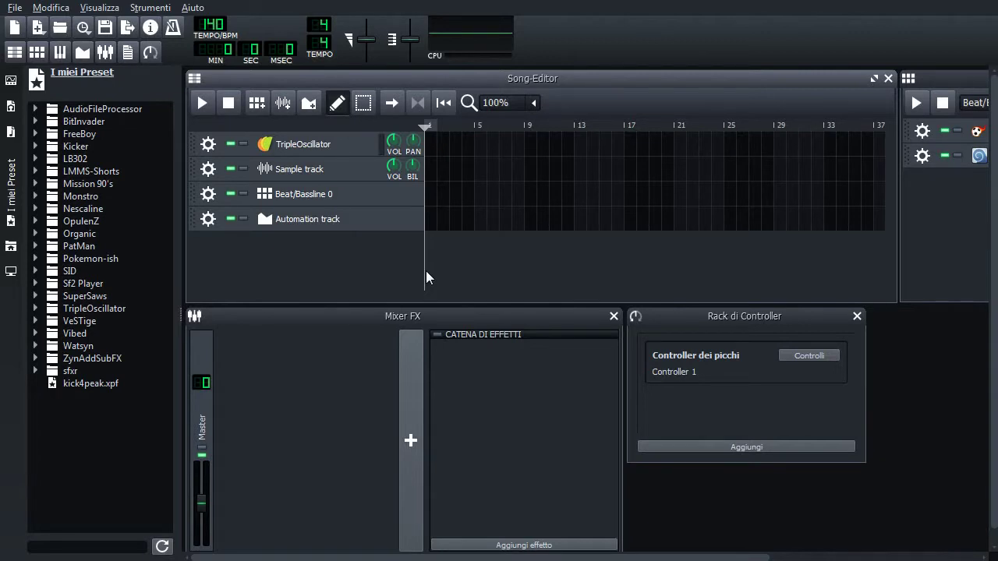
Step: Add a ZynAddSubFX instrument track to the Song-Editor, and open and reposition its instrument window
click(11, 82)
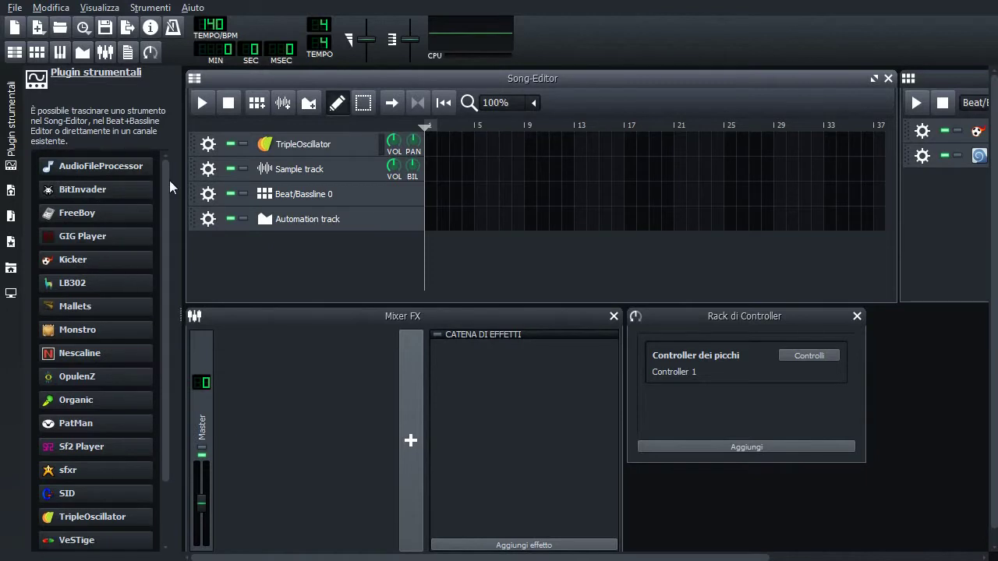
drag(170, 180, 167, 239)
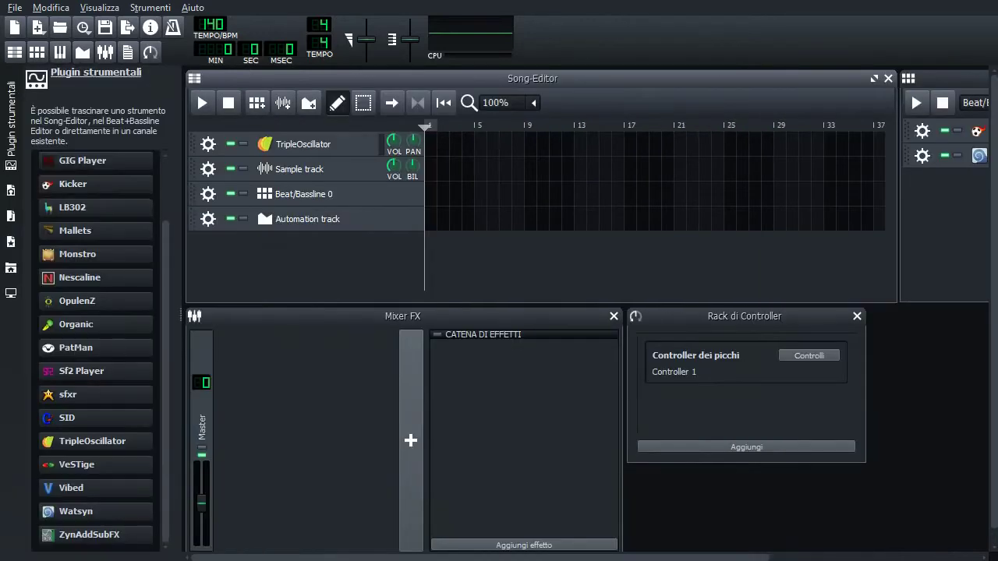
drag(98, 546, 300, 285)
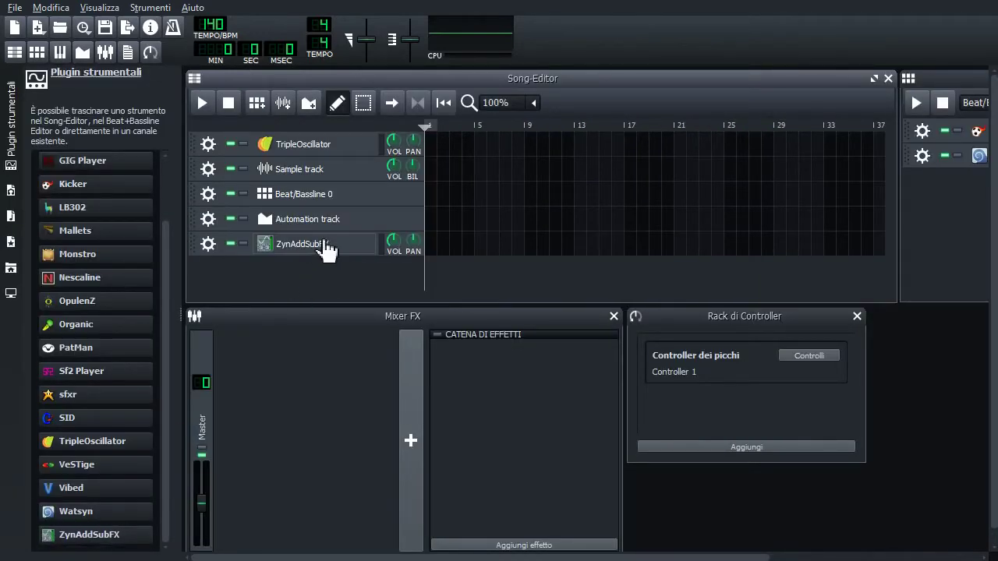
click(320, 245)
drag(899, 211, 550, 199)
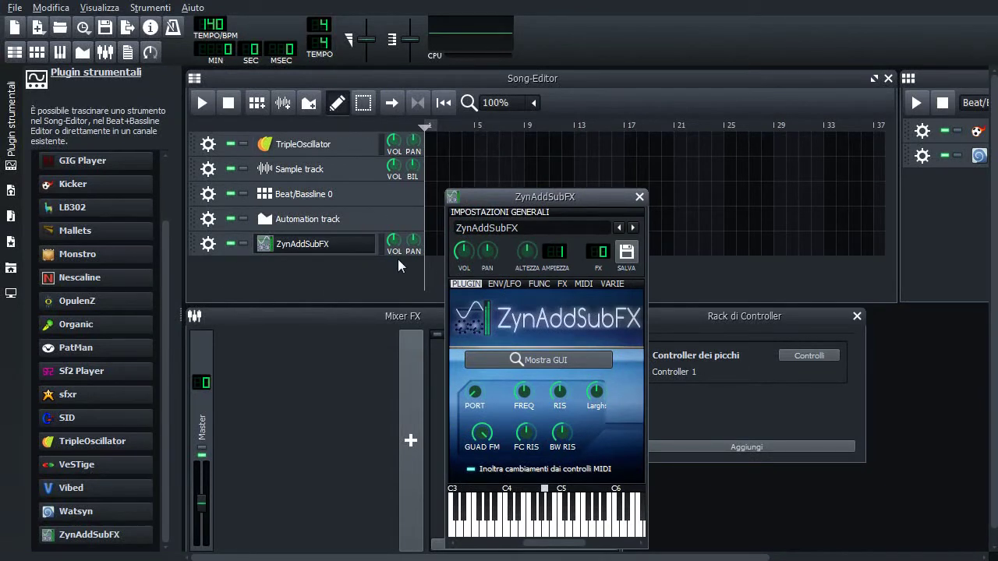
Step: Add a second ZynAddSubFX track to the Song-Editor and delete it again
click(320, 290)
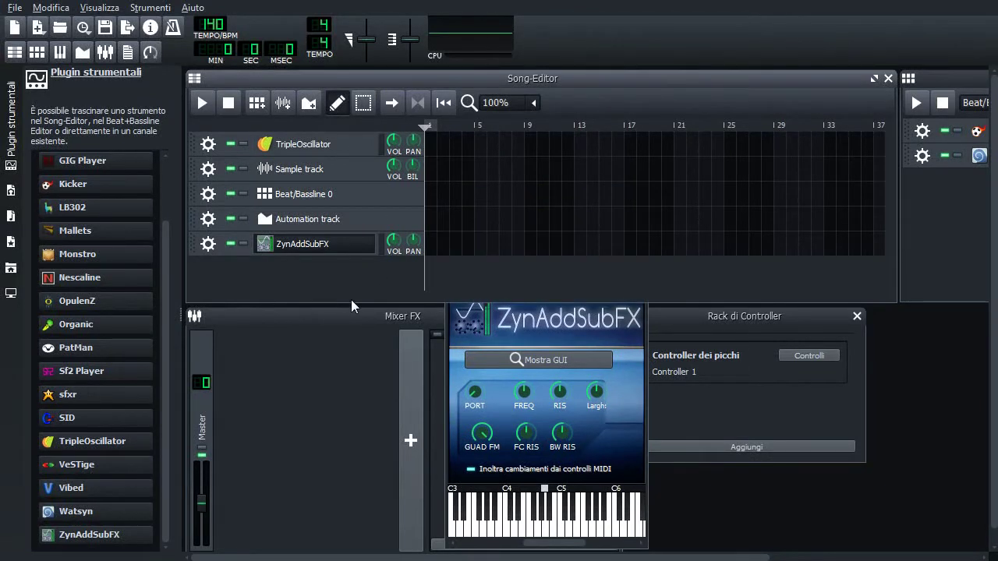
mouse_move(351, 304)
mouse_down()
mouse_move(350, 352)
mouse_move(351, 304)
mouse_up()
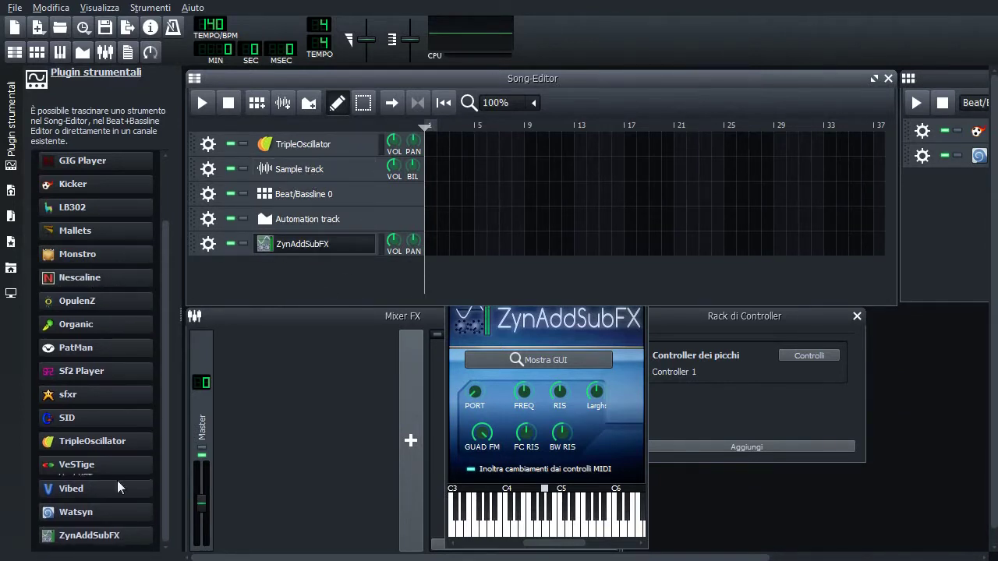
drag(104, 536, 209, 99)
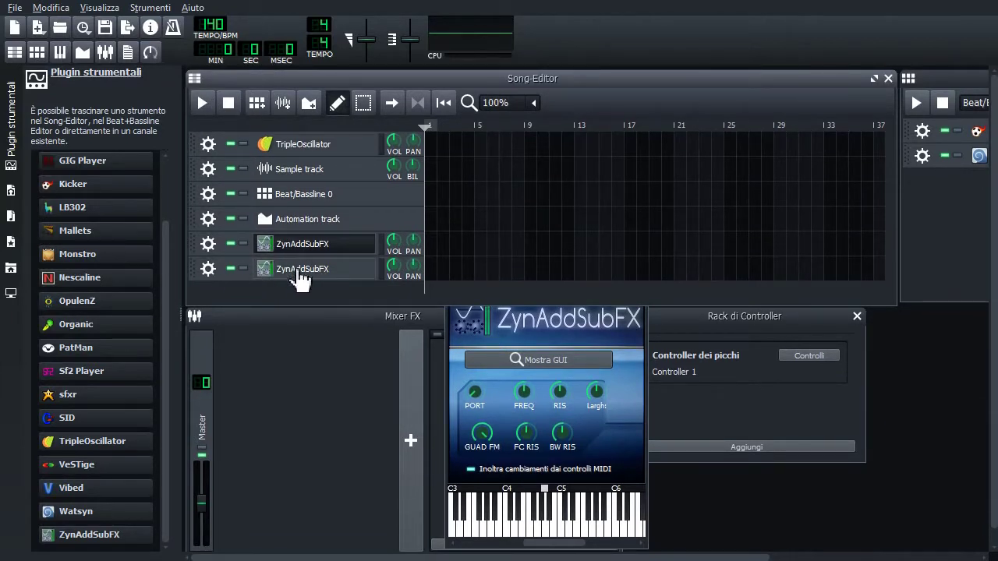
click(207, 269)
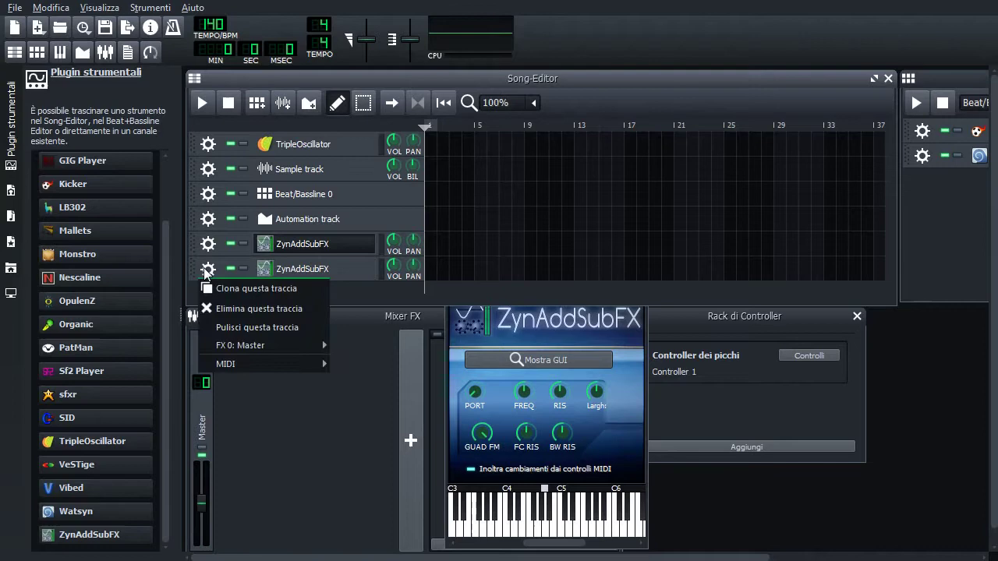
click(256, 310)
Step: Move the ZynAddSubFX instrument window clear of the tracks and expand the ZynAddSubFX folder in the user presets (I miei Preset)
click(544, 330)
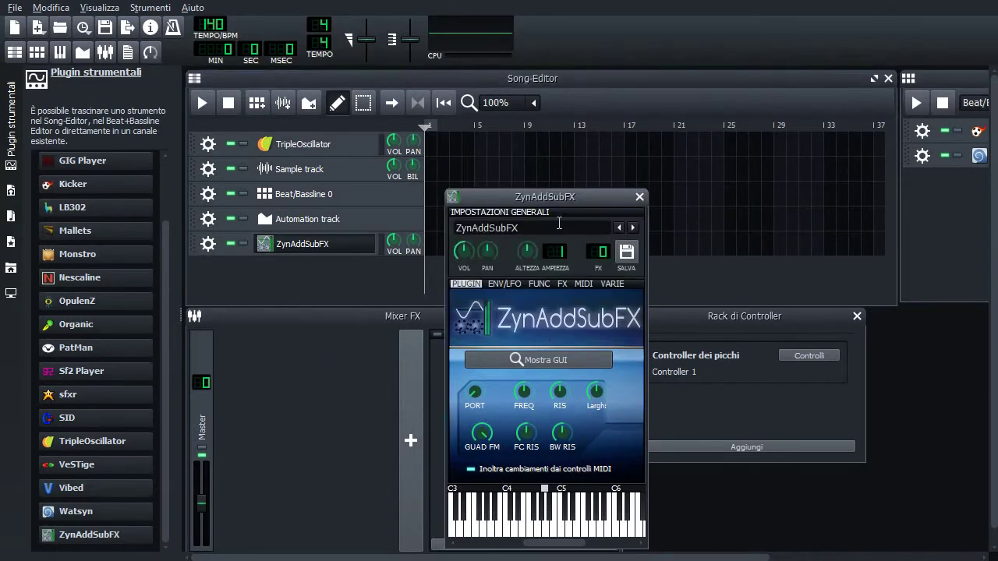
drag(559, 196, 617, 164)
click(11, 117)
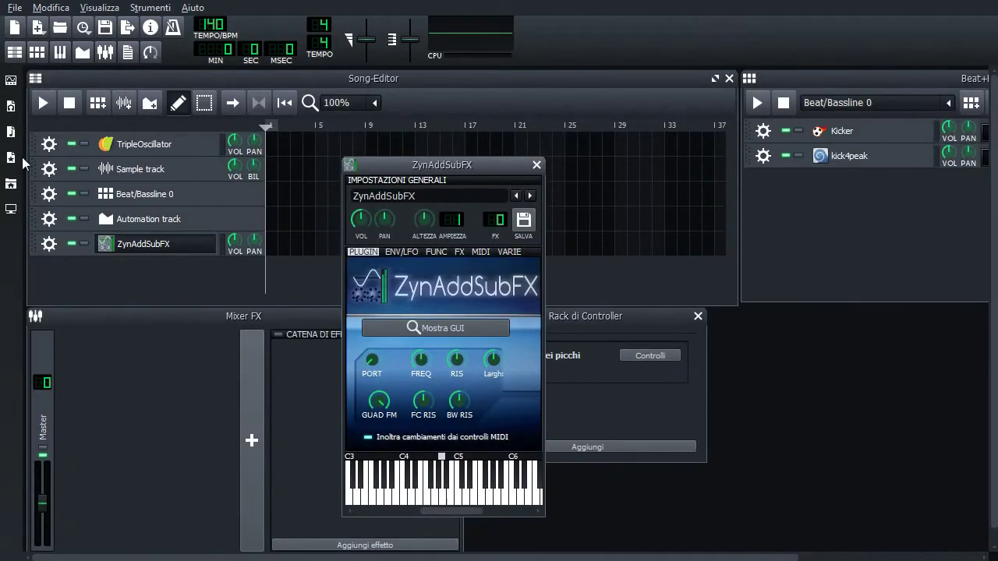
click(12, 158)
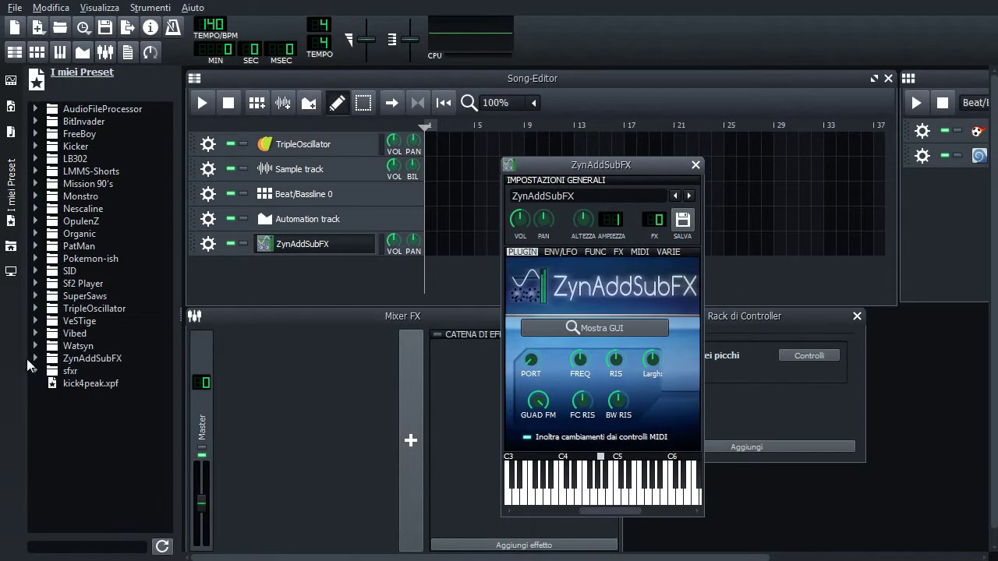
click(35, 359)
Step: Examine the ZynAddSubFX preset banks, expanding and collapsing the ChoirAndVoice bank
scroll(93, 369, down, 5)
click(50, 184)
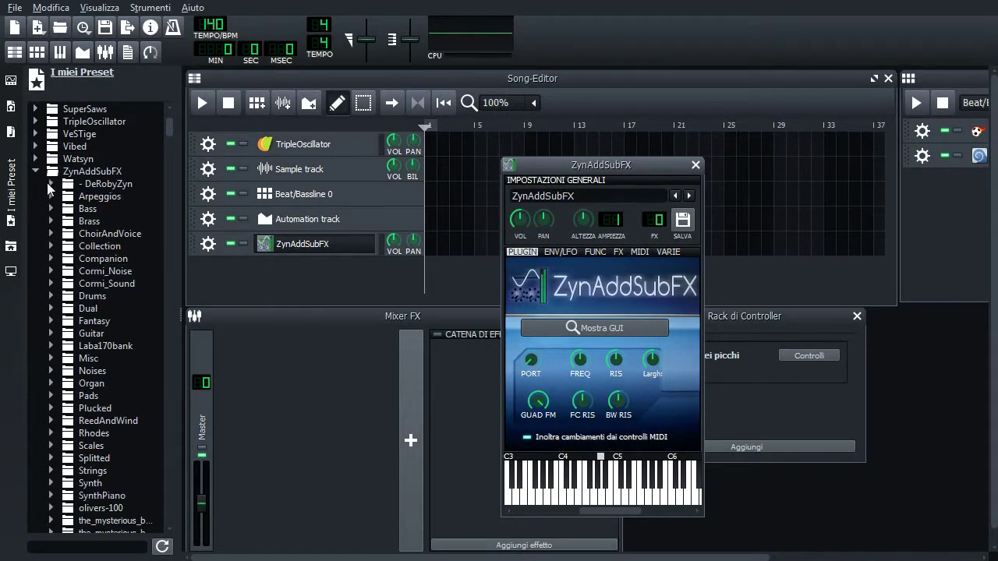
scroll(129, 433, down, 6)
scroll(129, 434, up, 6)
scroll(95, 345, down, 2)
scroll(99, 348, up, 2)
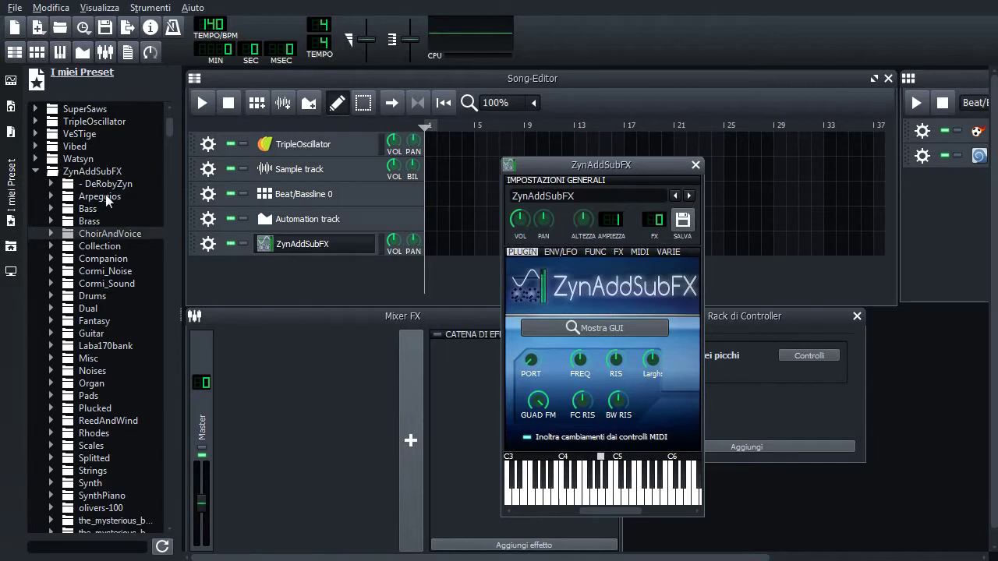
scroll(103, 212, up, 5)
click(50, 420)
scroll(81, 363, down, 10)
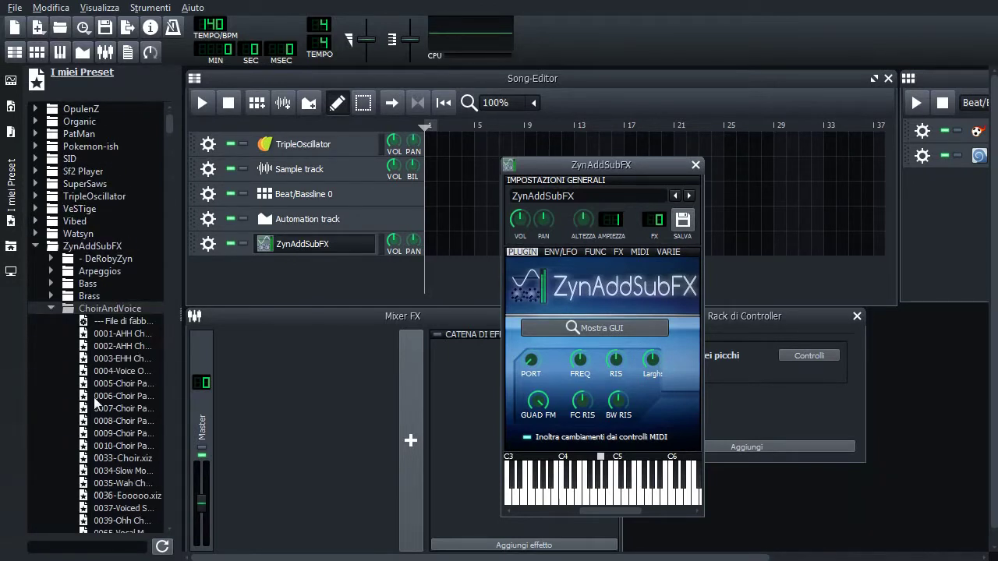
click(81, 361)
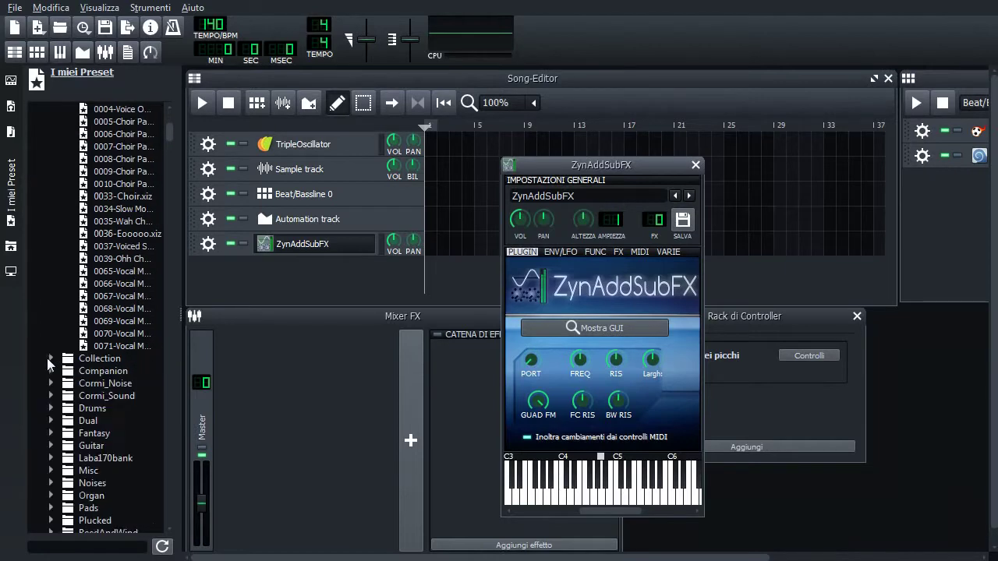
scroll(64, 383, up, 4)
click(51, 196)
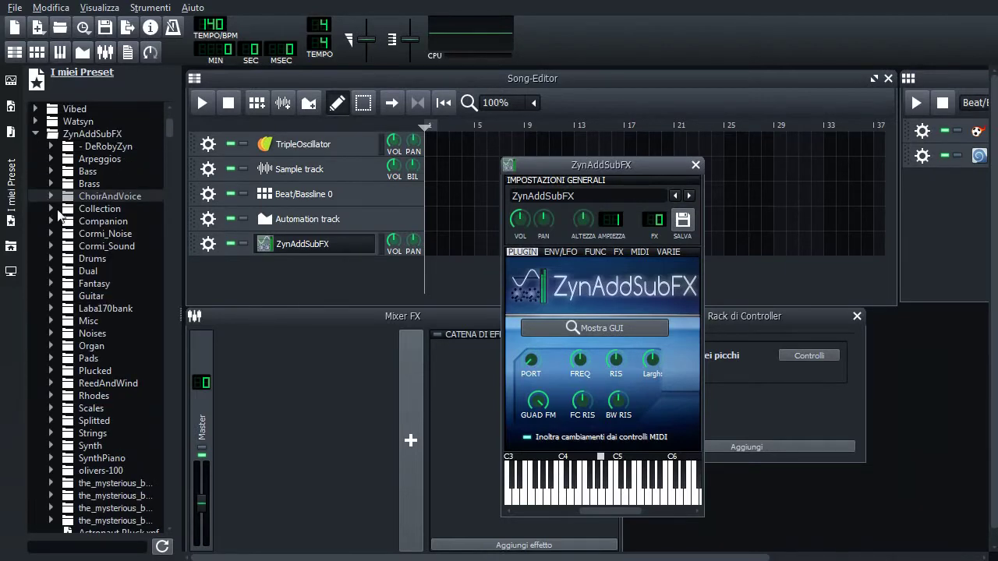
Step: Widen the preset browser to read the full names of the remaining ZynAddSubFX banks and loose presets
scroll(97, 257, down, 2)
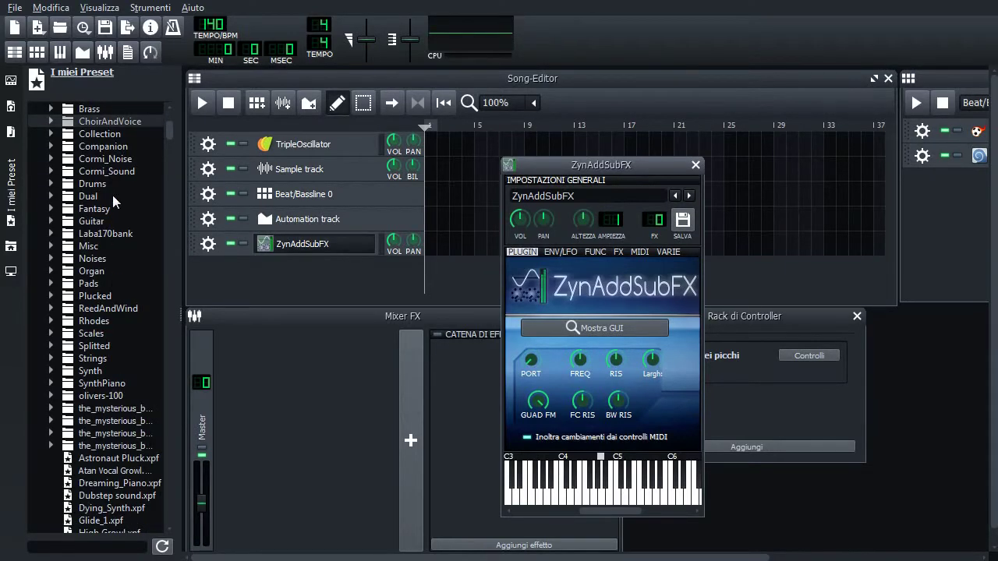
click(51, 234)
click(51, 234)
scroll(112, 402, down, 2)
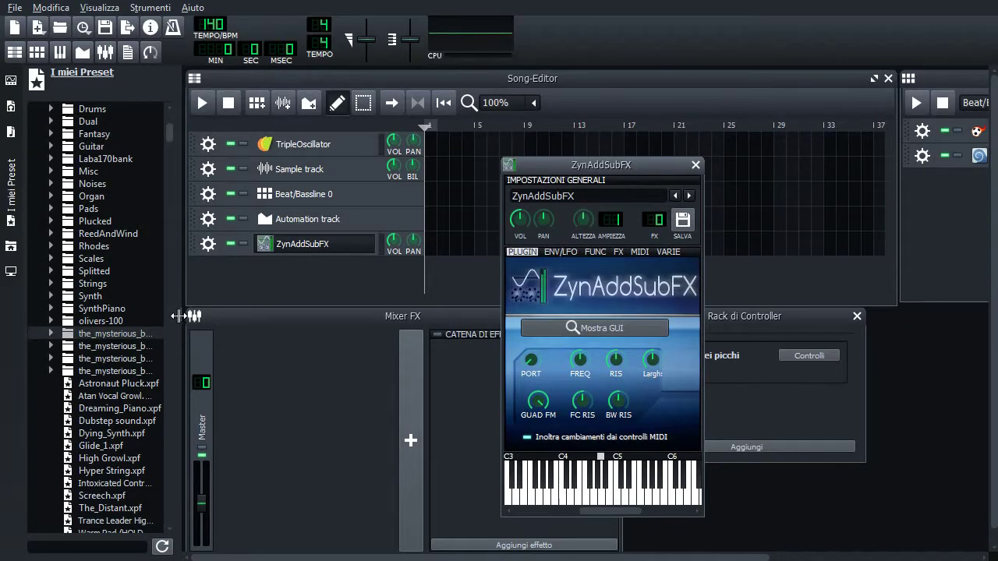
drag(180, 328, 238, 328)
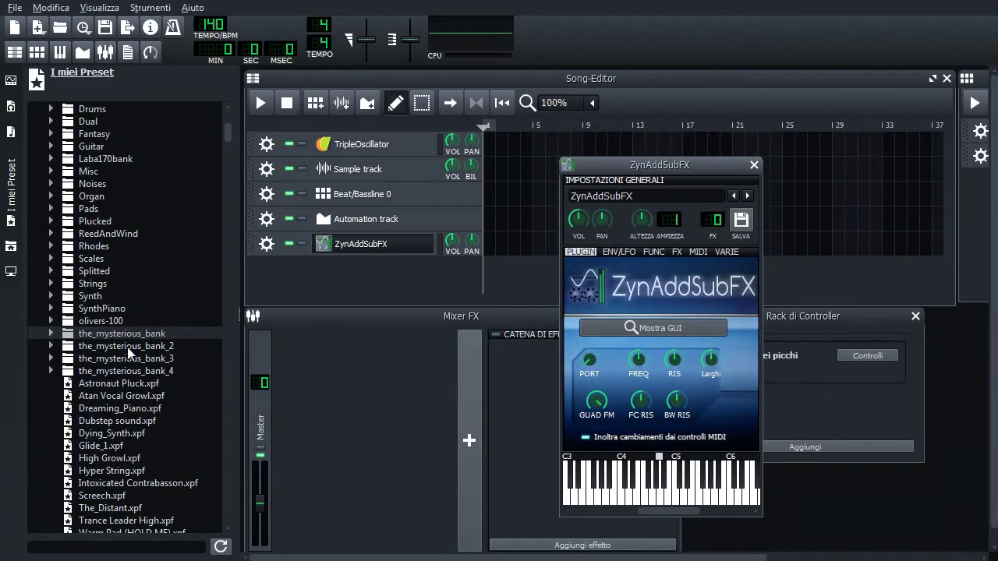
scroll(133, 373, down, 3)
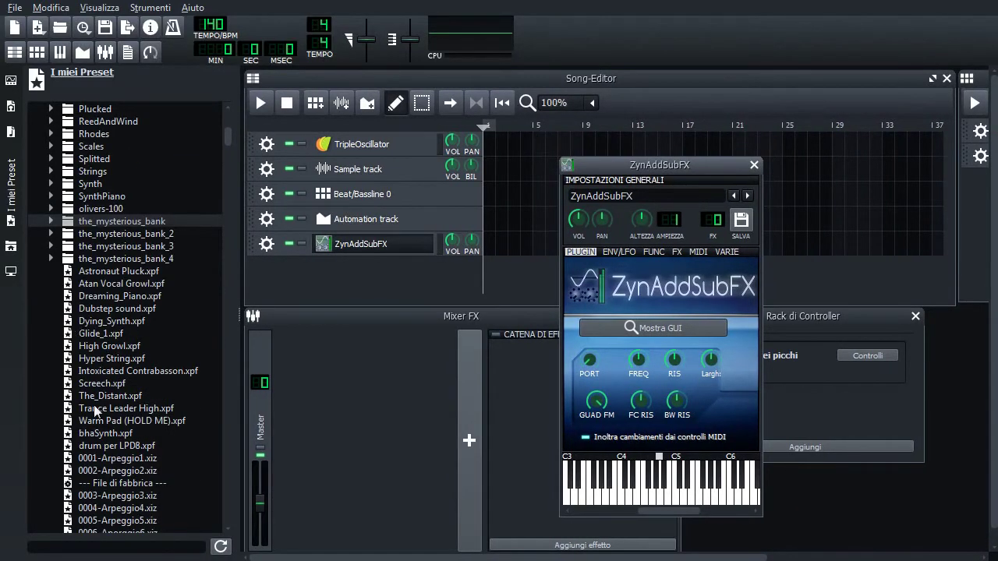
Step: Expand the - DeRobyZyn bank to view its presets and collapse it again
scroll(102, 417, up, 8)
click(51, 184)
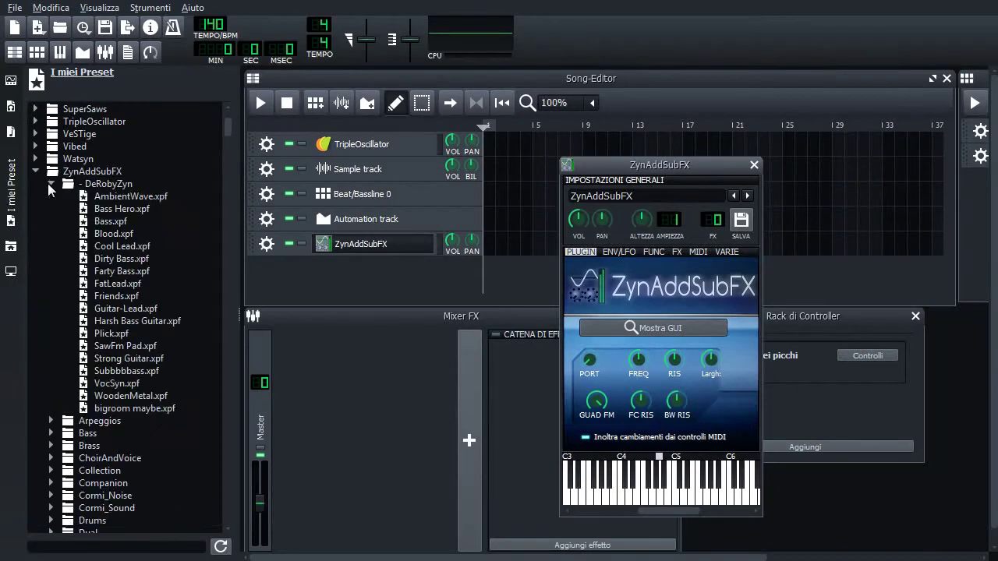
click(51, 184)
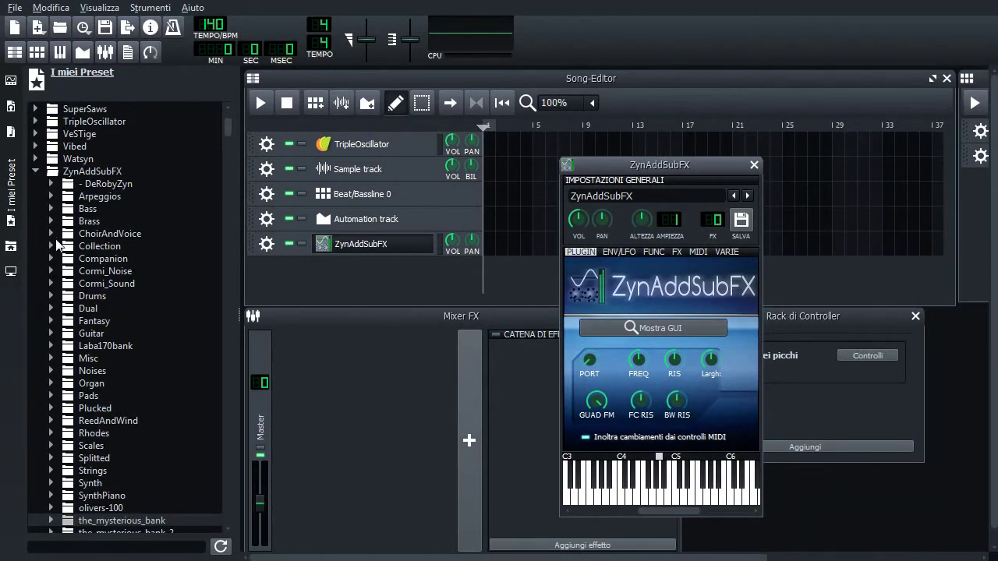
Step: Load the 0001-Arpeggio1.xiz preset from the Arpeggios bank into a new Song-Editor track
click(51, 197)
right_click(117, 221)
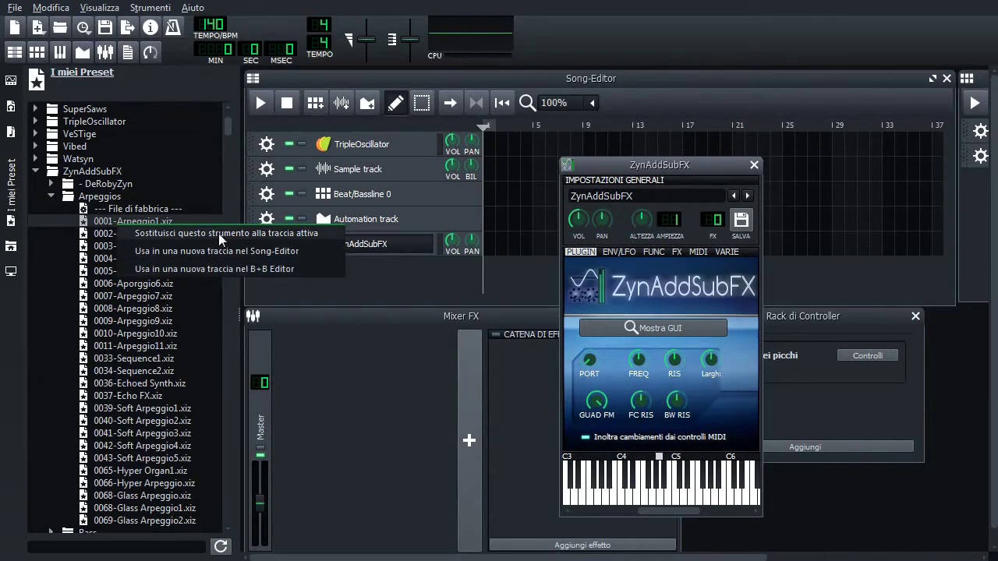
click(236, 258)
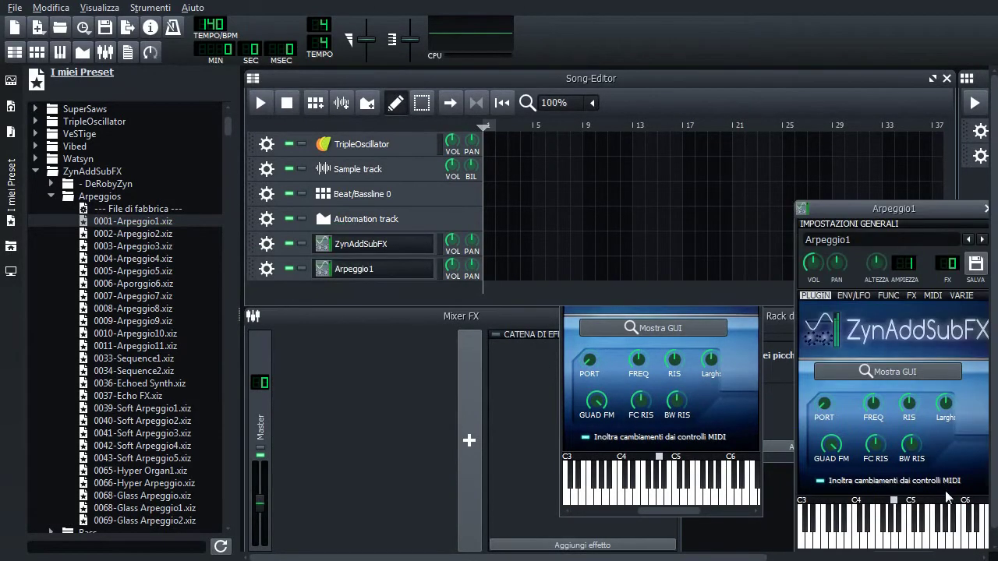
Step: Play several test notes on the Arpeggio1 instrument's keyboard and close its window
click(929, 538)
click(960, 538)
click(859, 538)
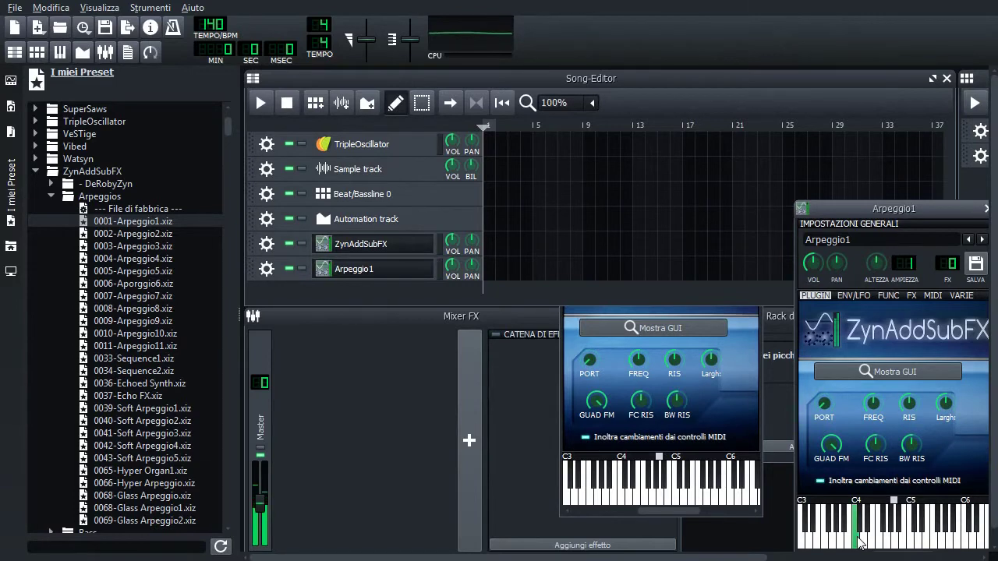
drag(946, 209, 742, 209)
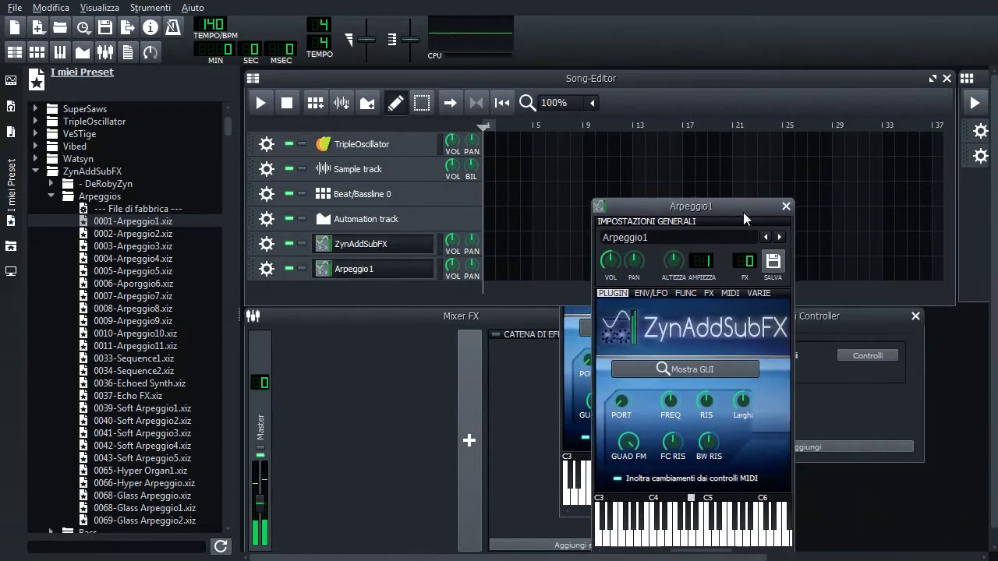
click(781, 209)
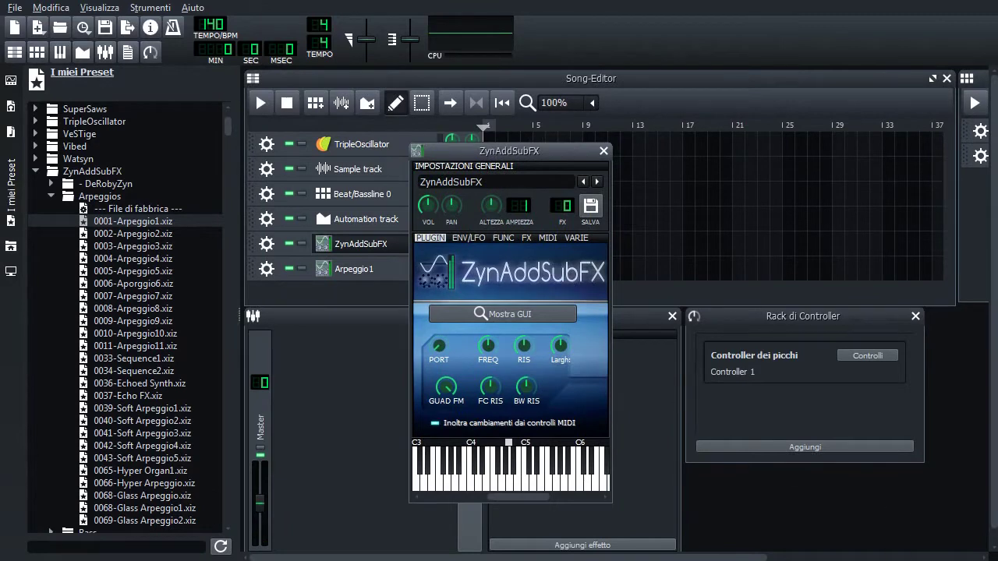
Step: Play a test note on the plain ZynAddSubFX instrument and move its window off the track list
key(alt+Tab)
click(489, 470)
drag(521, 152, 626, 154)
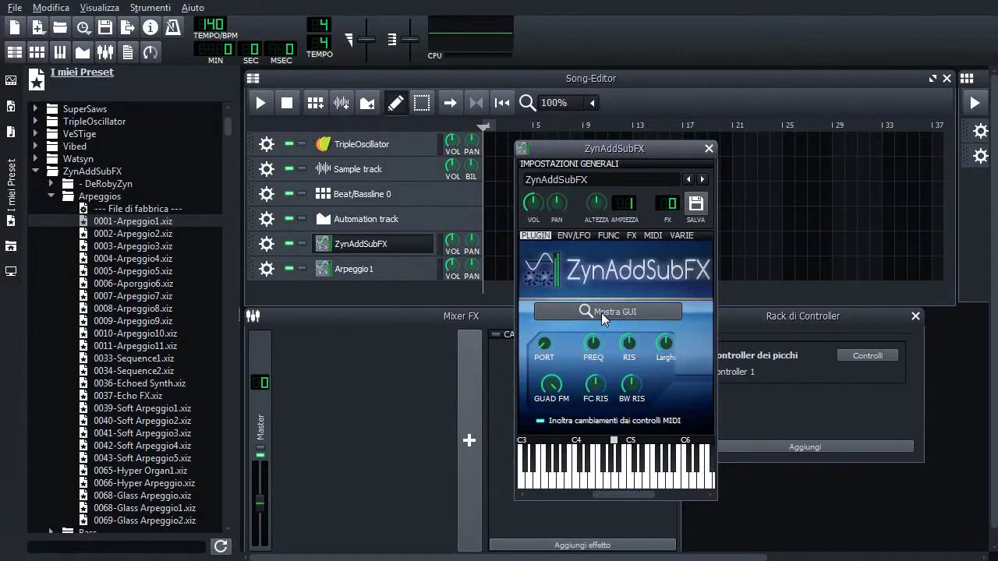
Step: Enable the custom base velocity in the ZynAddSubFX instrument's MIDI settings with a value of 100
click(633, 237)
click(657, 237)
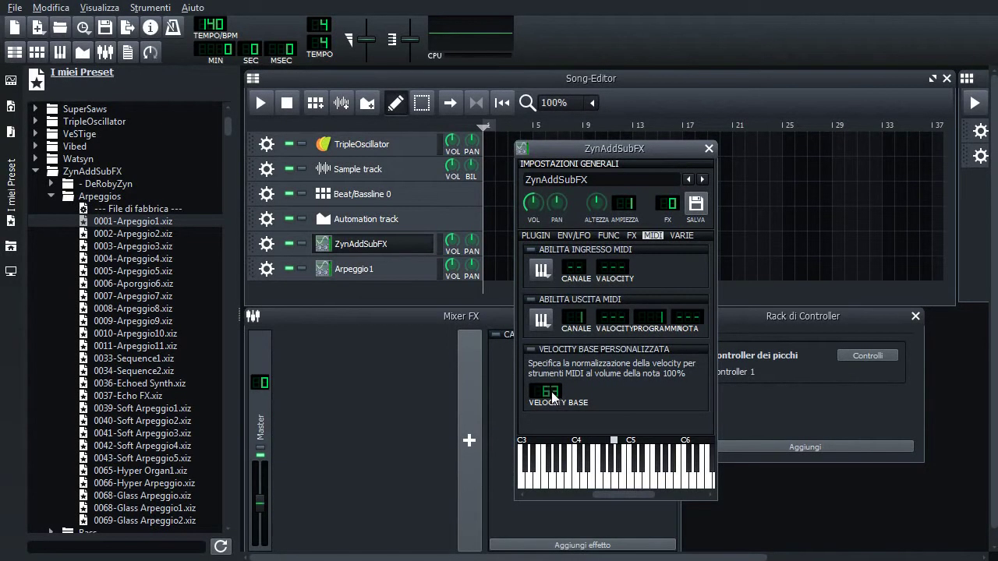
click(532, 349)
scroll(546, 392, down, 2)
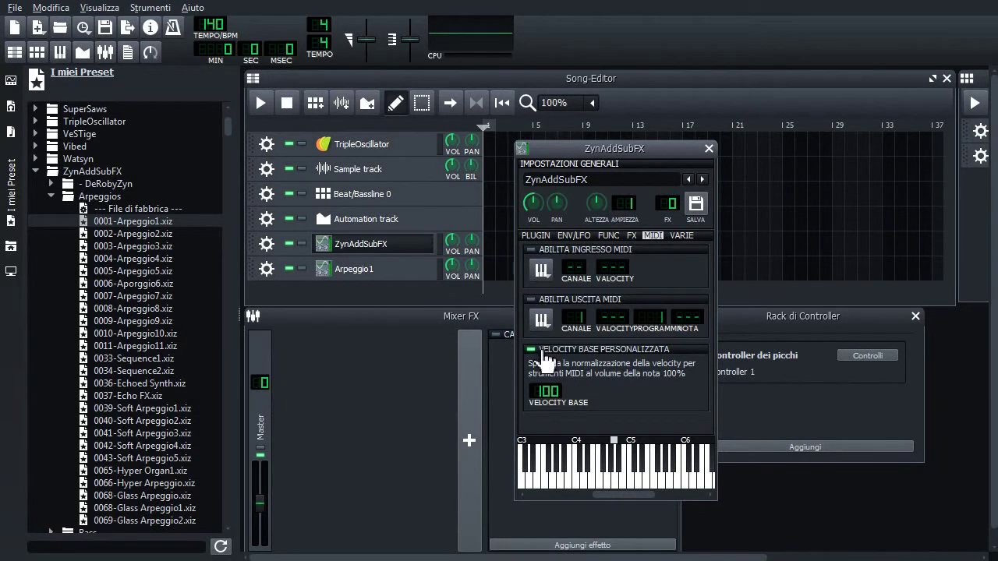
Step: Compare notes with the custom base velocity disabled and enabled, leaving it enabled
click(532, 349)
click(532, 350)
click(533, 351)
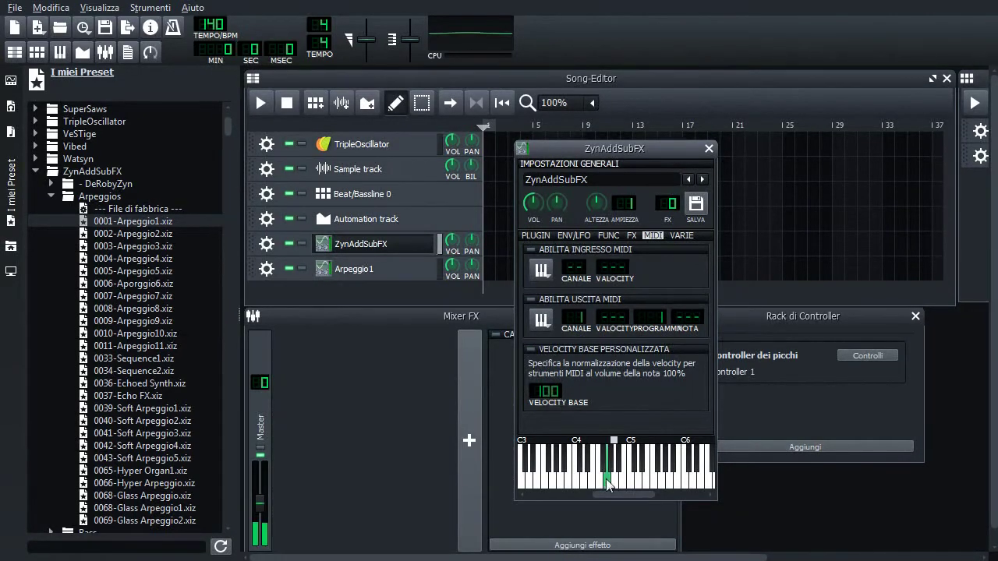
click(531, 349)
click(602, 476)
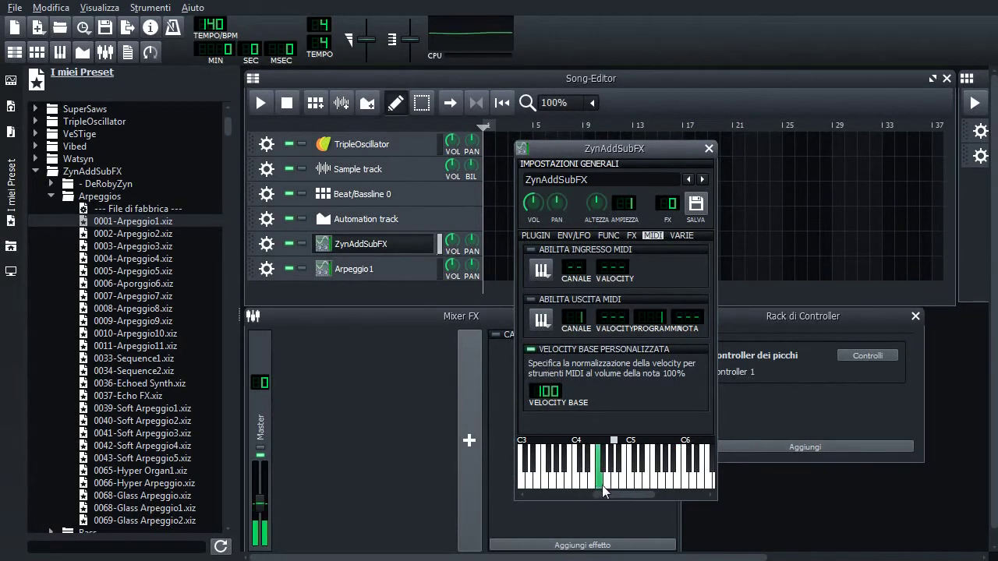
Step: Return to the instrument's plugin settings and open the full ZynAddSubFX graphical interface
scroll(613, 491, left, 5)
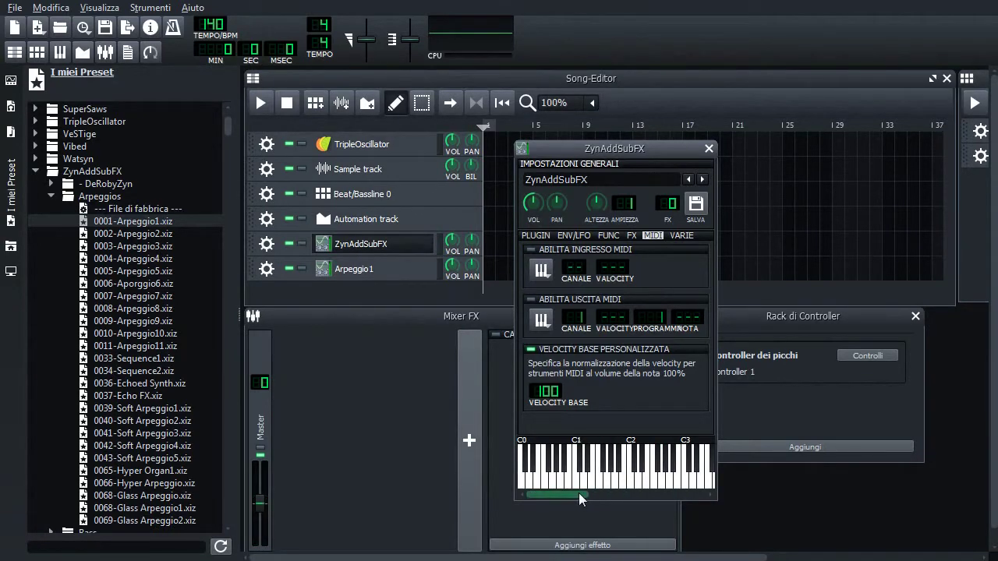
scroll(584, 495, right, 3)
click(536, 235)
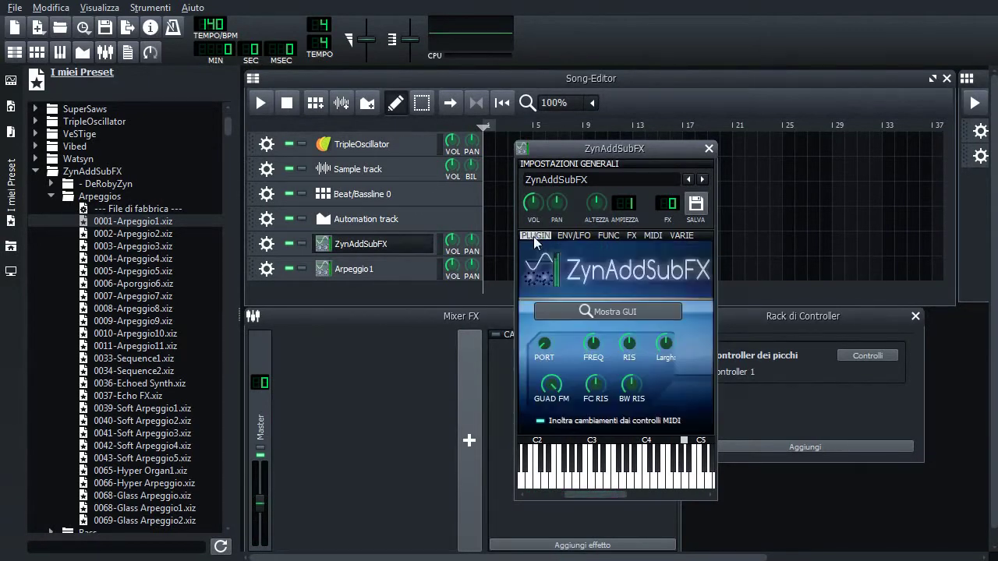
click(636, 310)
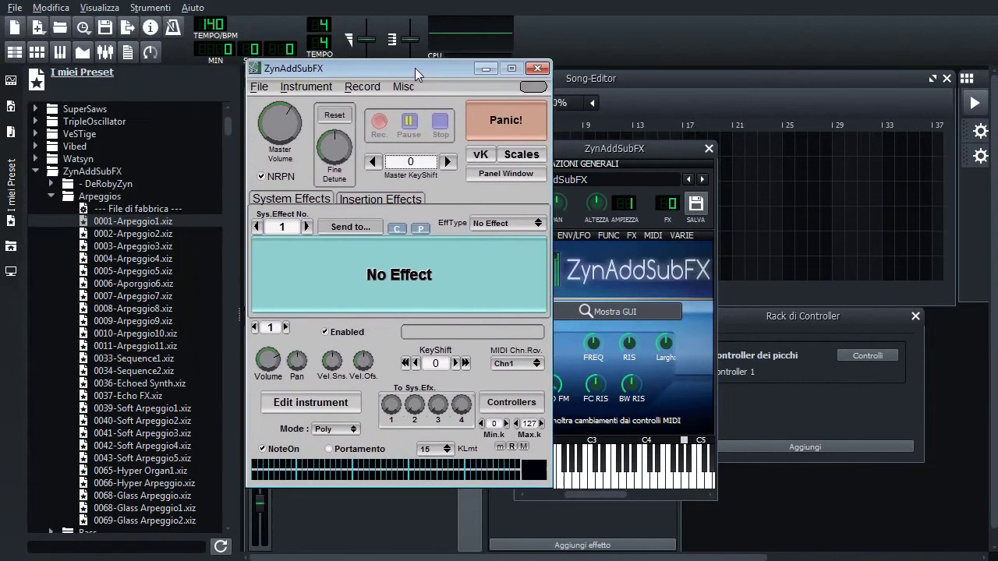
Step: Move the full ZynAddSubFX interface window around so it sits beside the instrument window
drag(415, 68, 366, 86)
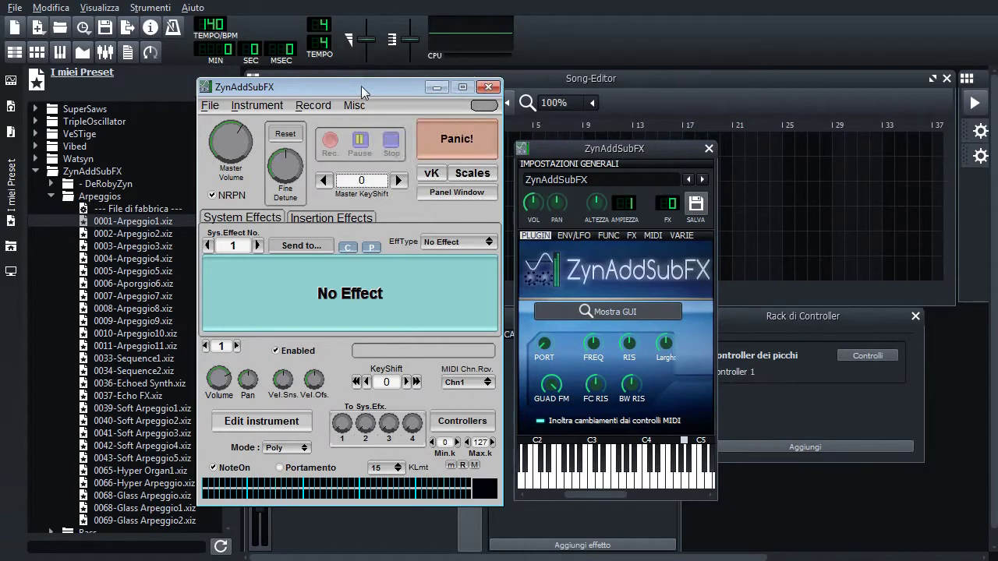
right_click(362, 86)
click(310, 87)
drag(376, 85, 382, 94)
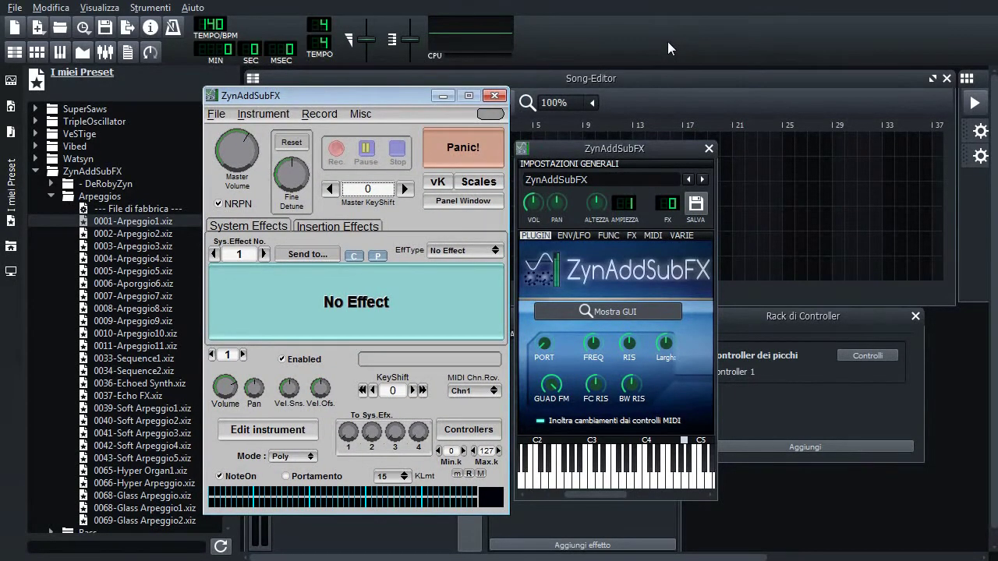
drag(426, 94, 446, 93)
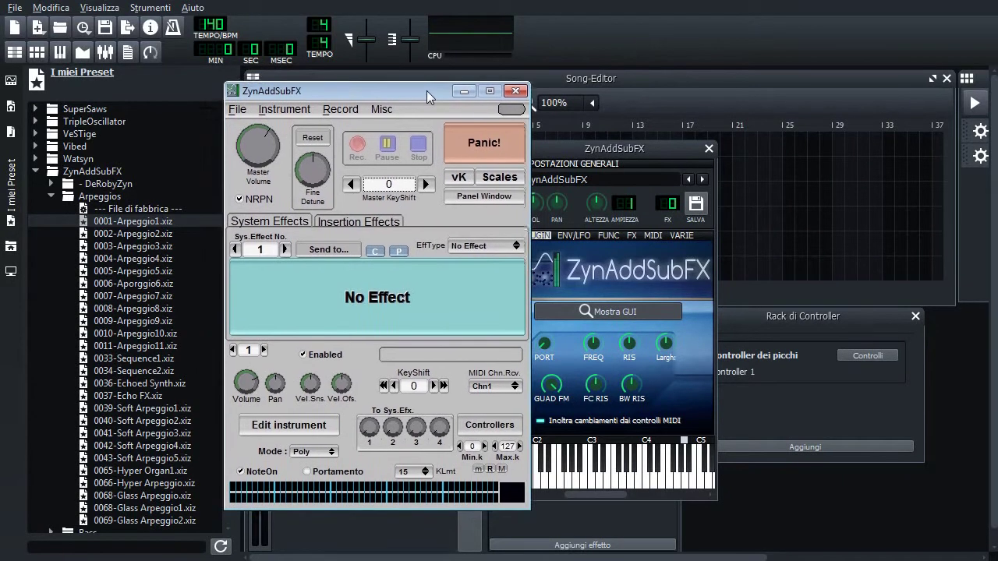
Step: Play a test note on the instrument window's keyboard, bring the full interface back in front and place it beside the instrument window
click(612, 48)
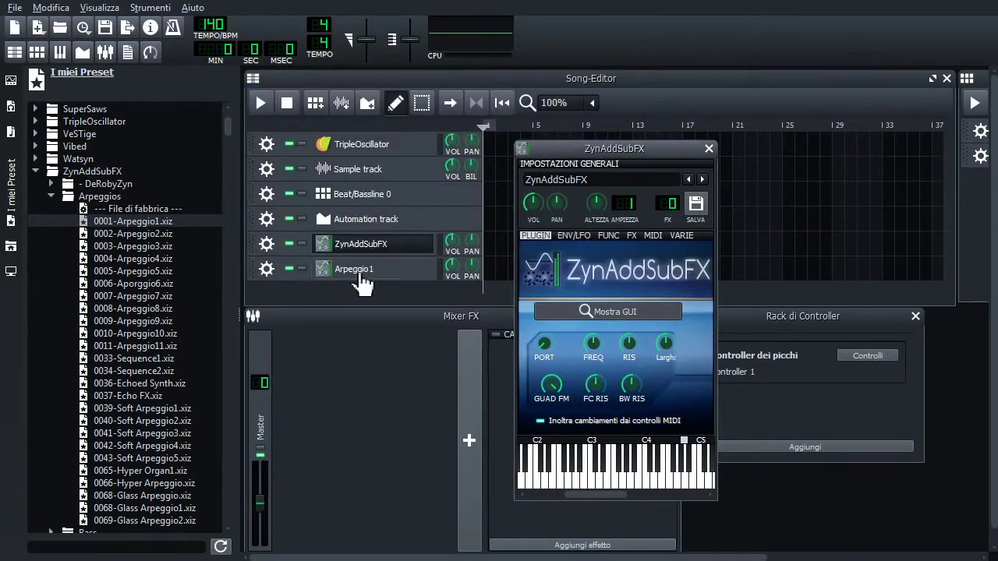
click(572, 487)
key(alt+Tab)
drag(308, 91, 243, 77)
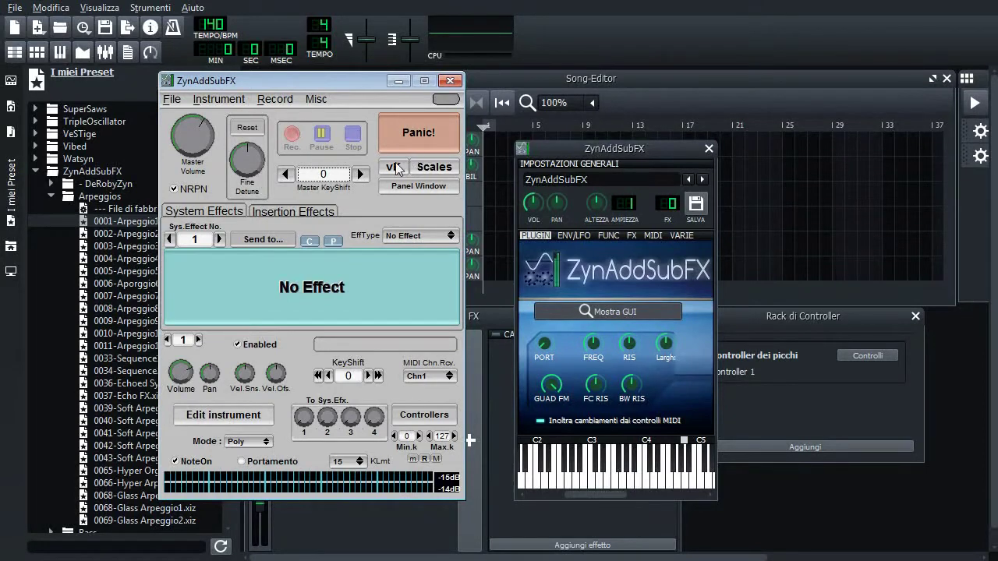
drag(328, 75, 315, 79)
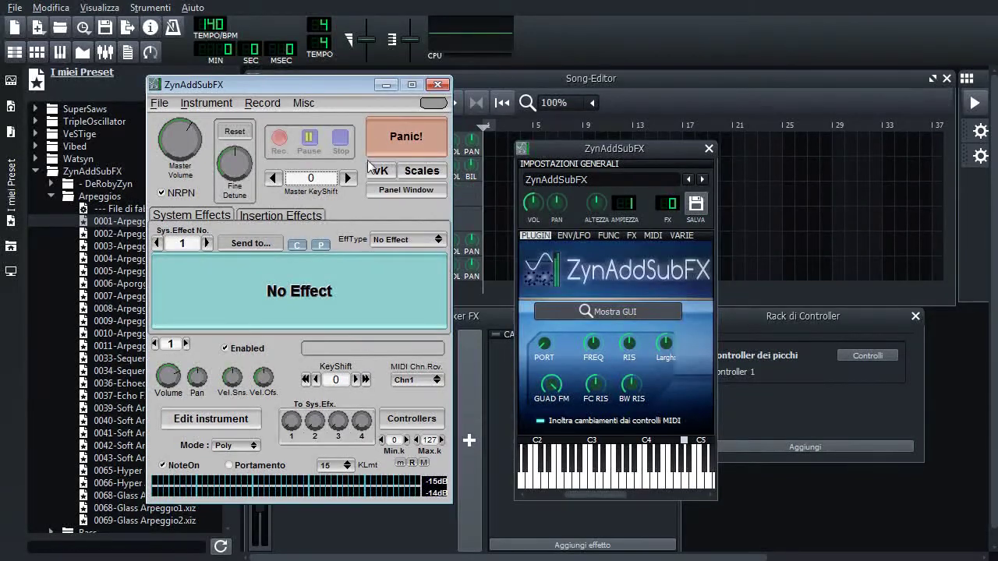
Step: Review the synthesizer's main settings and close them without changes
click(160, 104)
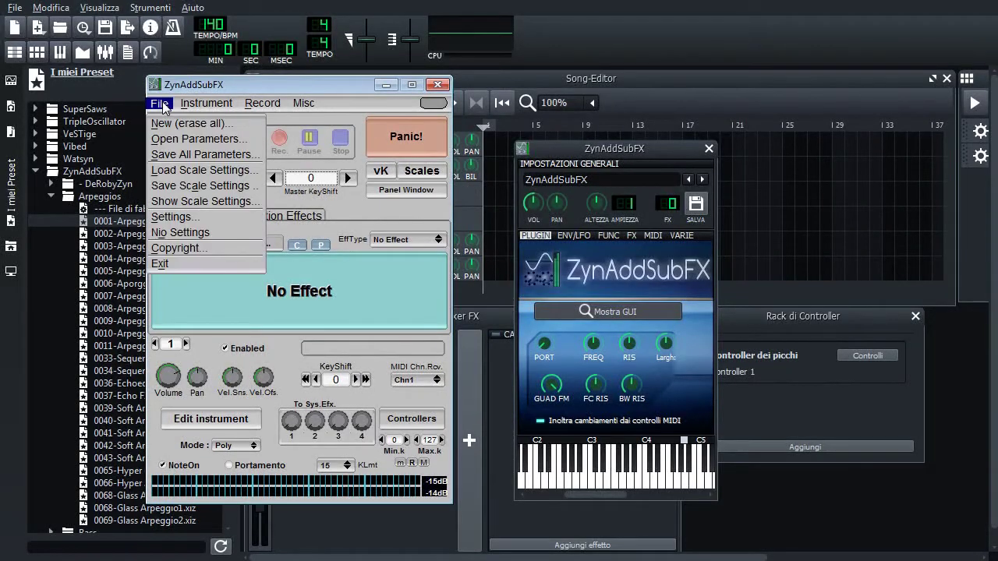
click(201, 222)
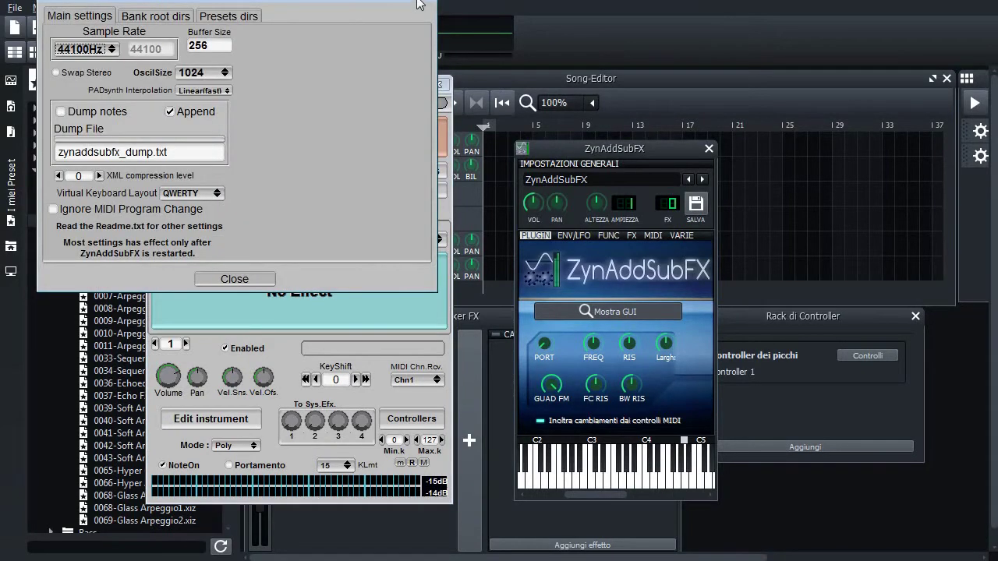
click(234, 278)
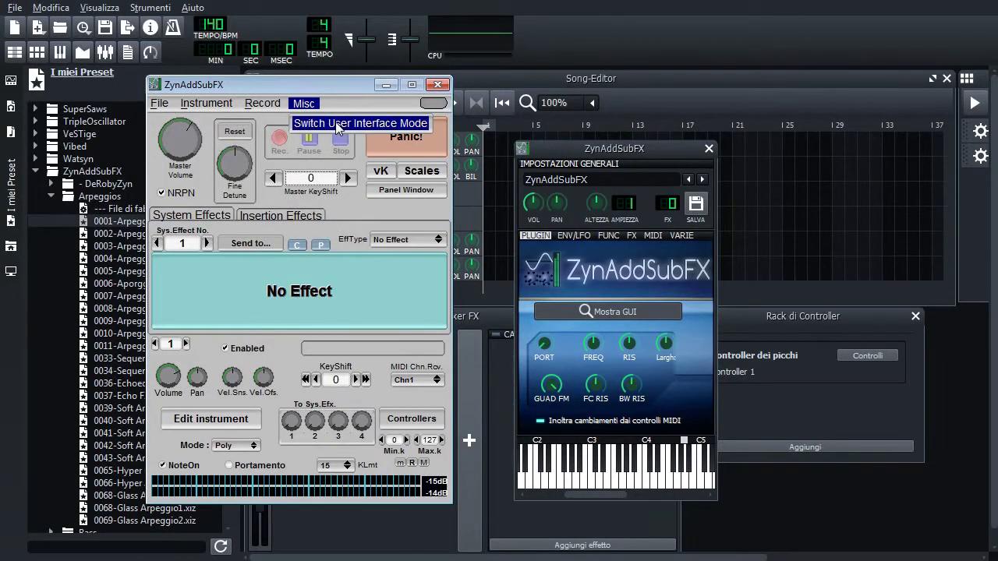
Step: Switch the synthesizer to its simplified user interface mode, play a note there and switch back to the advanced mode
click(335, 122)
click(281, 122)
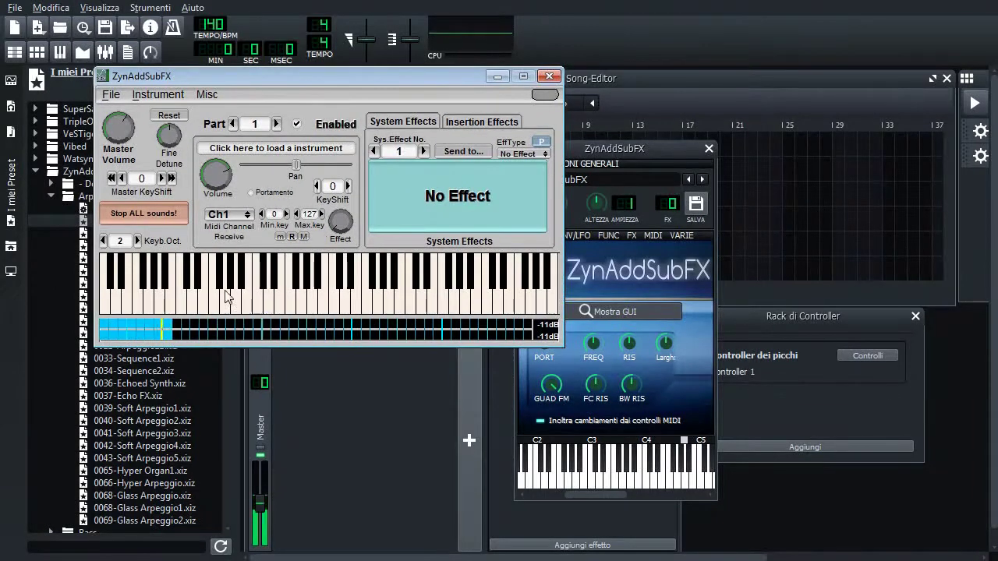
click(207, 94)
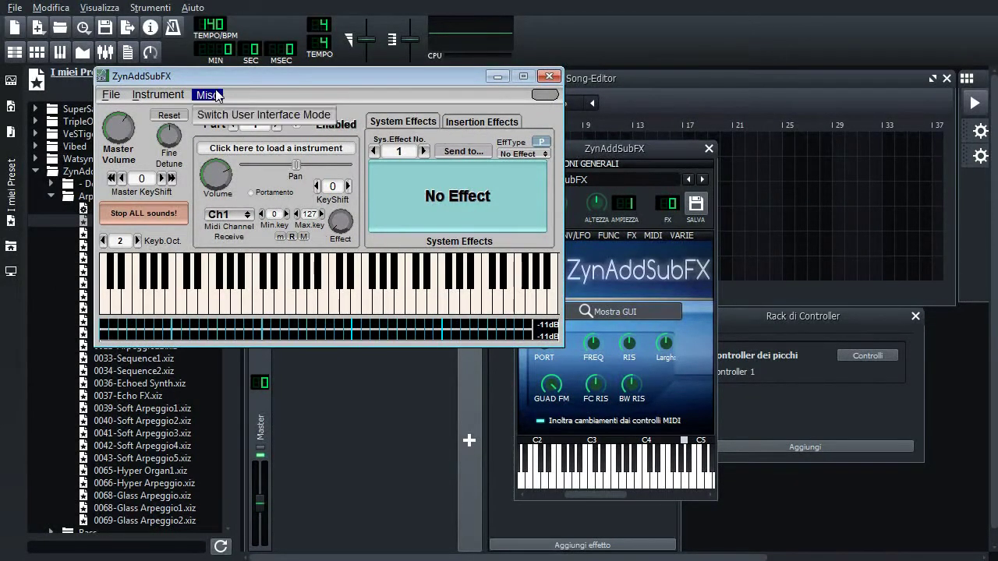
click(228, 112)
click(226, 113)
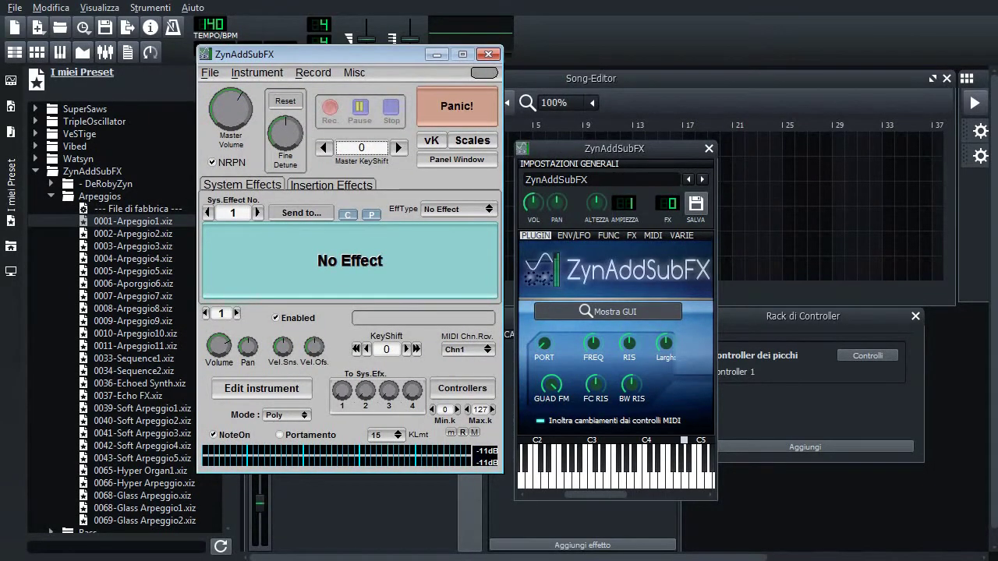
Step: Bring the advanced ZynAddSubFX interface back in front and reposition it clear of the instrument window
key(alt+Tab)
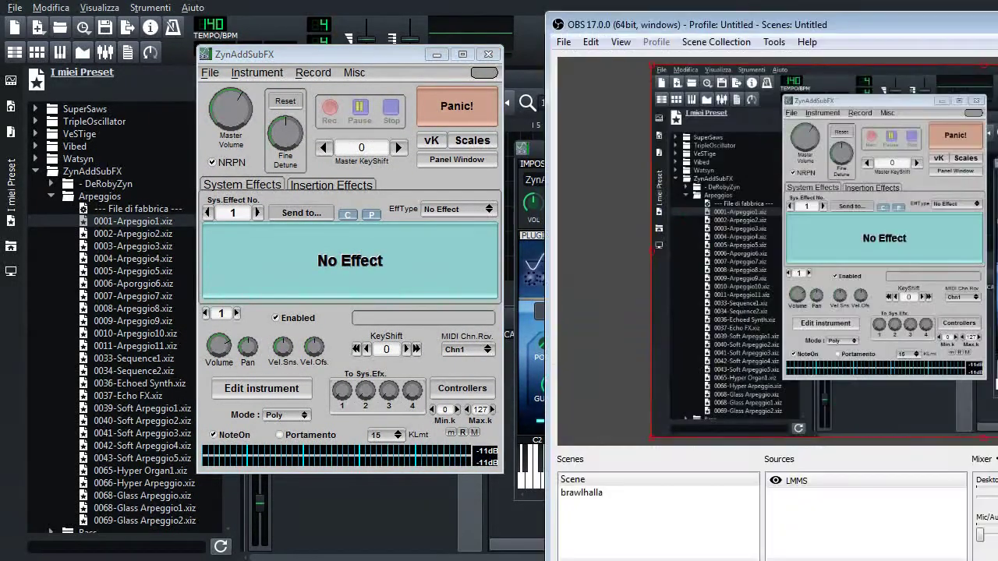
click(385, 67)
drag(382, 67, 339, 85)
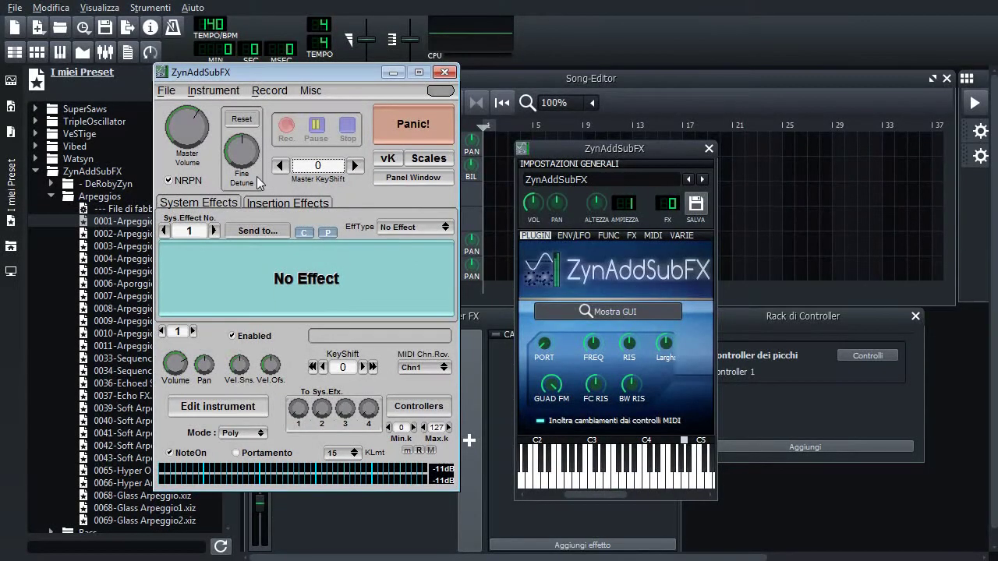
drag(288, 75, 292, 54)
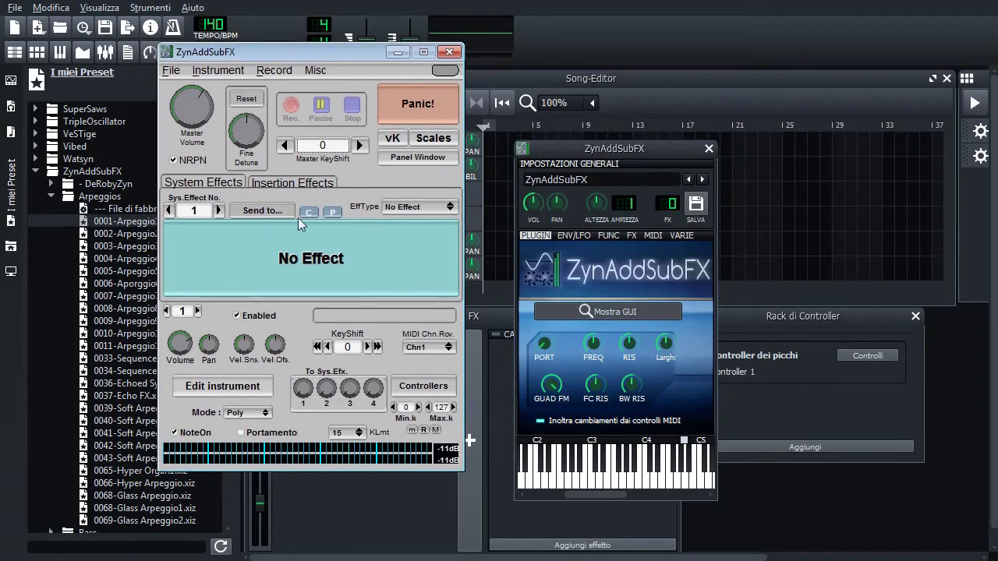
Step: Raise the synthesizer's master volume to about 96.5
click(206, 111)
drag(206, 109, 210, 86)
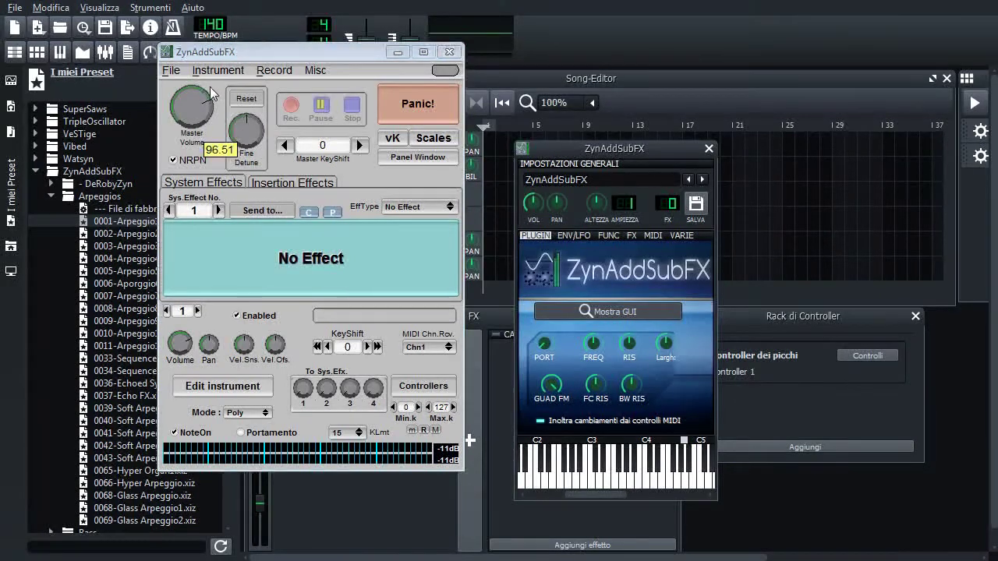
click(183, 344)
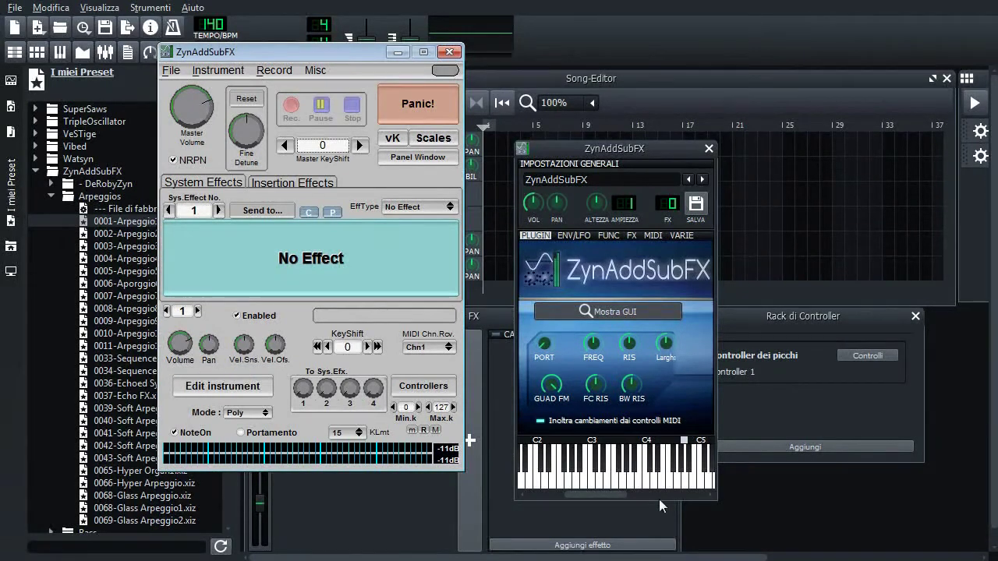
Step: Open the synthesizer's virtual keyboard and arrange it side by side with the main synthesizer window
click(392, 138)
drag(367, 32, 751, 189)
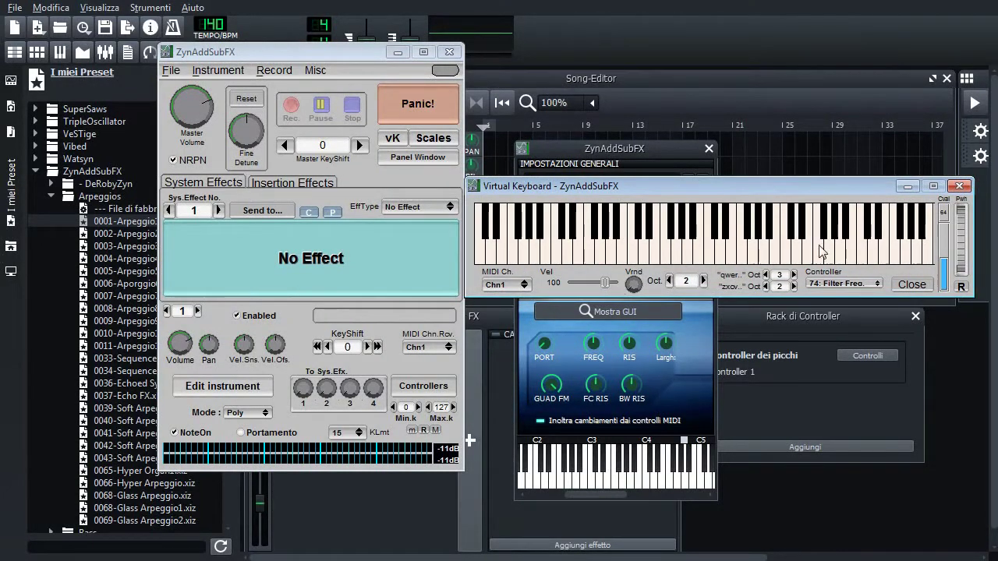
drag(312, 52, 256, 61)
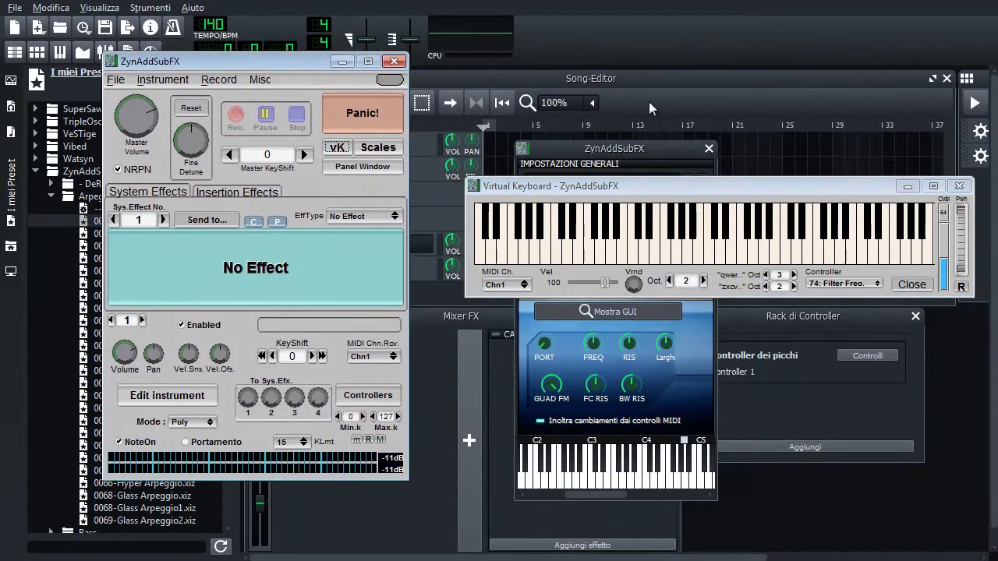
drag(617, 179, 580, 178)
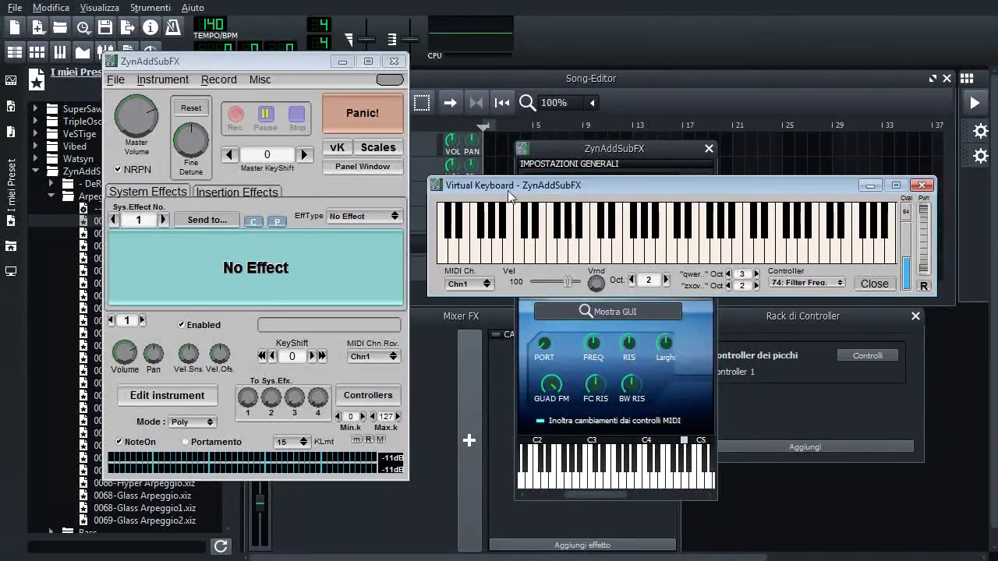
Step: Play several test notes in low and high octaves on the virtual keyboard
click(578, 253)
click(756, 251)
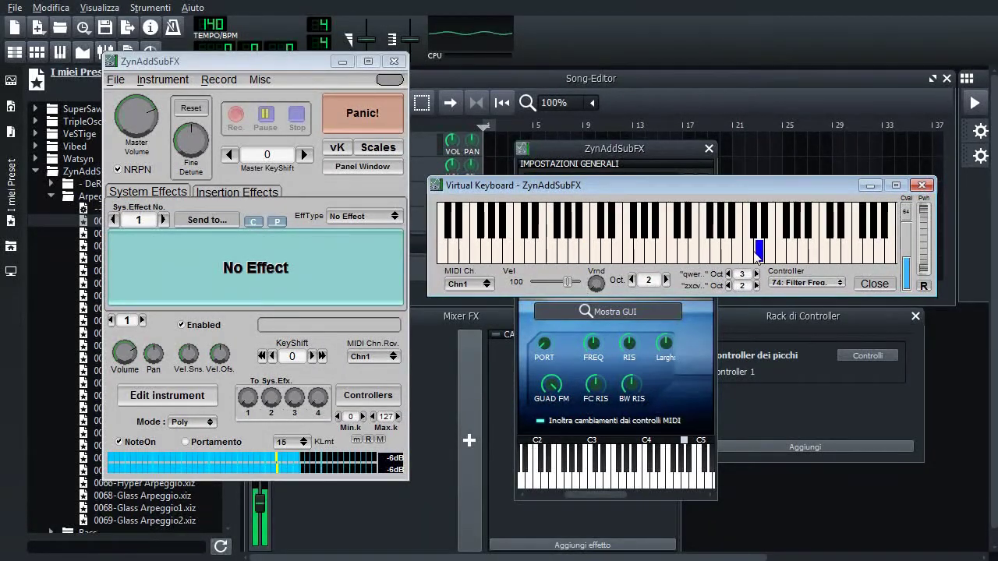
click(869, 251)
click(596, 251)
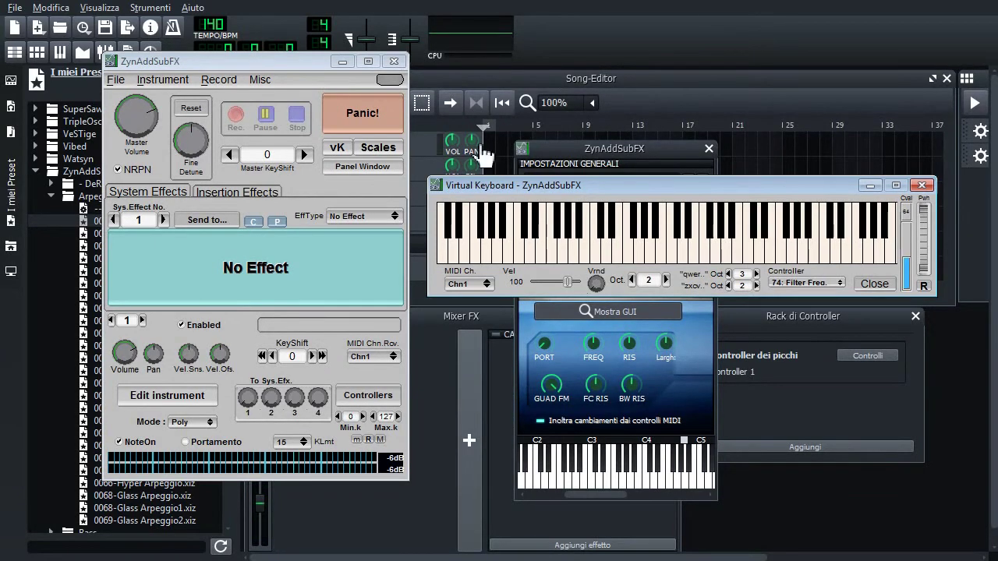
Step: Move the main synthesizer window further away from the virtual keyboard, keeping part 1 selected
drag(296, 64, 260, 69)
click(316, 148)
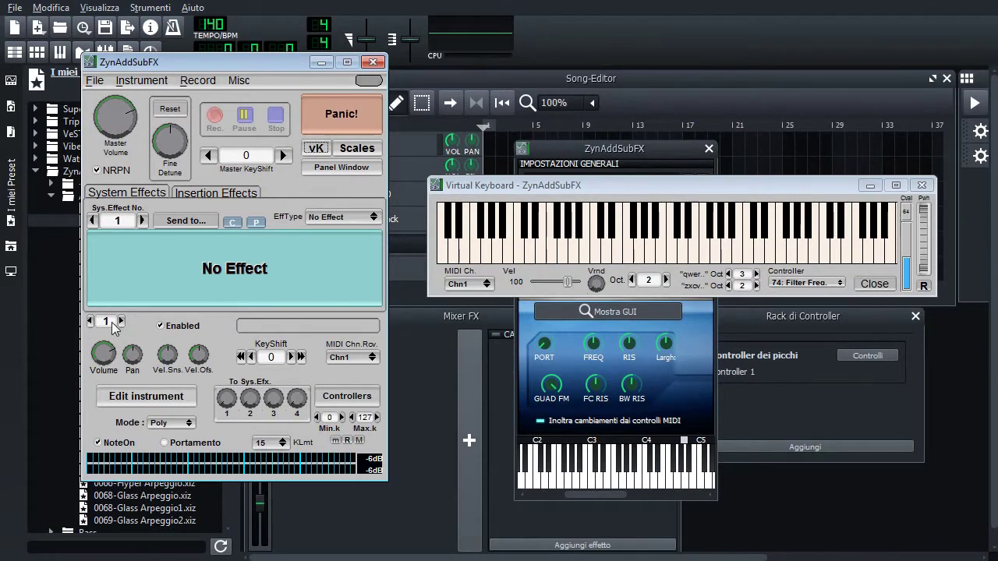
drag(122, 322, 94, 321)
Step: Open the Scales settings, enable microtonal tuning to see its options, disable it again and close the window
click(352, 149)
drag(290, 53, 680, 101)
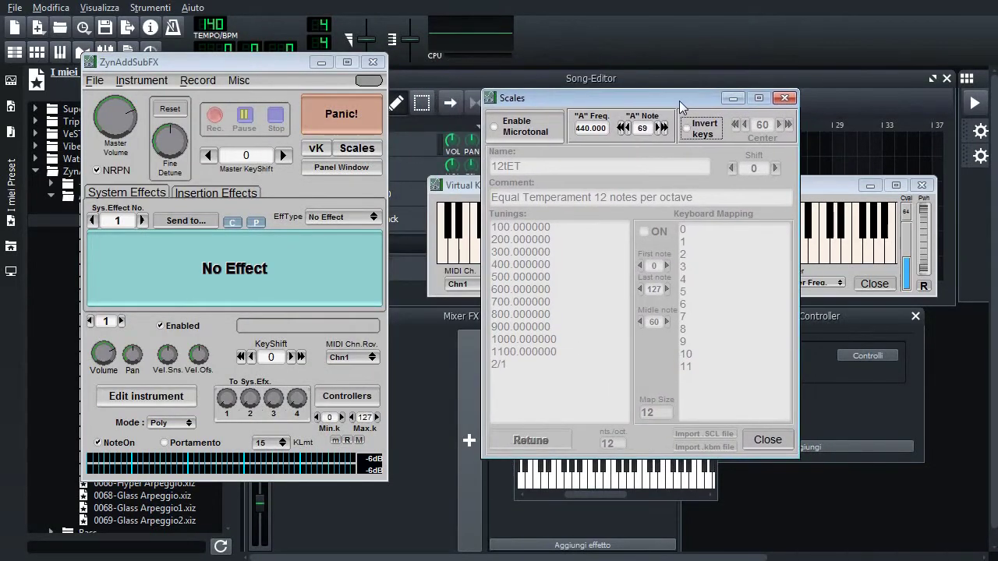
click(503, 131)
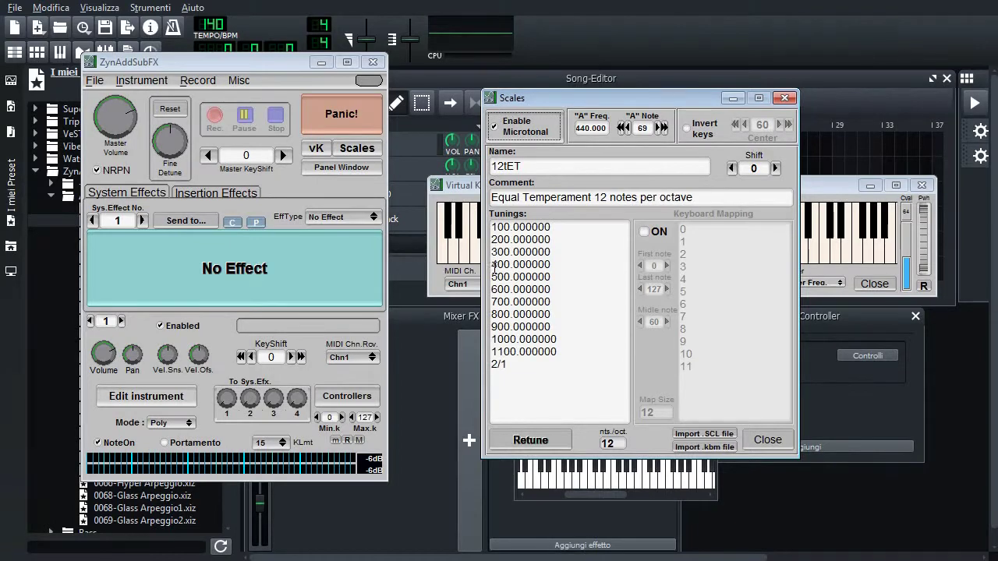
click(503, 131)
click(784, 97)
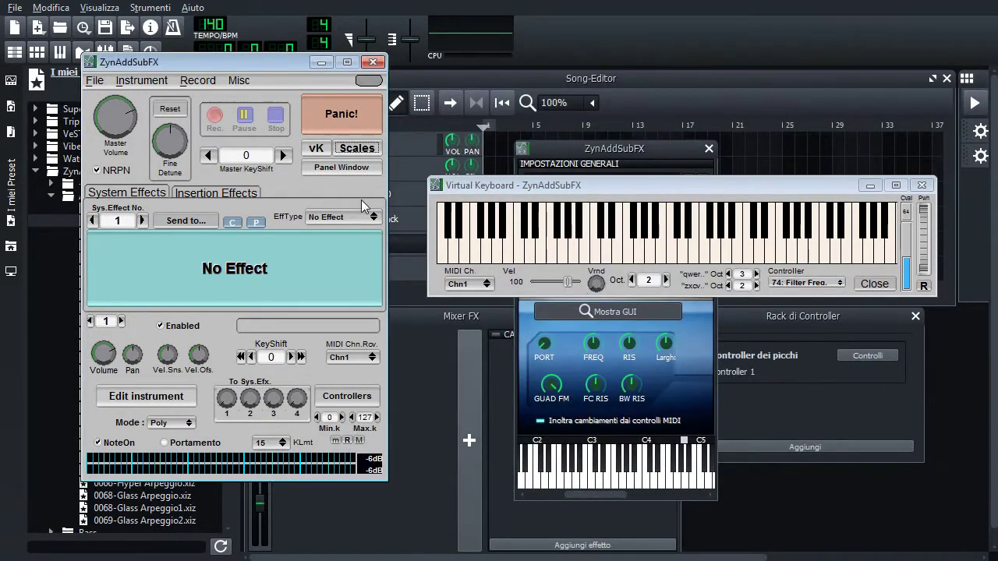
Step: Compare the insertion effects with the system effects, ending on the system effects
drag(266, 64, 297, 67)
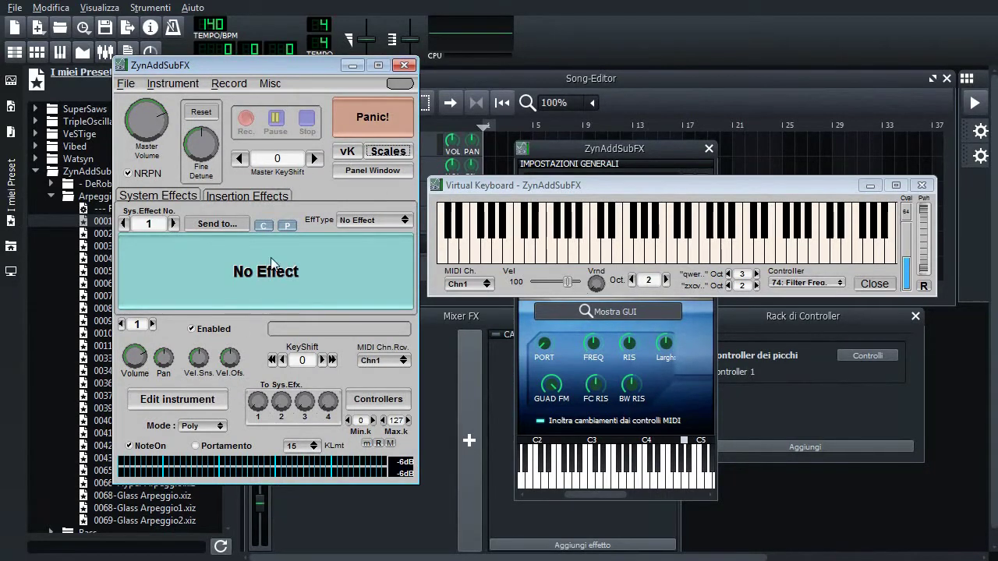
click(251, 196)
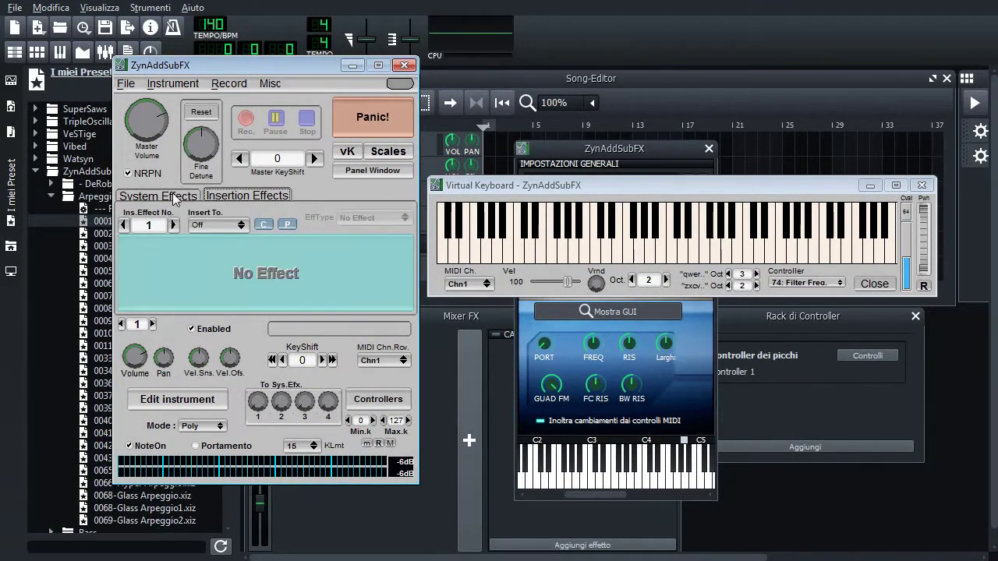
click(178, 196)
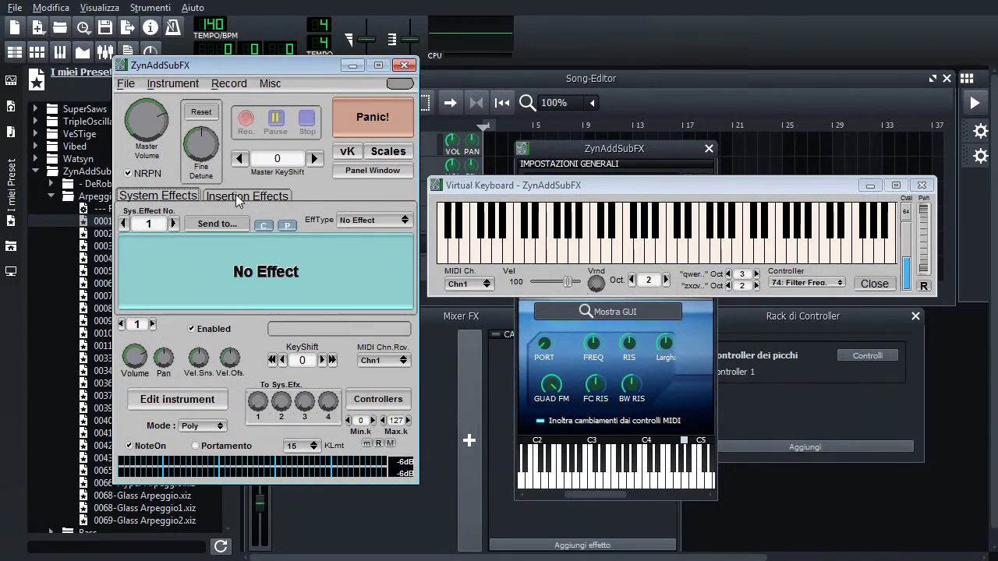
Step: Set the effect type of system effect 1 to Reverb
click(123, 224)
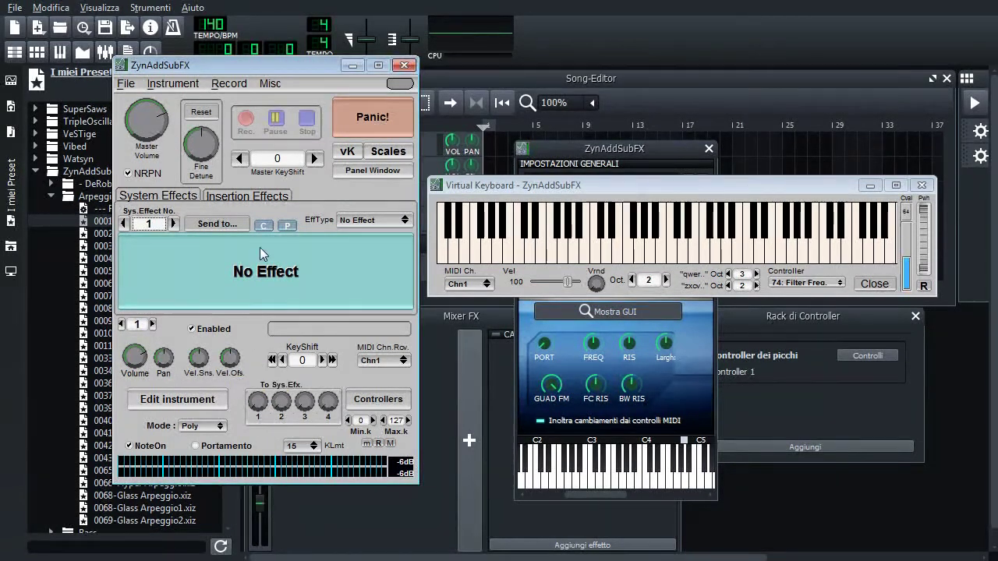
click(373, 220)
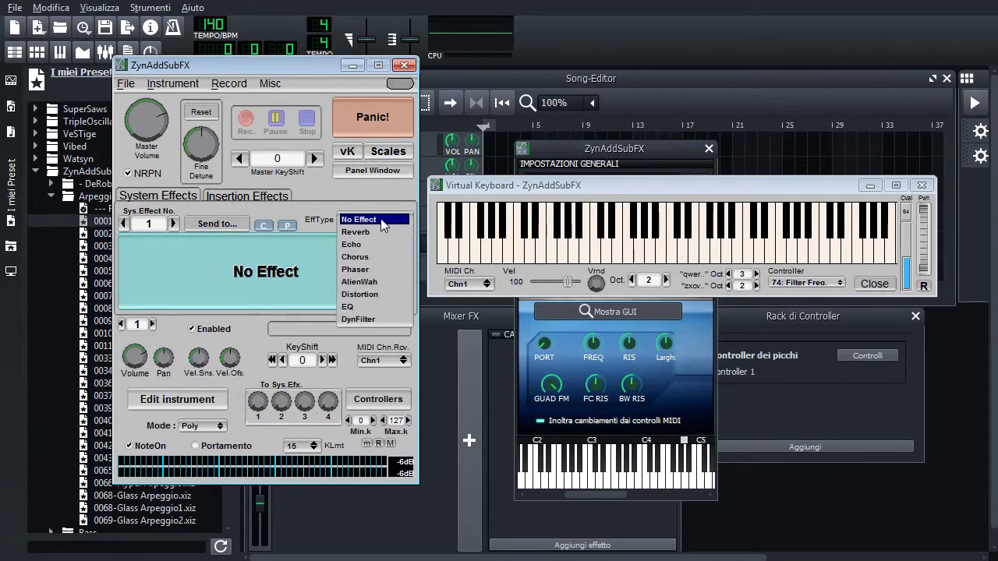
click(371, 236)
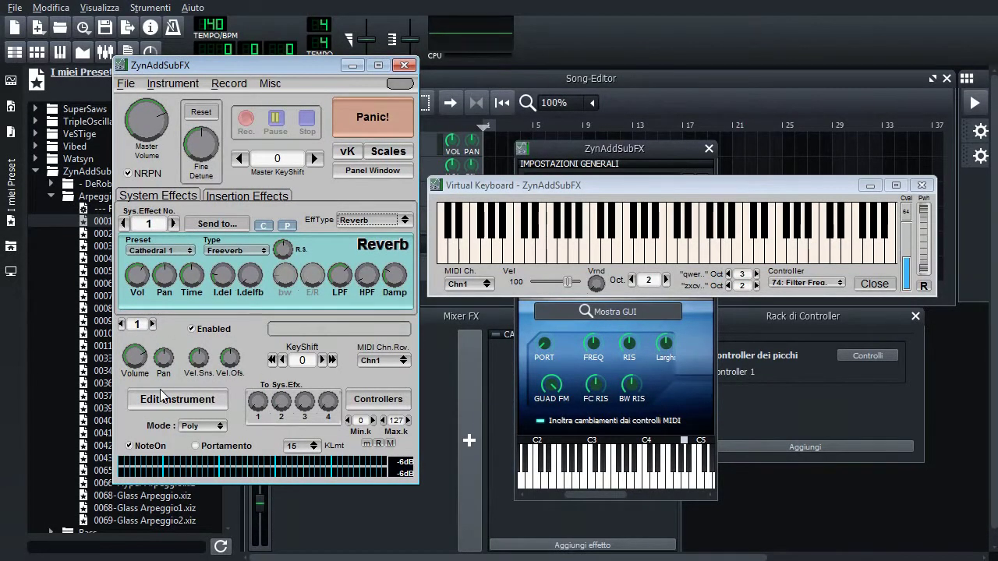
Step: View part 2, return to part 1 and check its send level to system effect 1
click(154, 326)
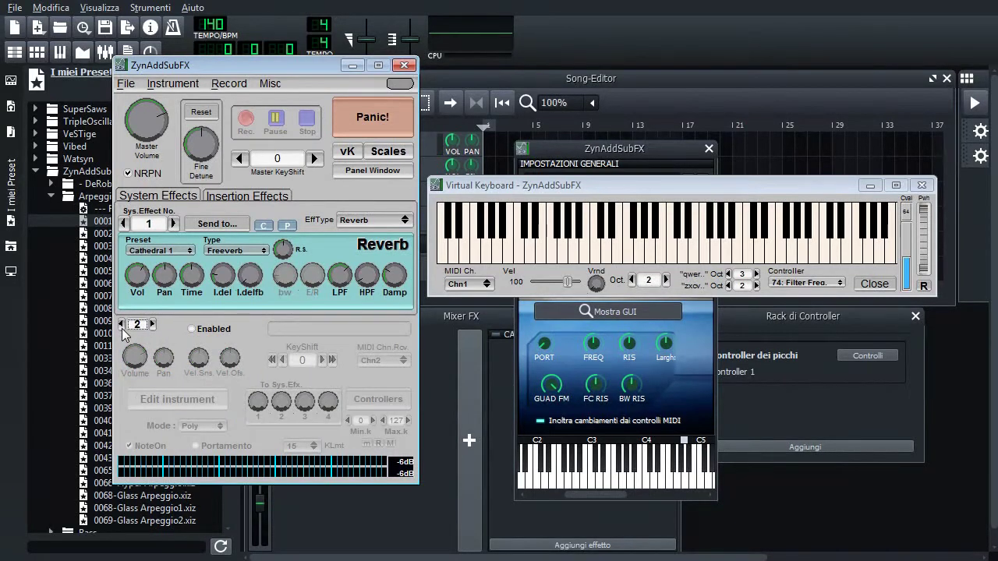
click(121, 325)
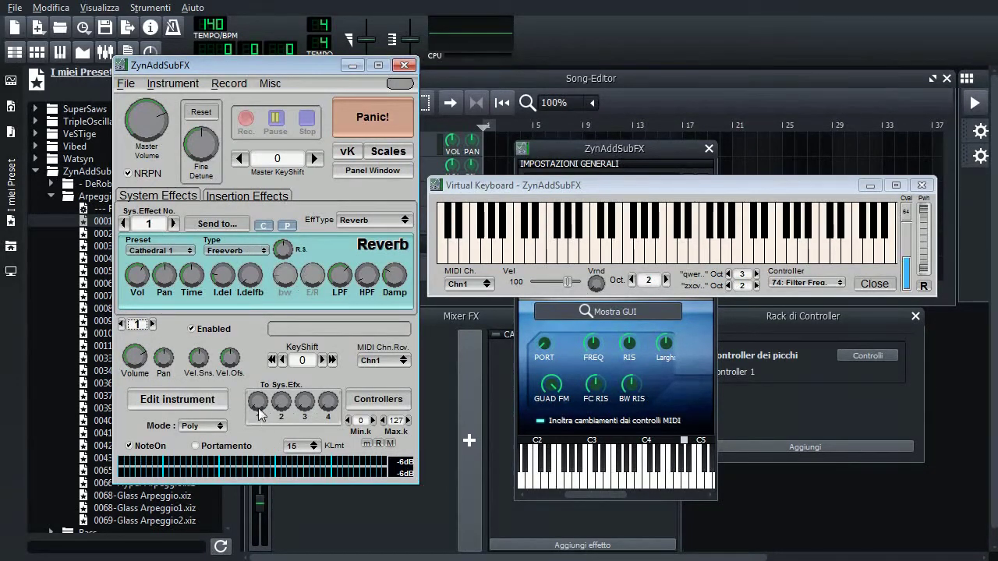
mouse_move(259, 414)
mouse_down()
mouse_move(277, 204)
mouse_move(261, 415)
mouse_up()
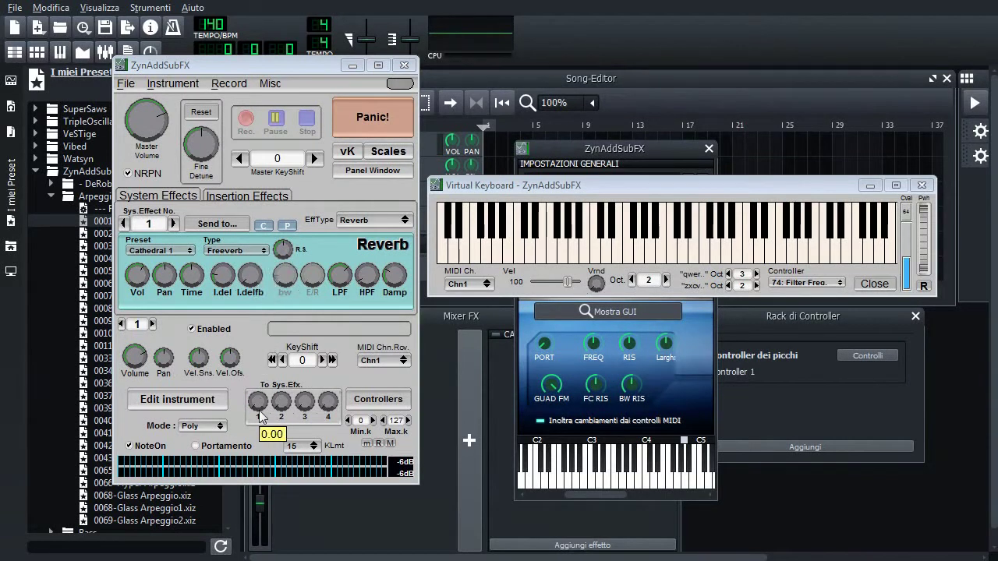
click(248, 298)
Step: View the second system effect slot, return to slot 1 and set its effect type to No Effect
click(174, 223)
click(123, 224)
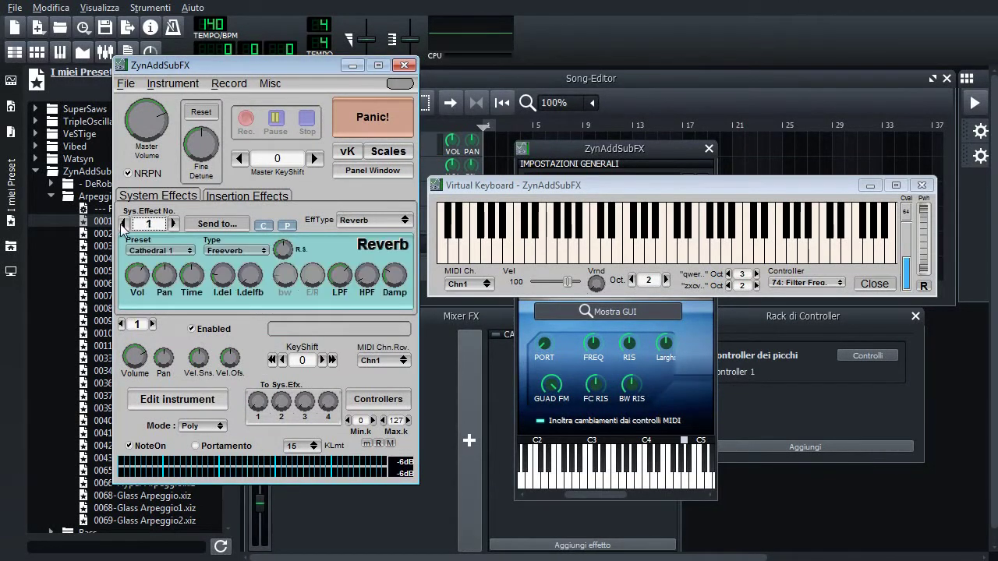
click(368, 220)
click(371, 204)
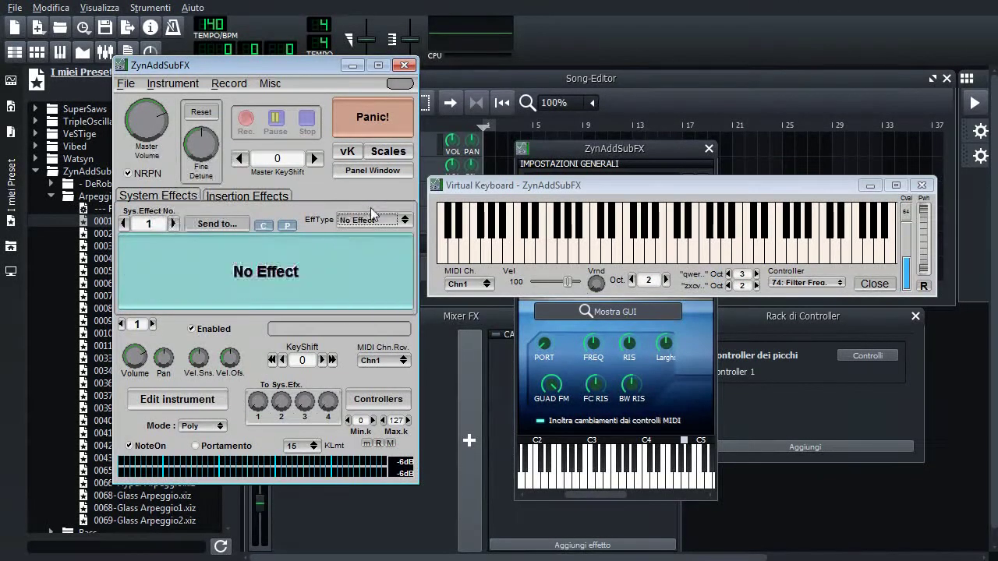
Step: Review the destinations available for insertion effect 1, leave it Off and return to the system effects
click(231, 197)
click(226, 224)
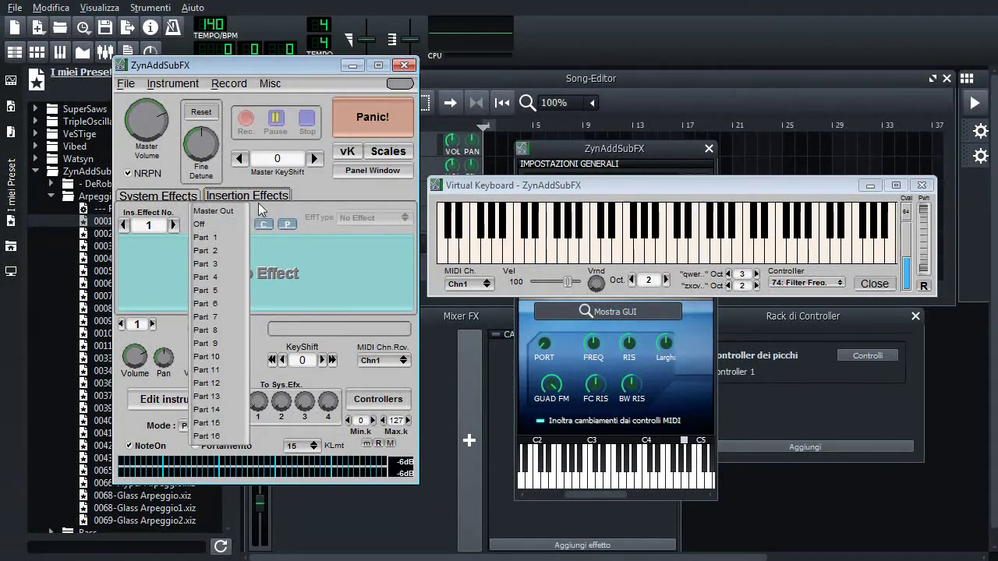
click(217, 245)
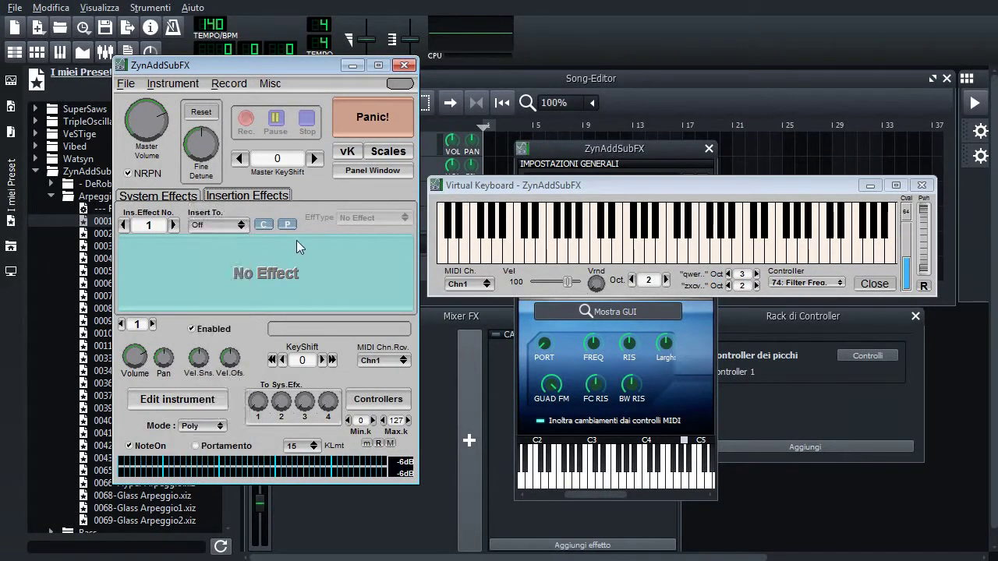
click(165, 196)
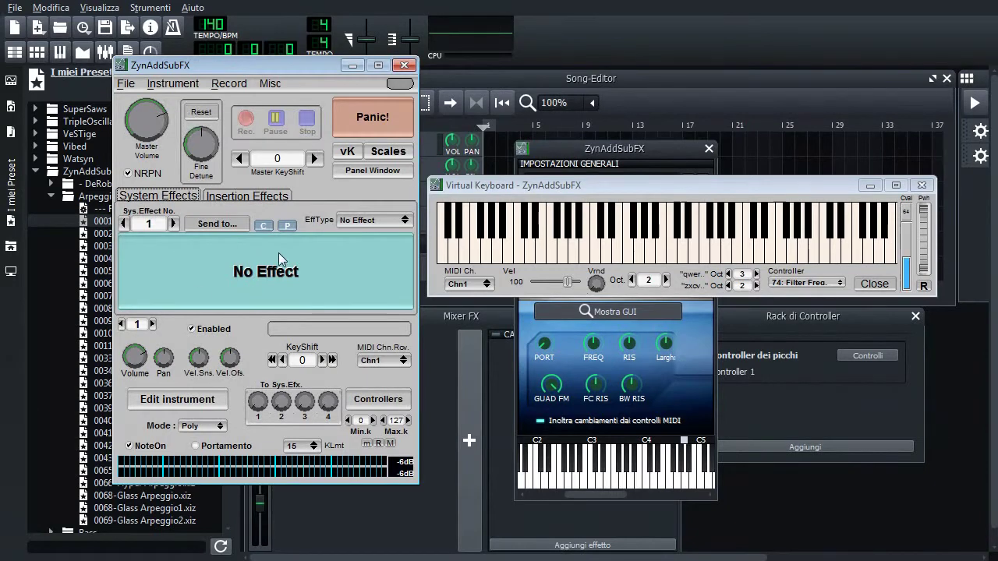
Step: Bring the virtual keyboard forward, nudge its window slightly and play a few low, high and middle notes
click(347, 151)
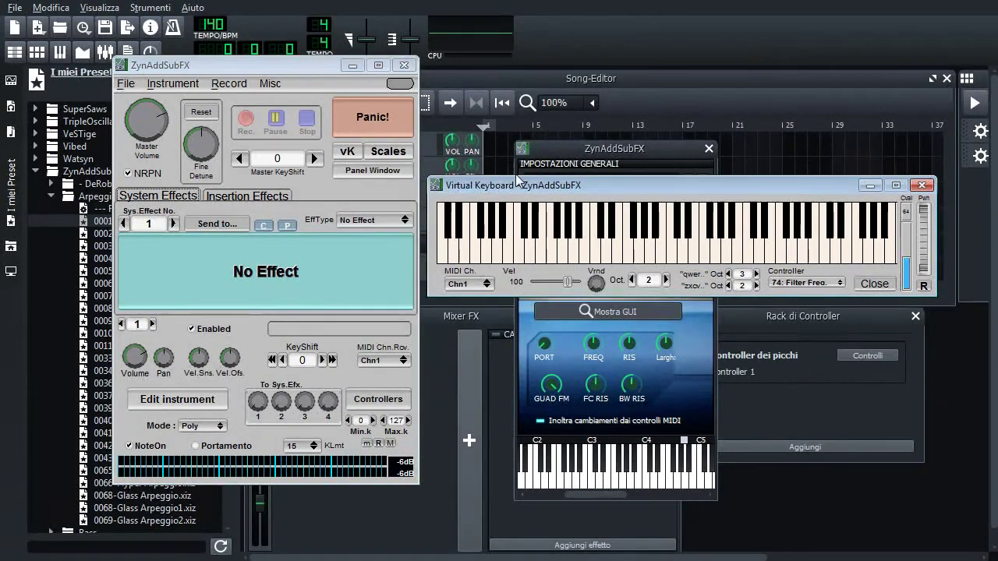
drag(516, 179, 521, 184)
click(528, 257)
click(838, 257)
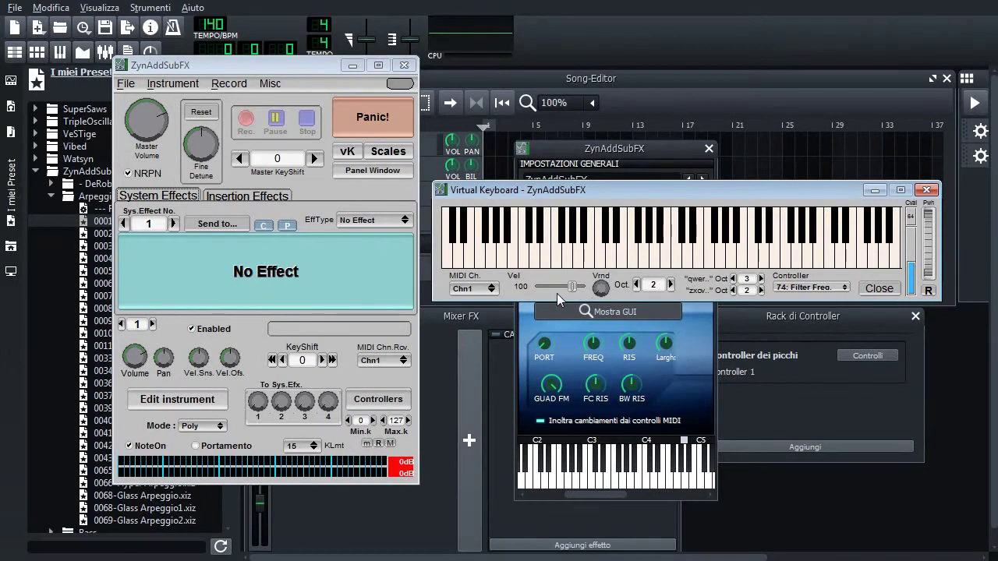
click(589, 257)
click(309, 167)
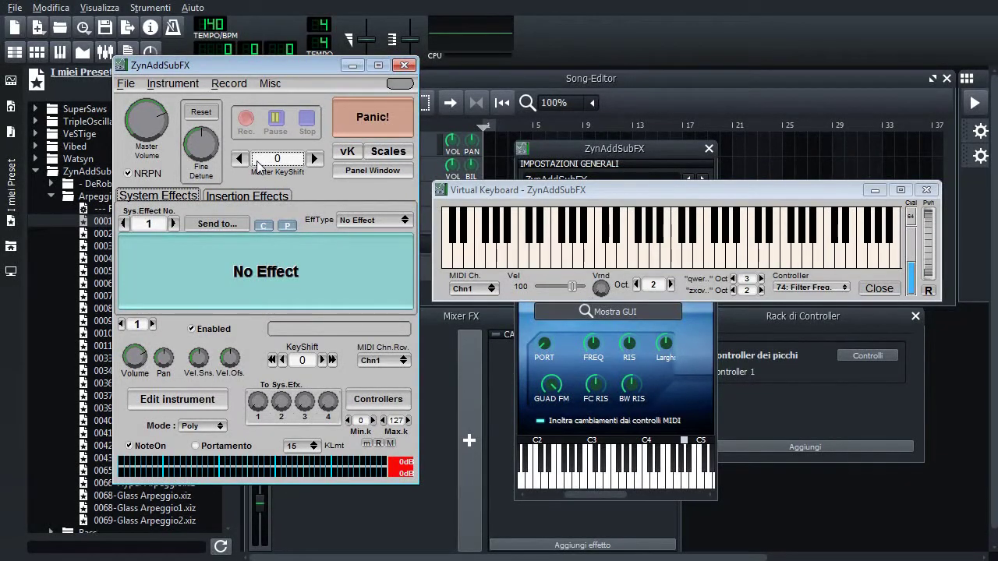
Step: Review part 1's MIDI receive channels without changing them, and examine its Controllers settings before closing their window
click(383, 361)
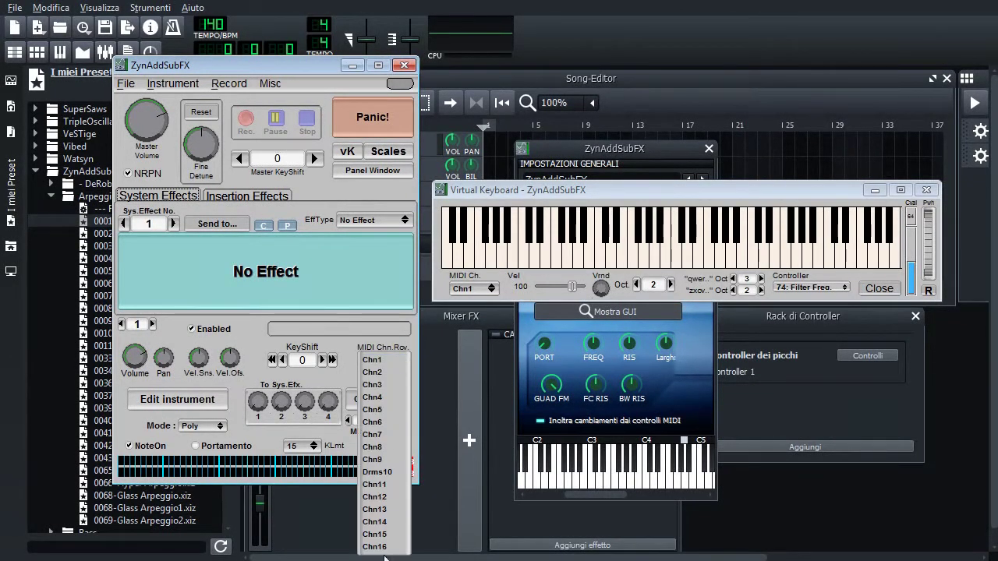
click(349, 340)
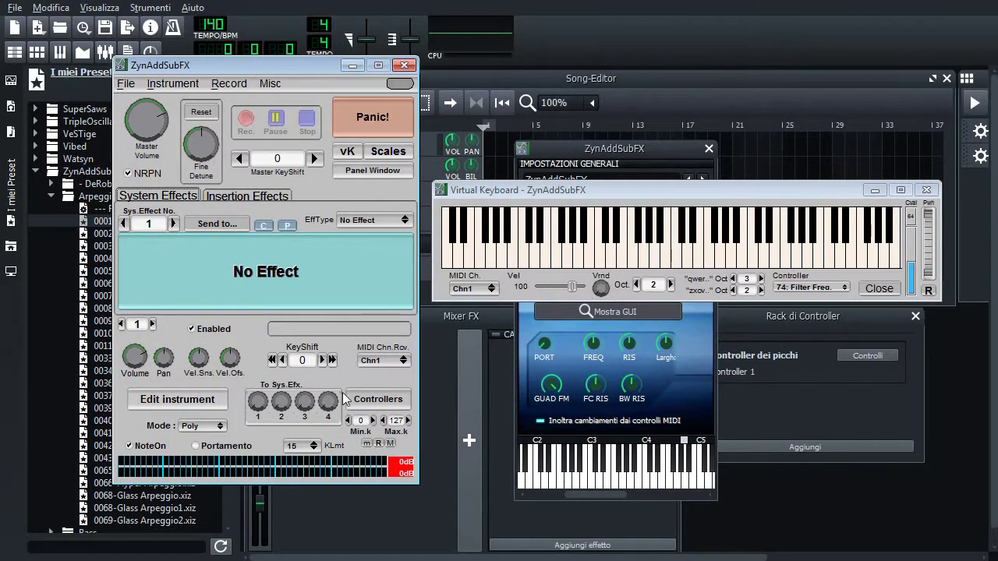
click(372, 401)
drag(338, 72, 651, 309)
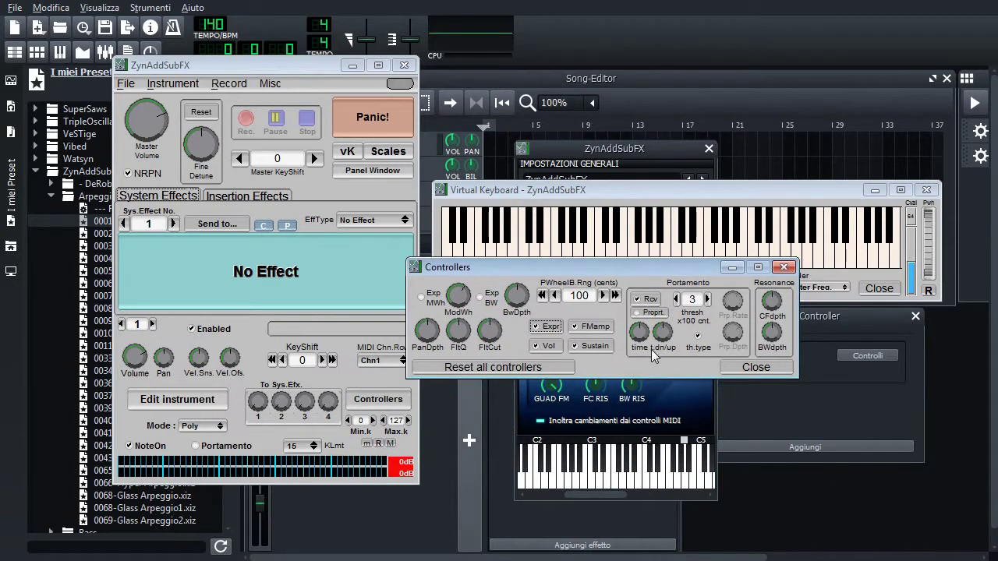
drag(611, 273, 589, 215)
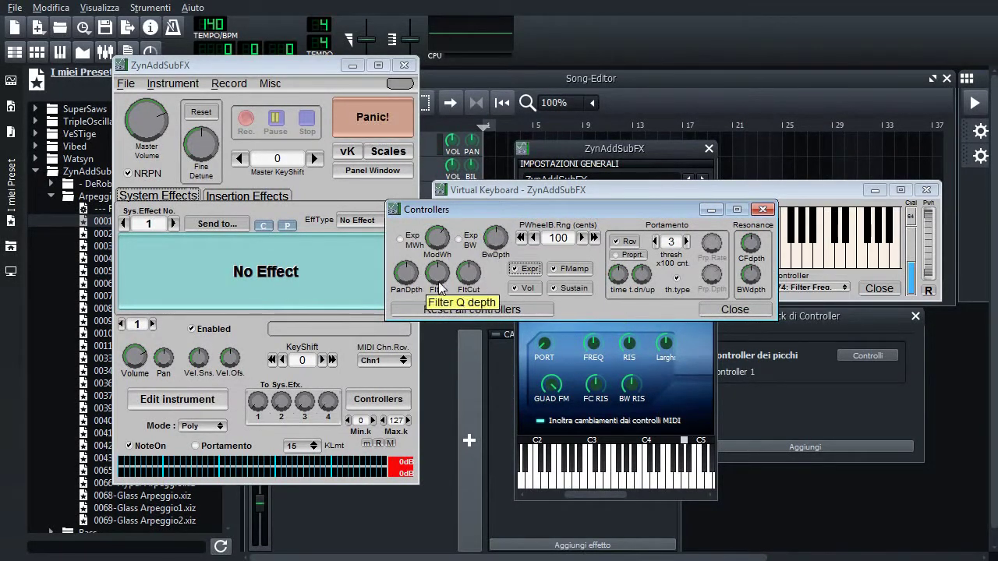
click(763, 209)
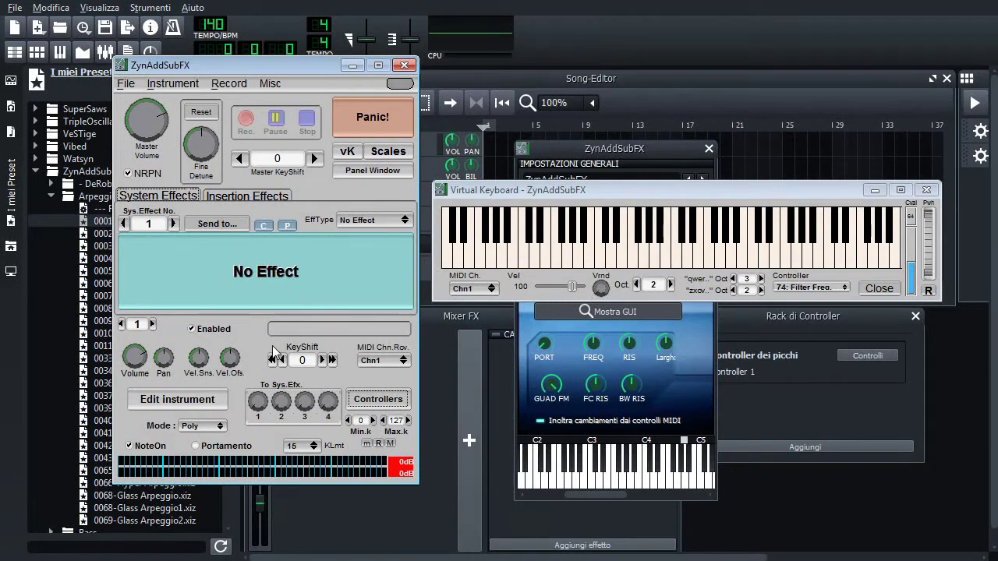
Step: Open part 1's instrument editor, enter "jhgkjhvh" as author and copyright and "jhvhjvkh" as comments, and look through the instrument types
click(216, 410)
drag(305, 94, 629, 98)
click(497, 167)
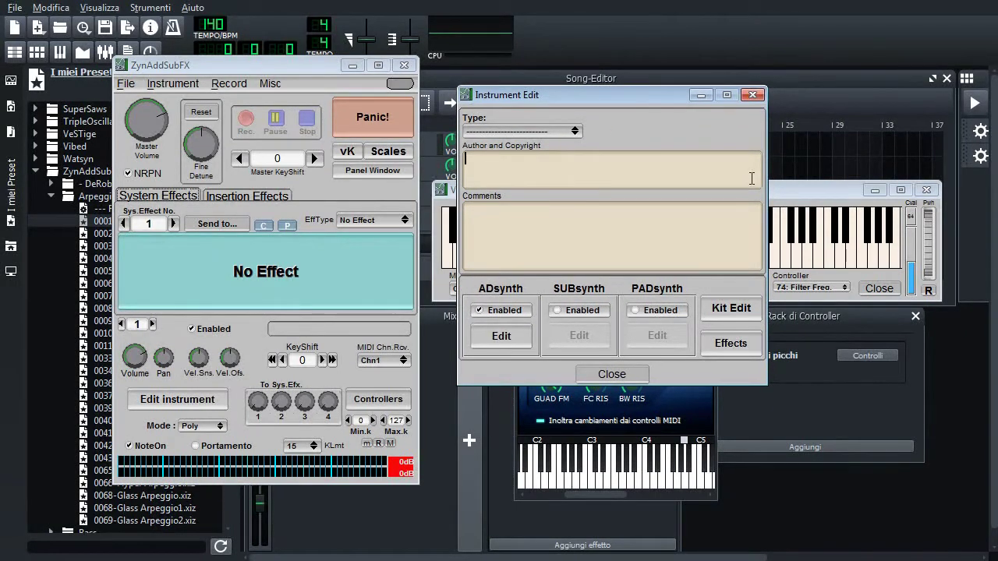
text(jhgkjhvh)
click(532, 229)
text(jhvhjvkh)
click(539, 128)
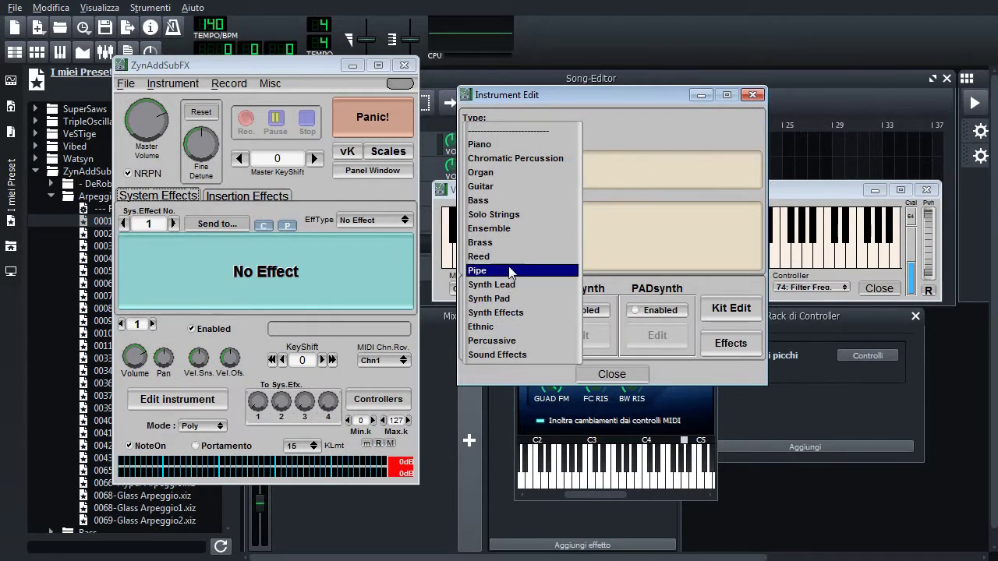
click(638, 152)
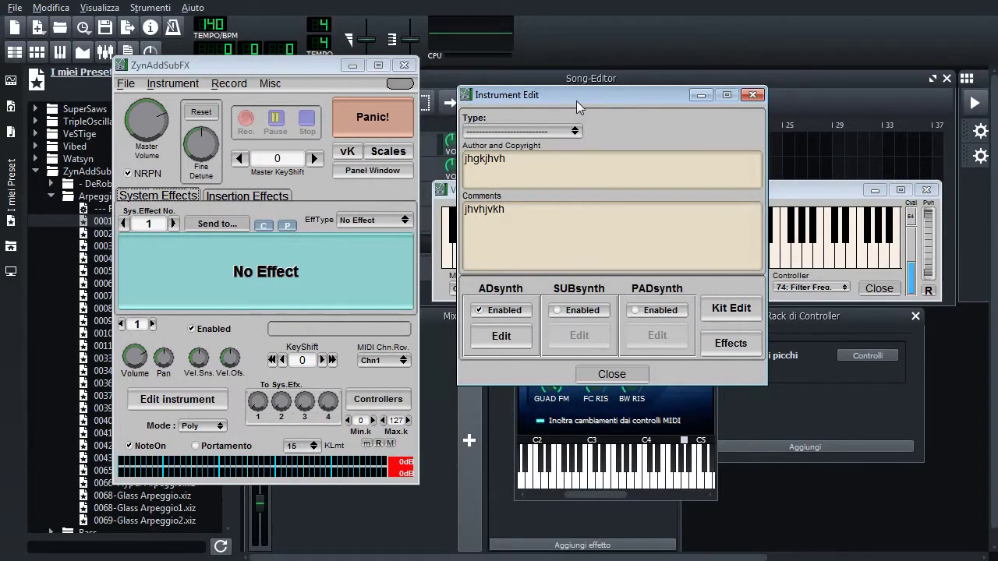
Step: Move the Instrument Edit window over the main synthesizer and toggle the ADsynth and SUBsynth engines, leaving only ADsynth enabled
drag(576, 100, 538, 103)
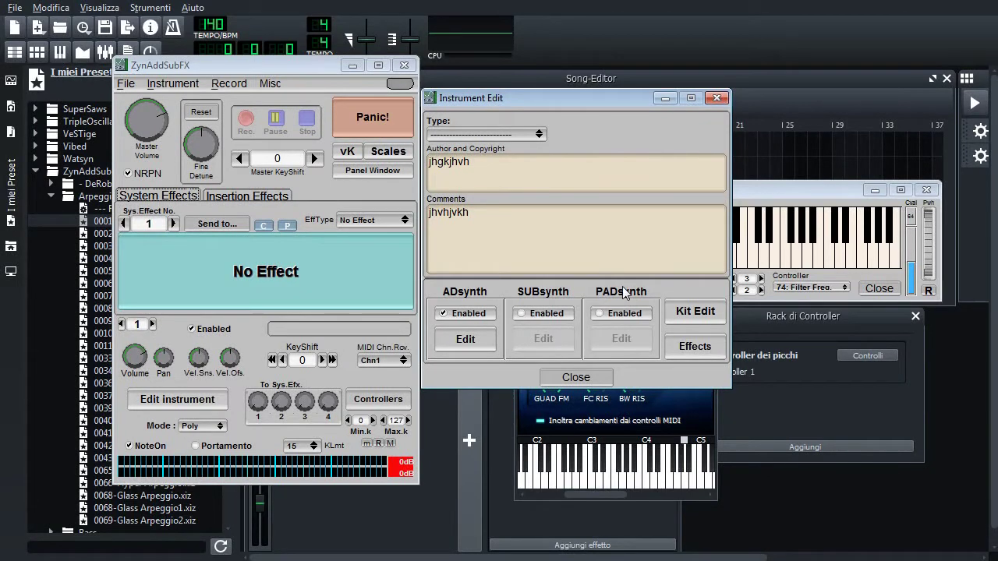
drag(604, 98, 529, 114)
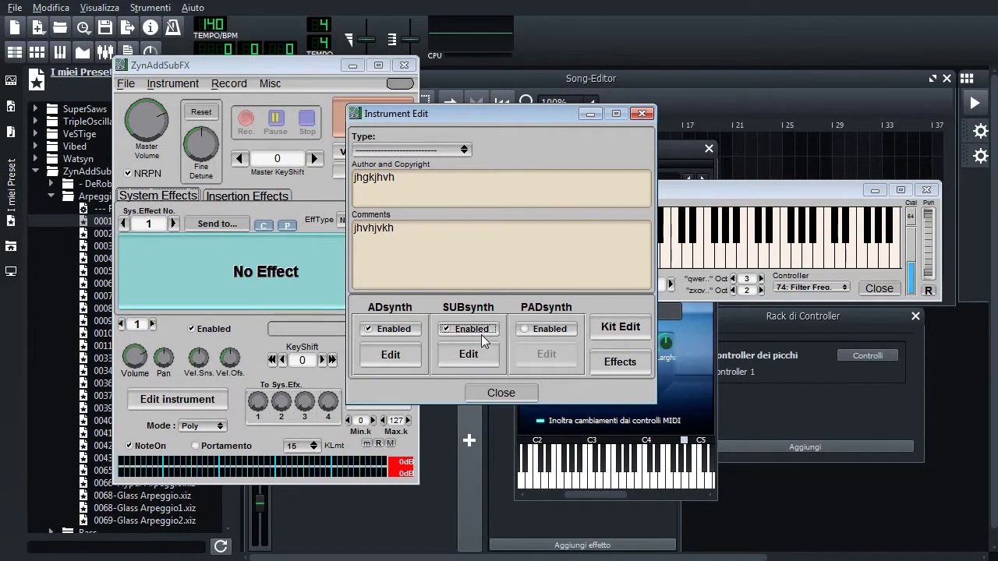
click(419, 329)
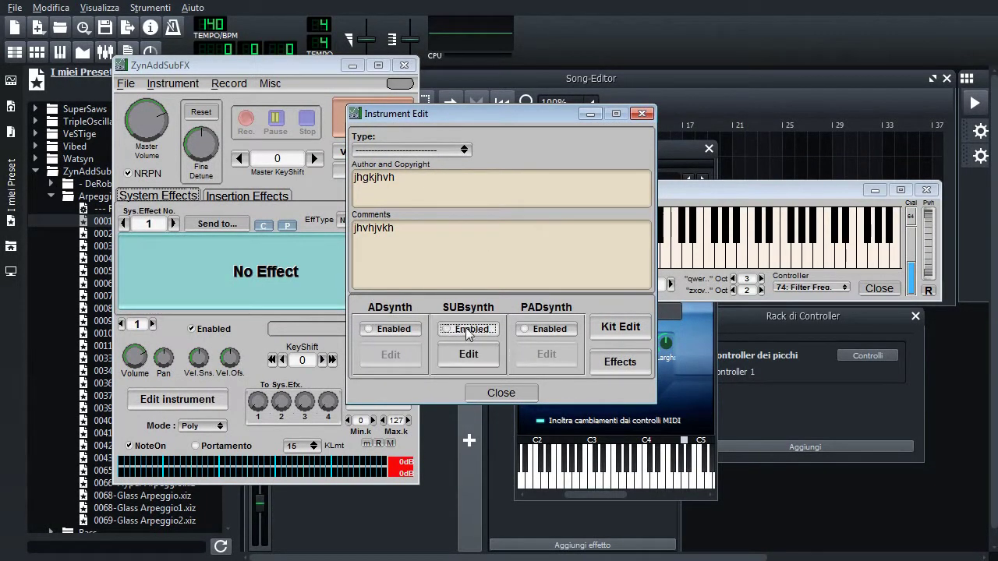
key(space)
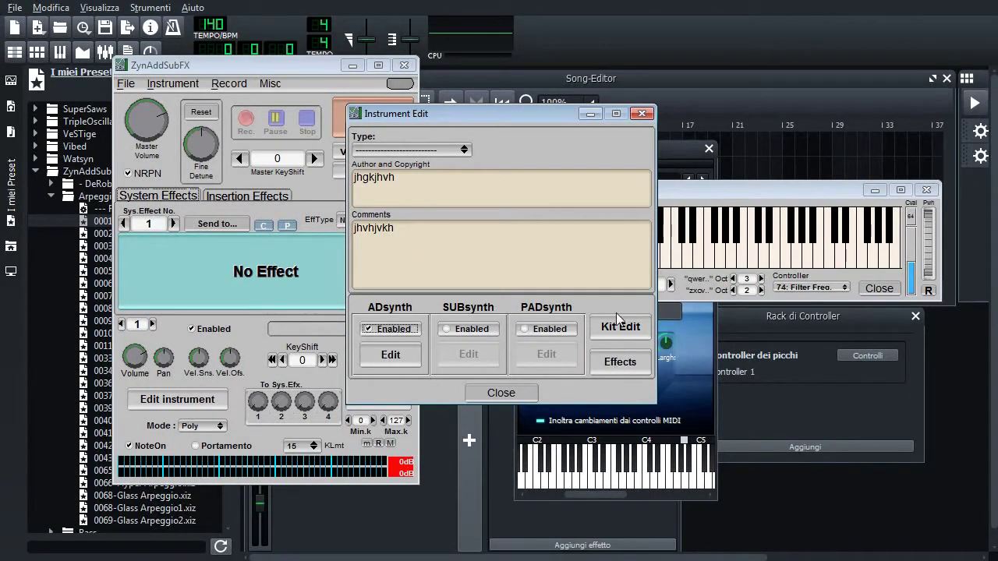
Step: Open the part's insert effects, browse the effect slots back to slot 1 and review its Send To options, keeping Next Effect
click(619, 363)
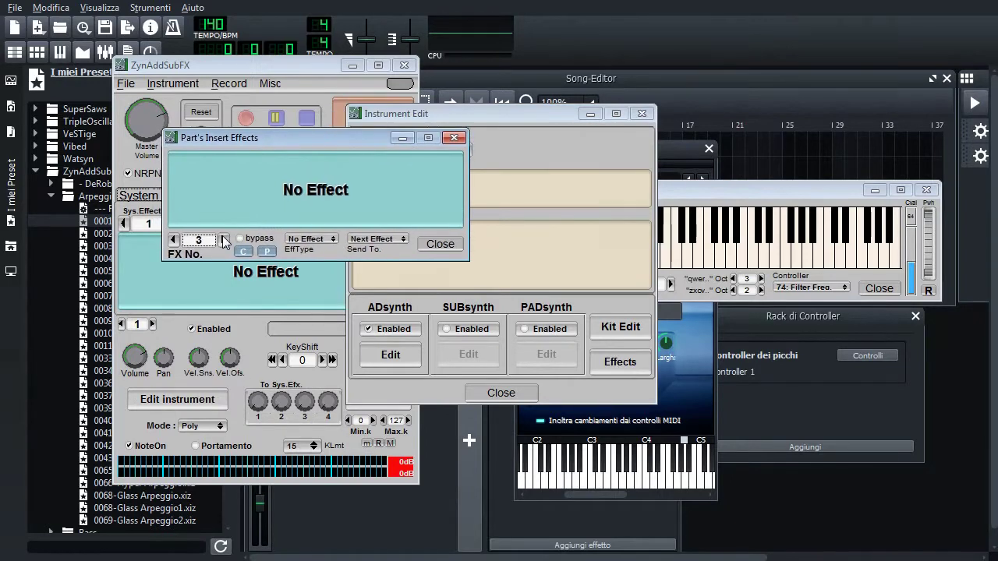
click(173, 241)
click(173, 240)
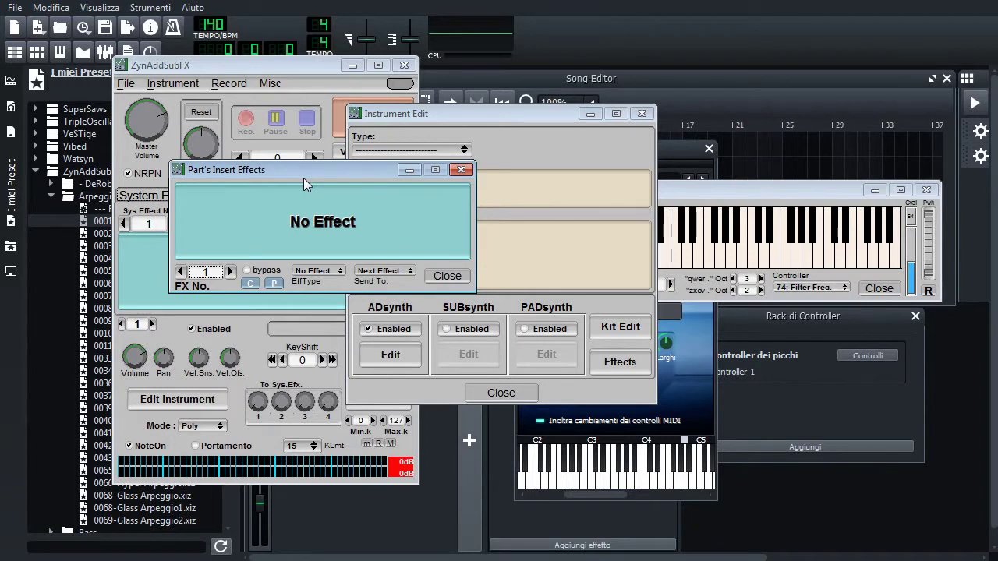
click(389, 272)
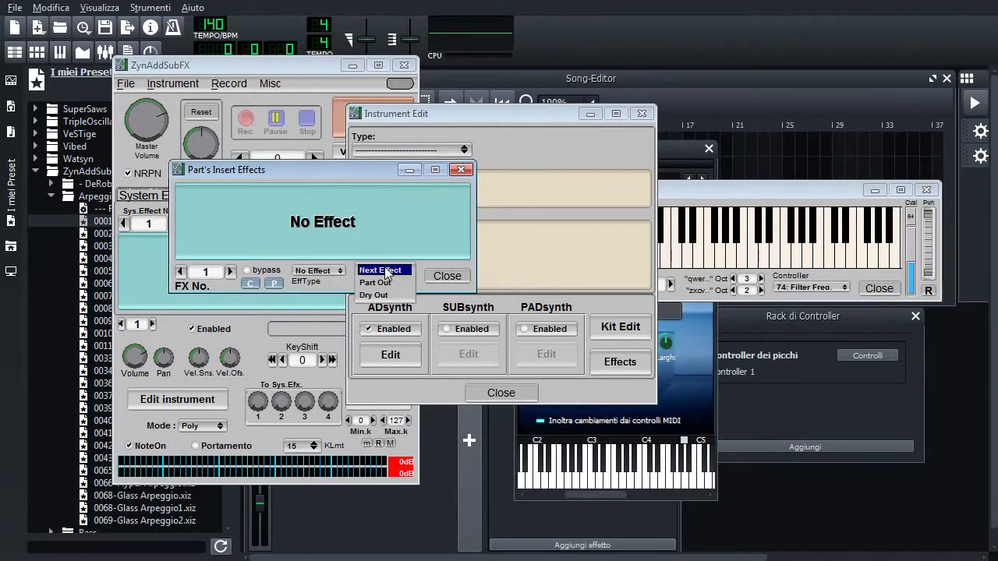
click(399, 231)
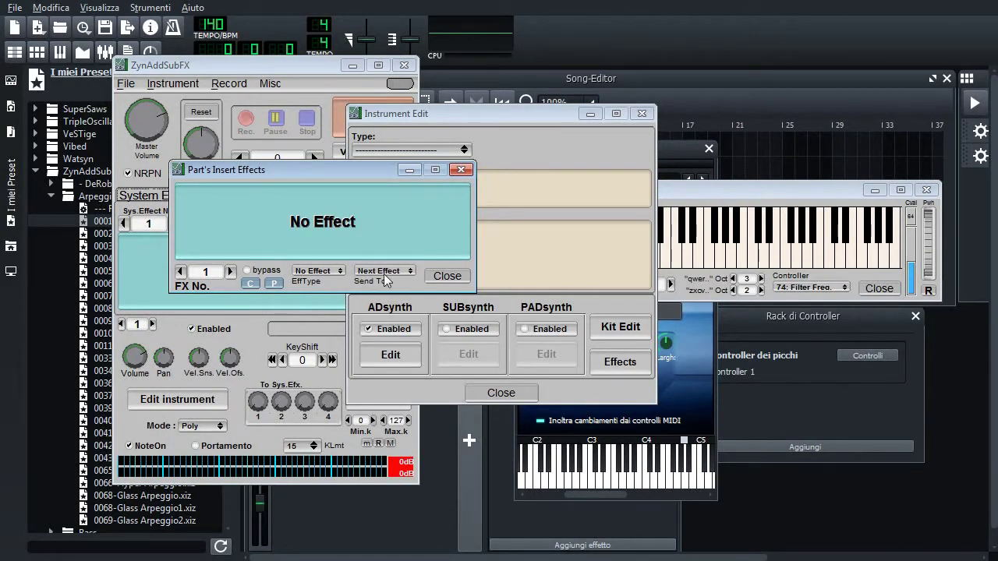
Step: Step the effect type of part insert effect 1 through Reverb, Echo, Chorus, Phaser, AlienWah and Distortion, ending on EQ
click(320, 272)
click(319, 284)
click(320, 272)
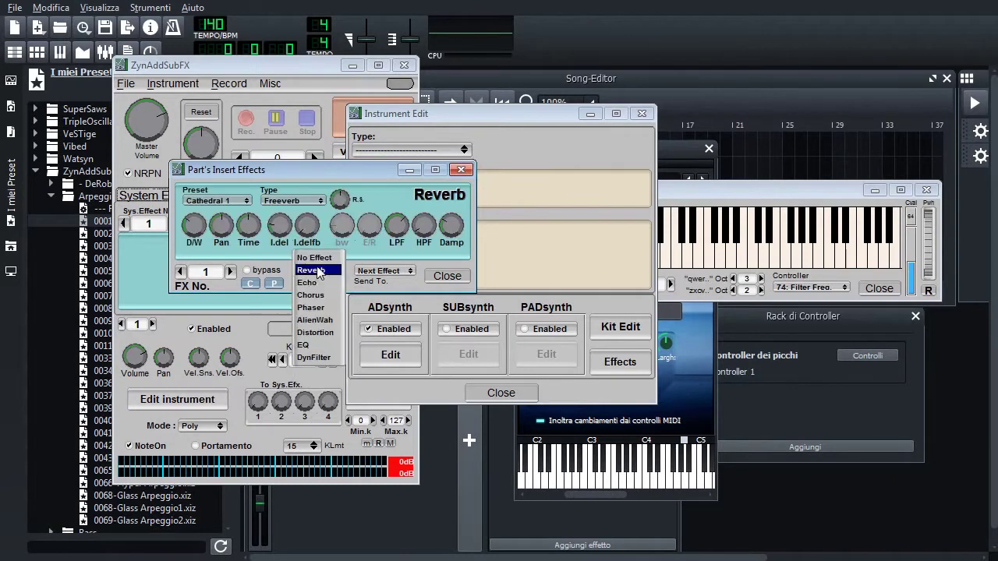
click(320, 281)
click(320, 272)
click(321, 281)
click(322, 275)
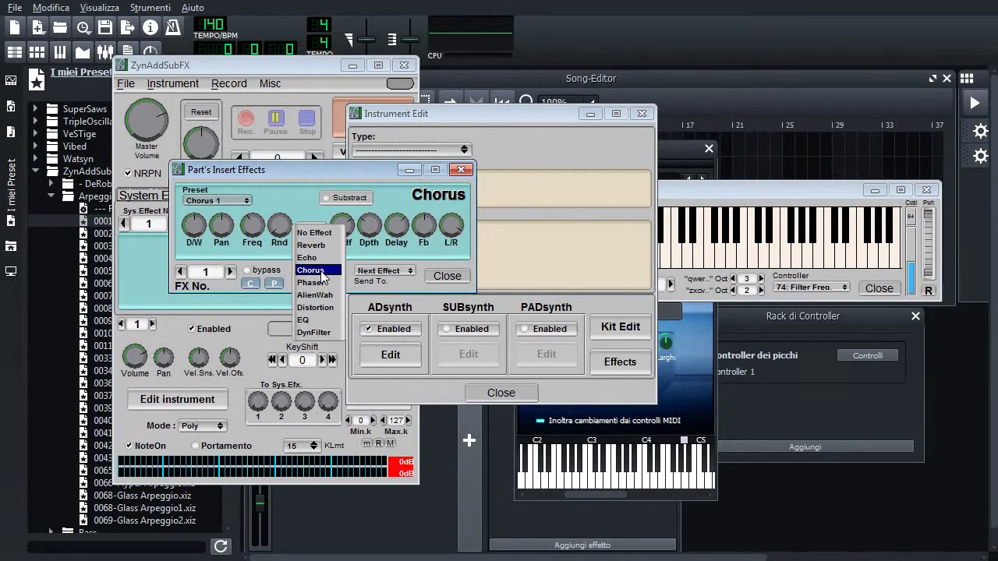
click(318, 271)
click(314, 273)
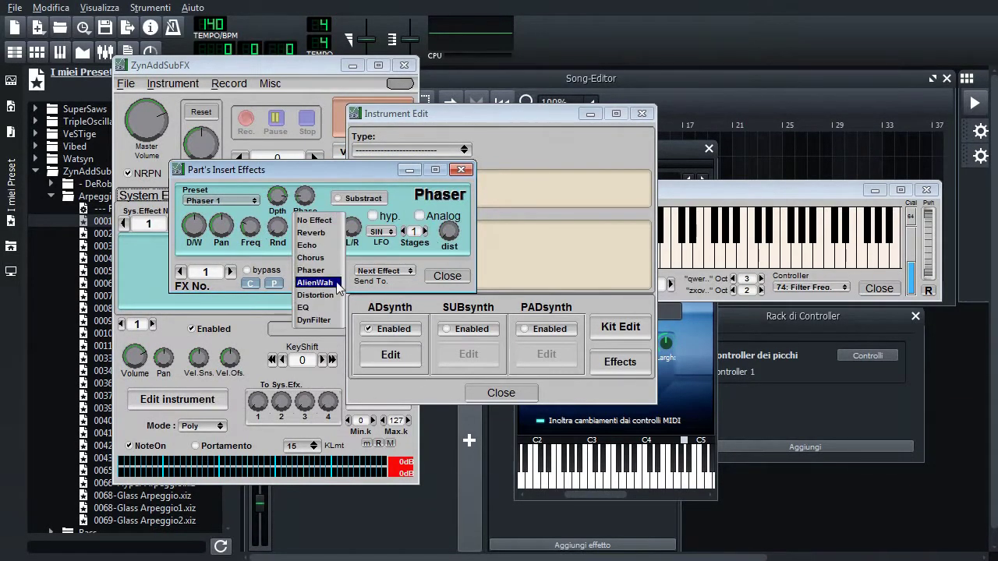
click(314, 282)
click(328, 278)
click(333, 283)
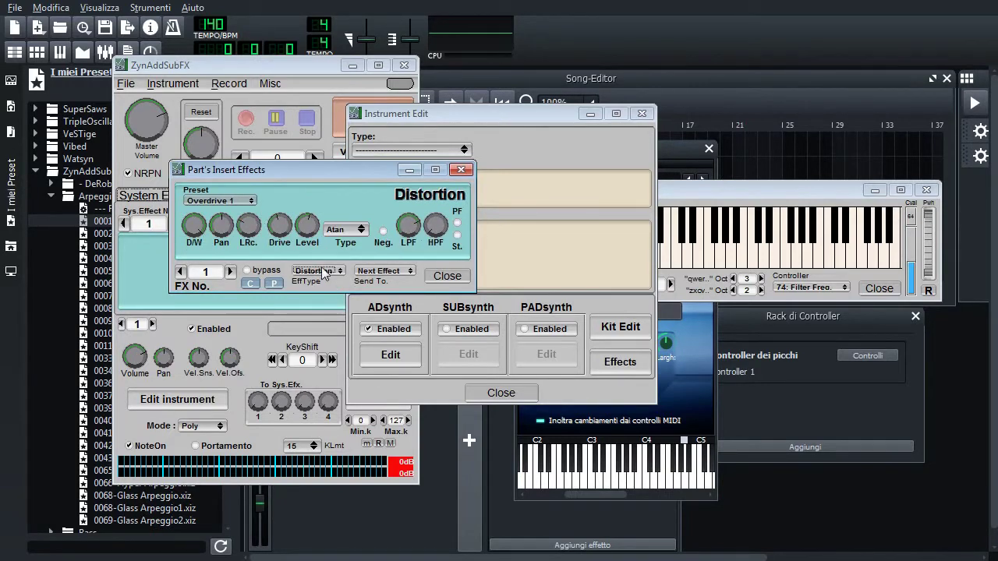
click(330, 273)
click(330, 285)
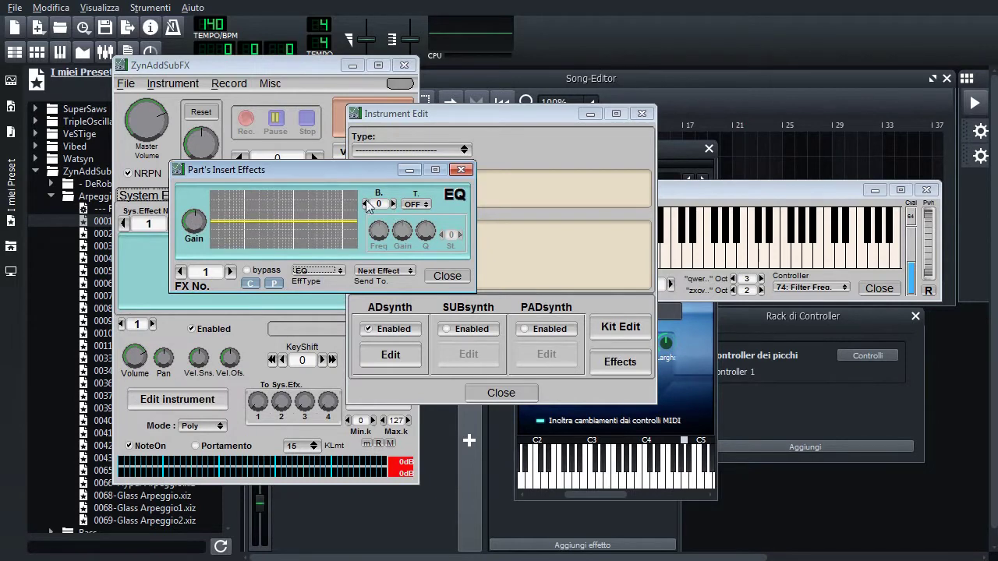
Step: Try the Lp1 filter type on EQ band 0, and set the band back to OFF
click(412, 205)
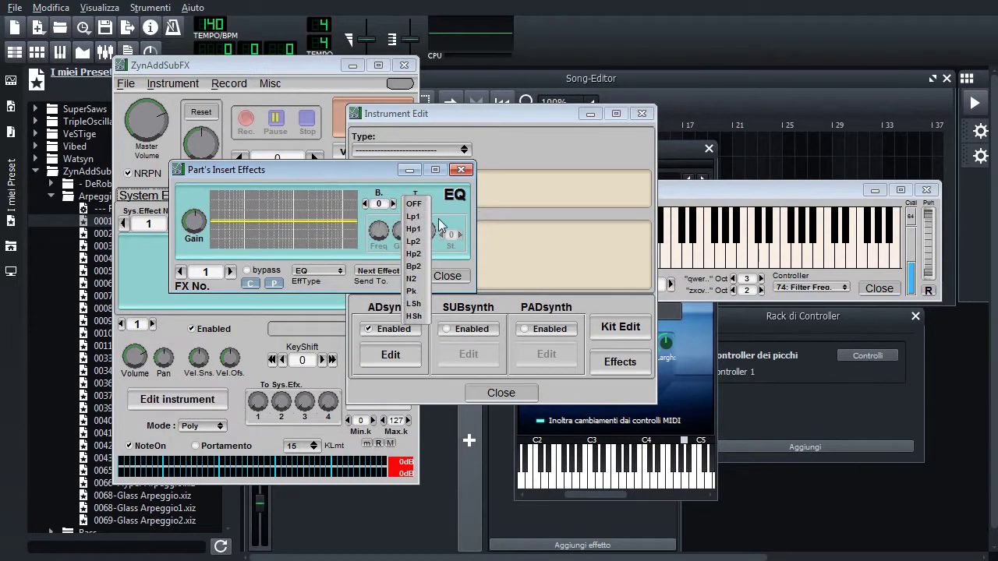
click(413, 216)
click(413, 205)
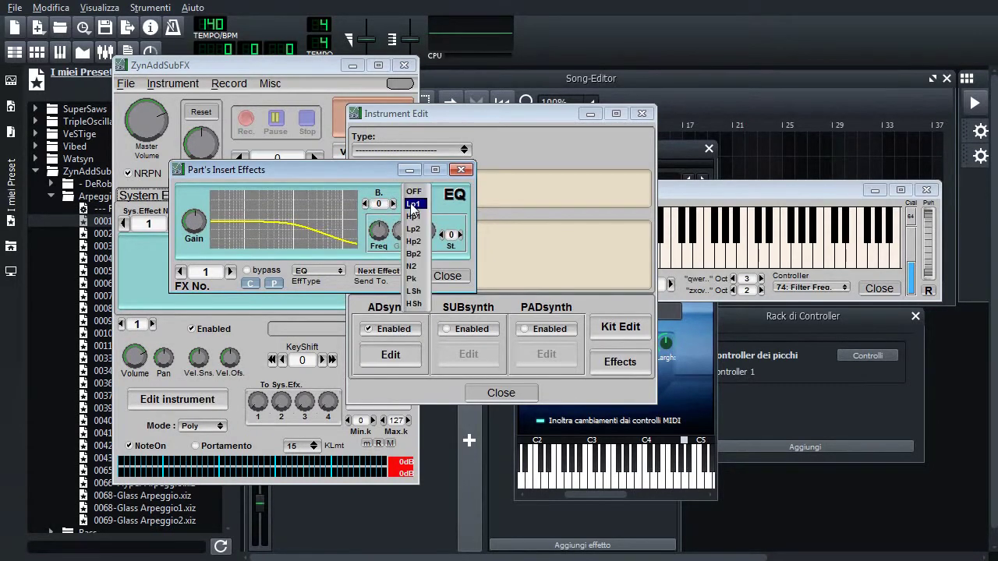
click(413, 191)
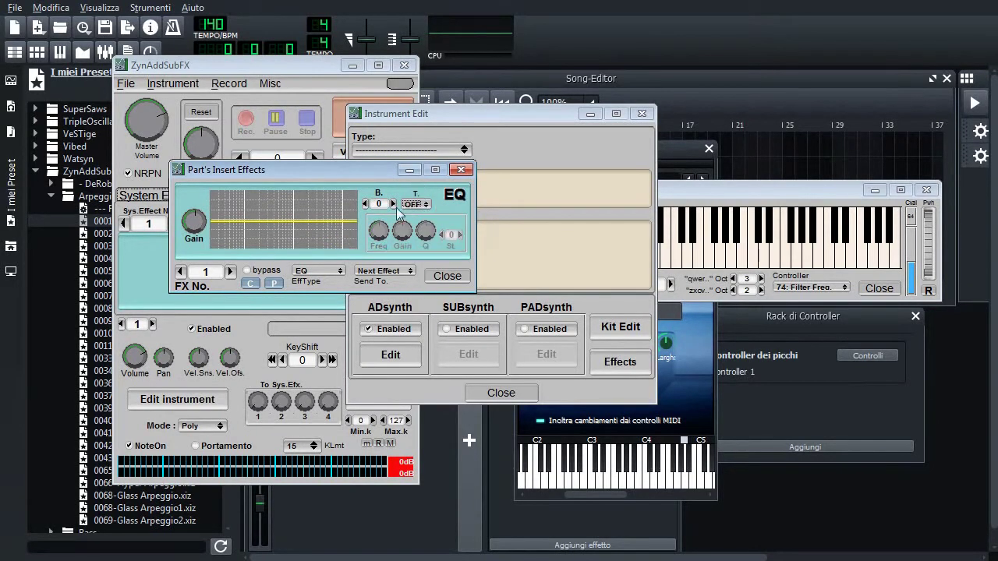
Step: Switch part insert effect 1 to DynFilter, and set its effect type back to No Effect
click(326, 271)
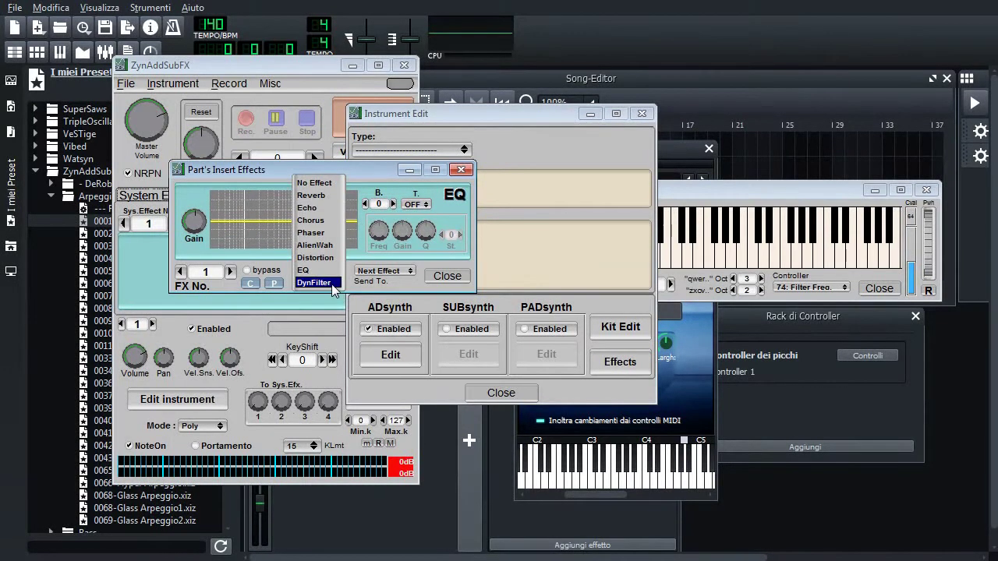
click(331, 284)
click(316, 276)
click(320, 172)
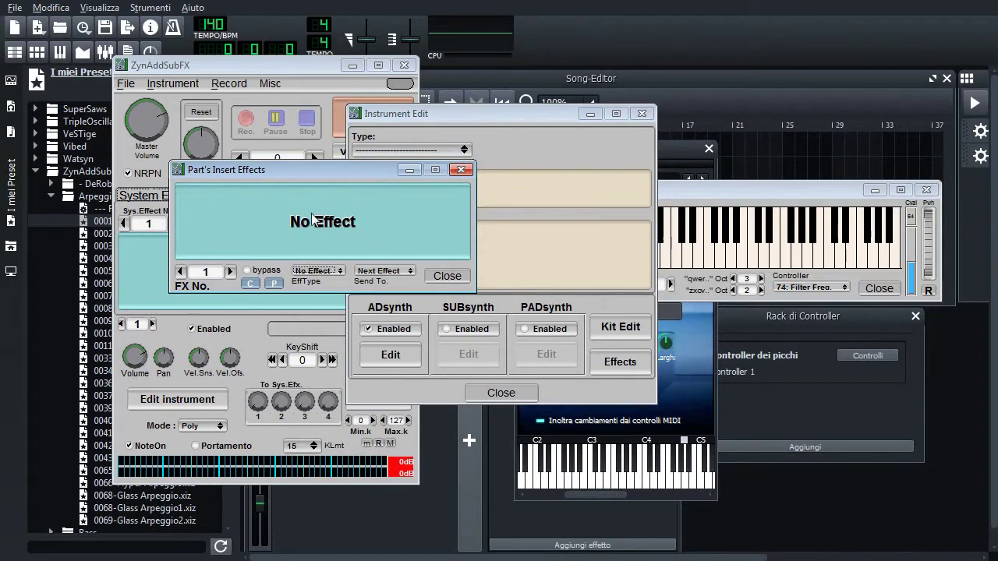
Step: Review the copy and paste preset dialogs of part insert effect 1 without applying them, and close the Part's Insert Effects window
click(267, 273)
click(250, 283)
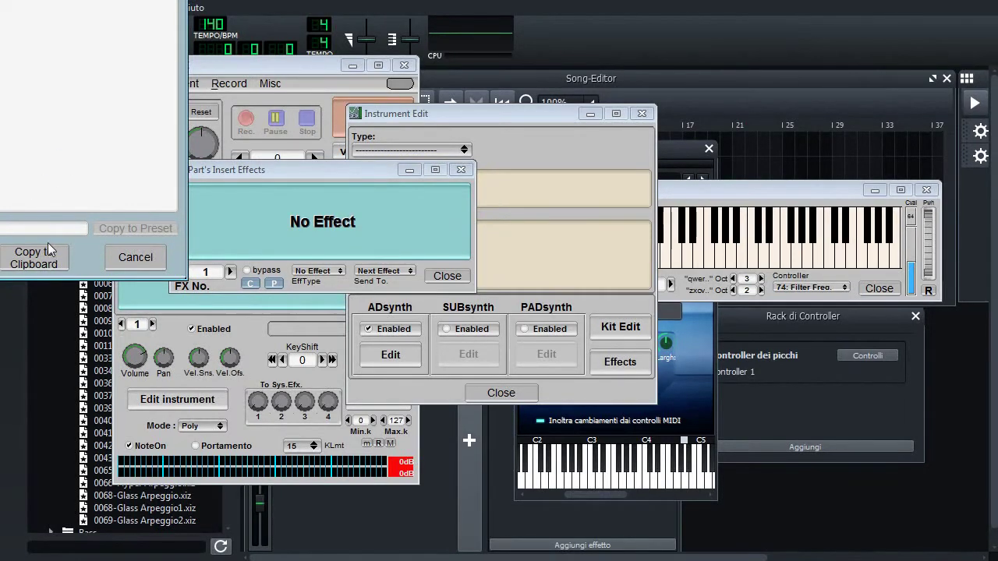
click(120, 257)
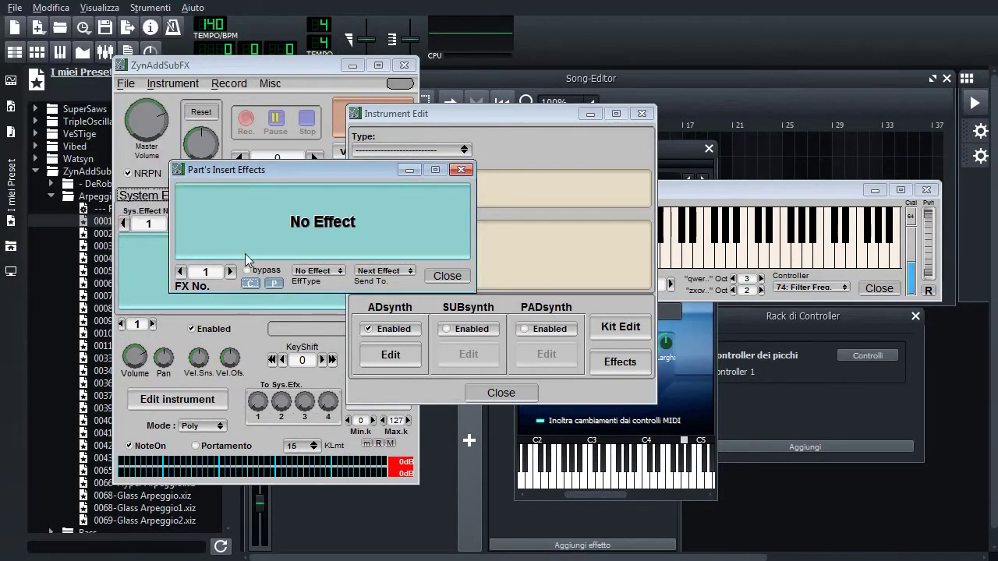
click(273, 283)
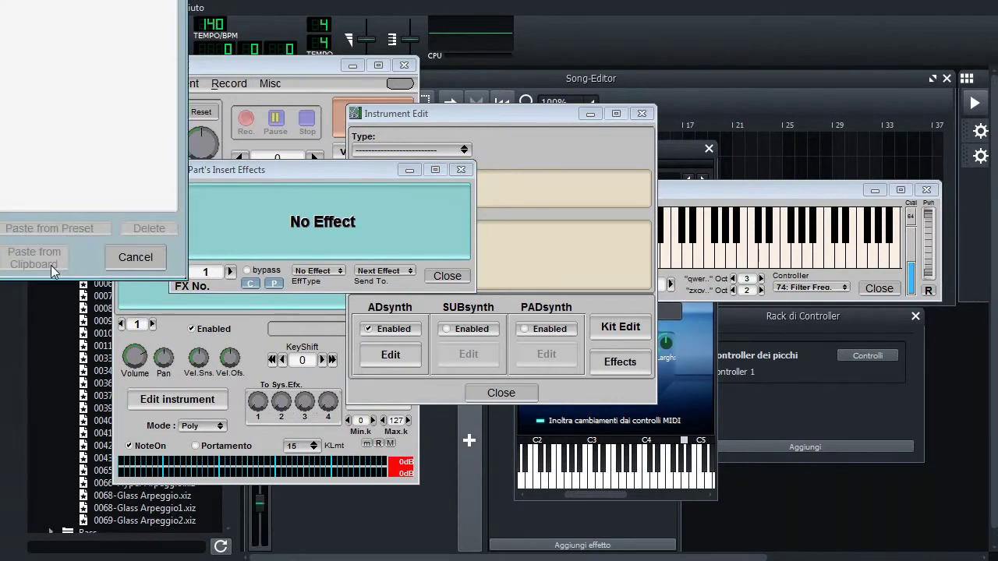
click(131, 259)
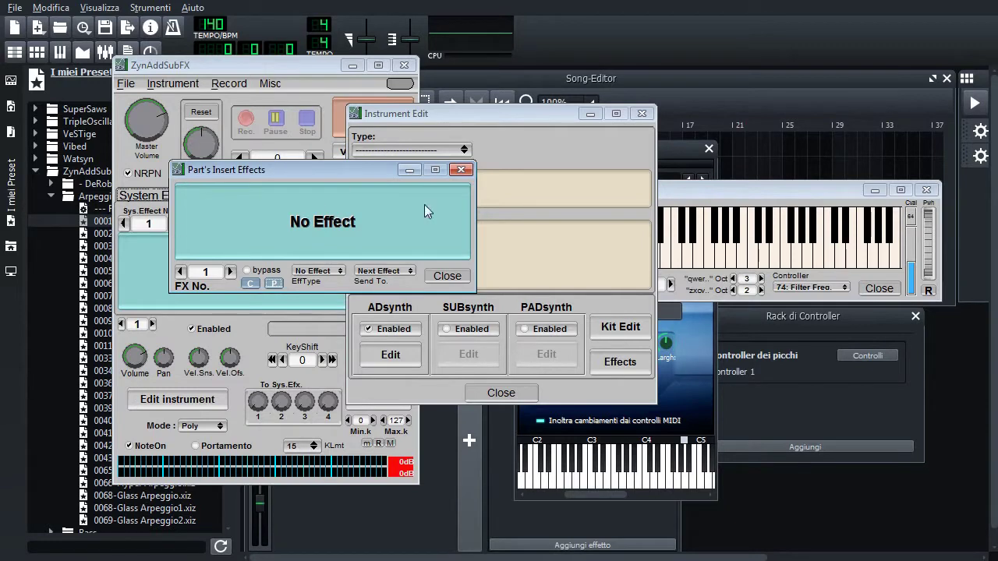
drag(368, 174, 411, 213)
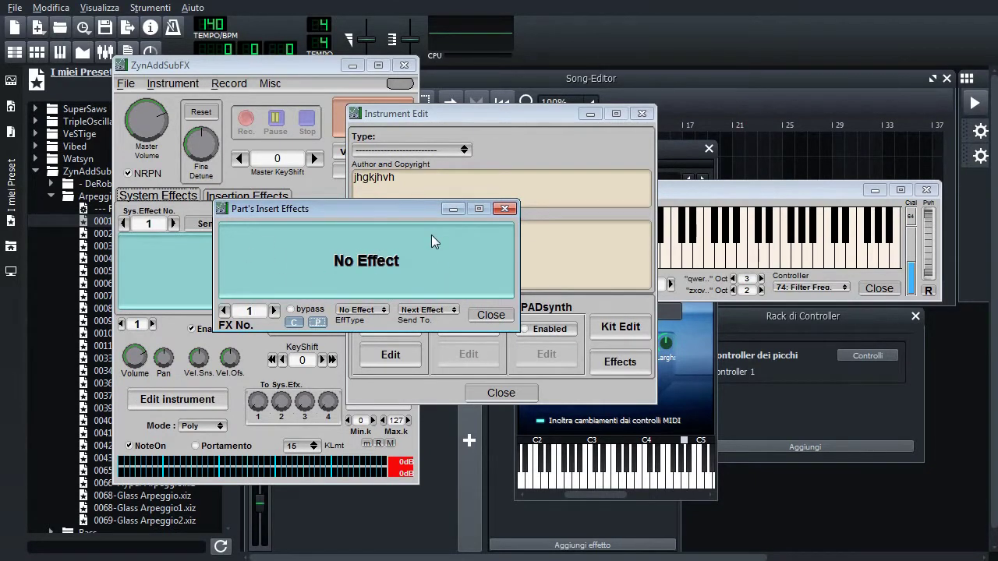
click(505, 209)
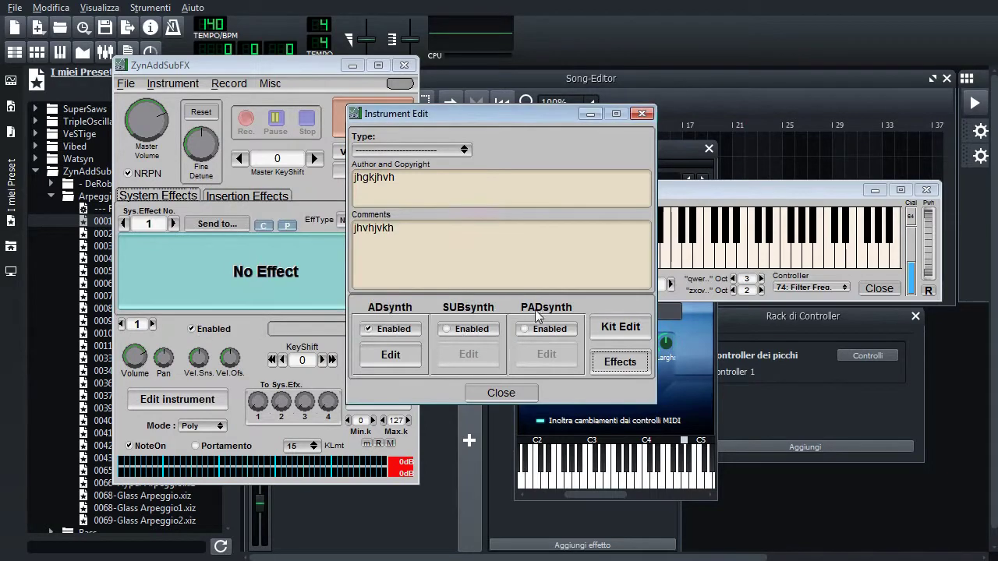
Step: Open the instrument's kit editor and arrange the Instrument Kit and Instrument Edit windows so both can be seen
click(620, 332)
drag(426, 73, 687, 161)
drag(531, 109, 336, 108)
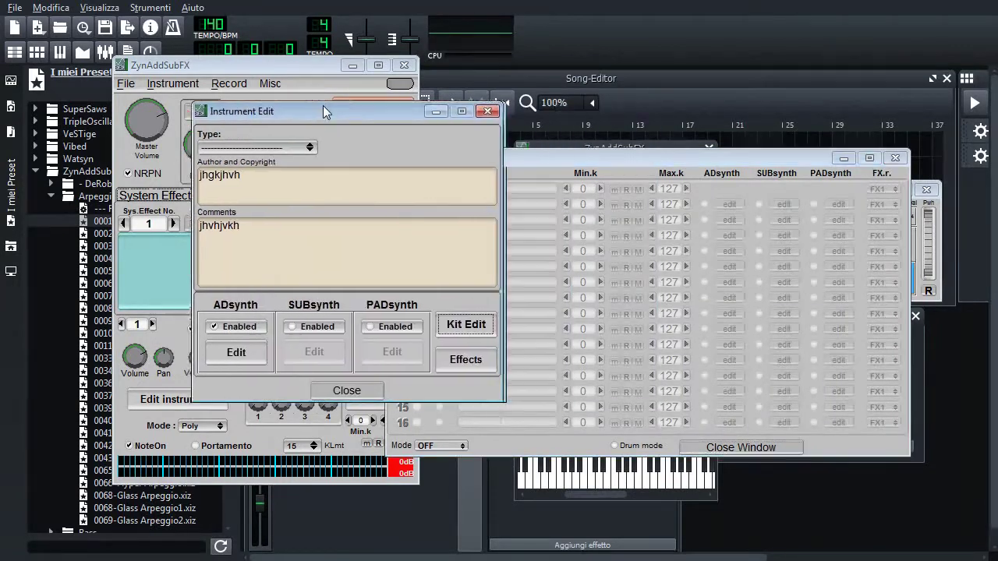
drag(577, 158, 640, 128)
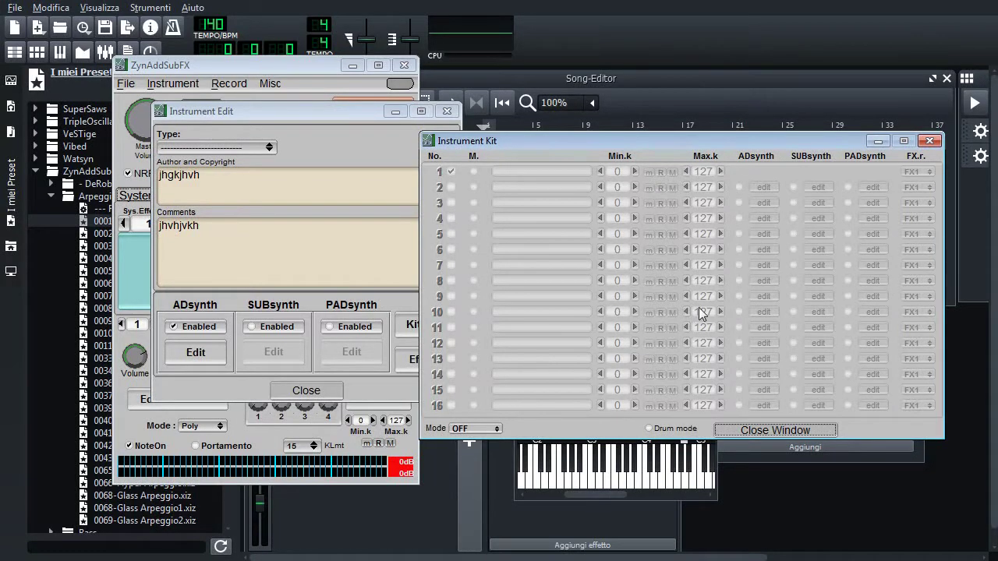
Step: Set the instrument kit mode to MULTI and move the Instrument Kit window partly over Instrument Edit
click(479, 428)
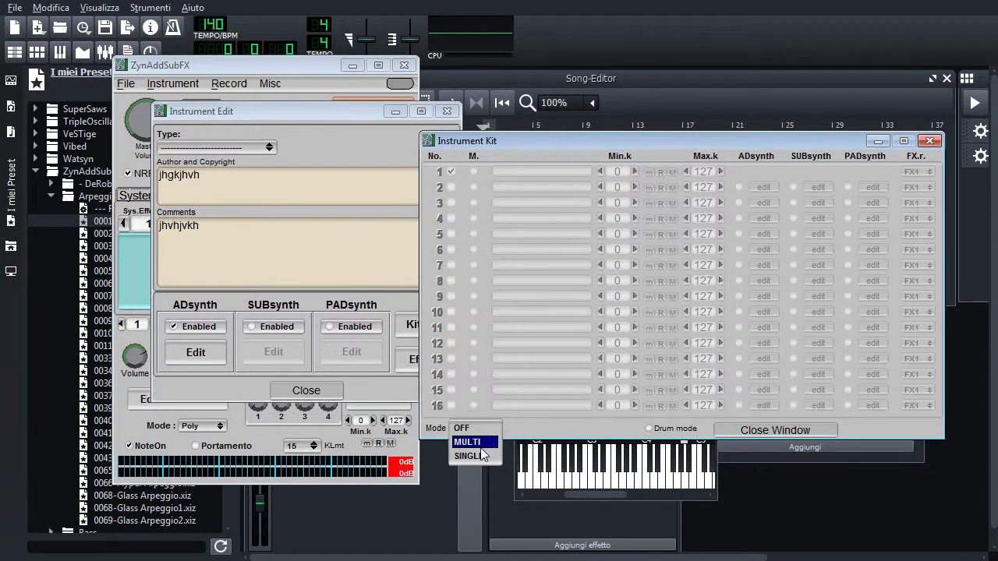
click(483, 444)
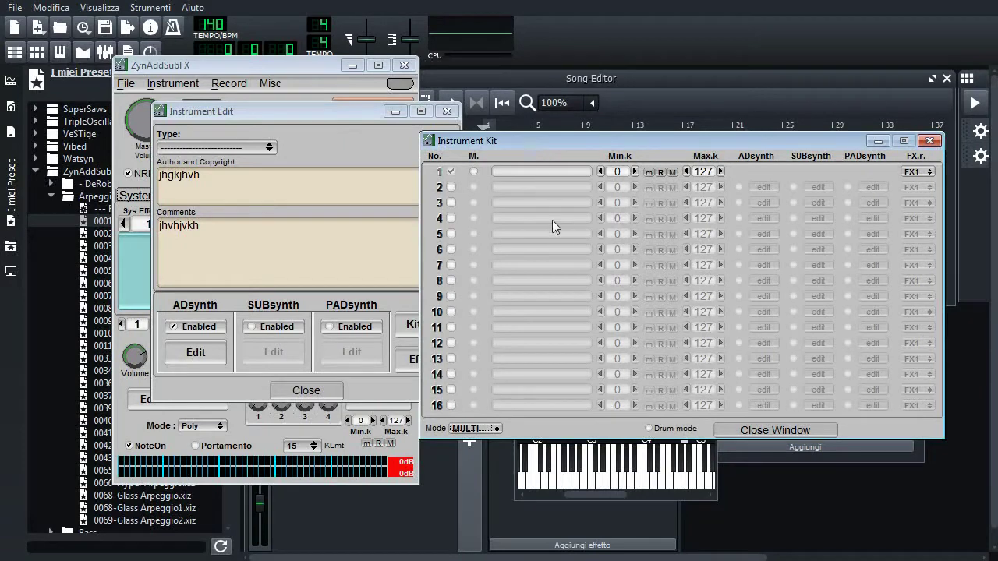
drag(558, 140, 446, 133)
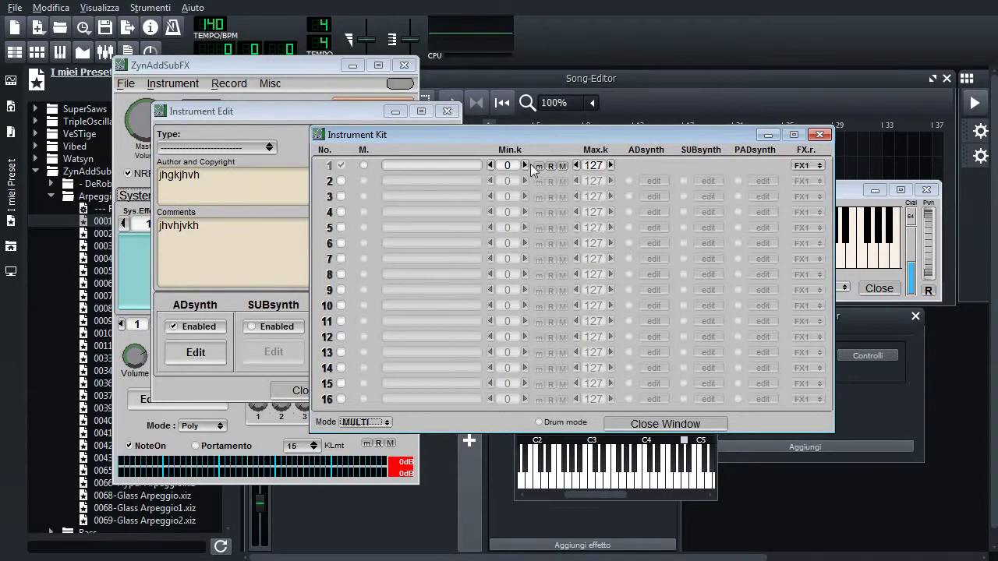
Step: Try enabling kit item 2, and switch it back off
click(341, 181)
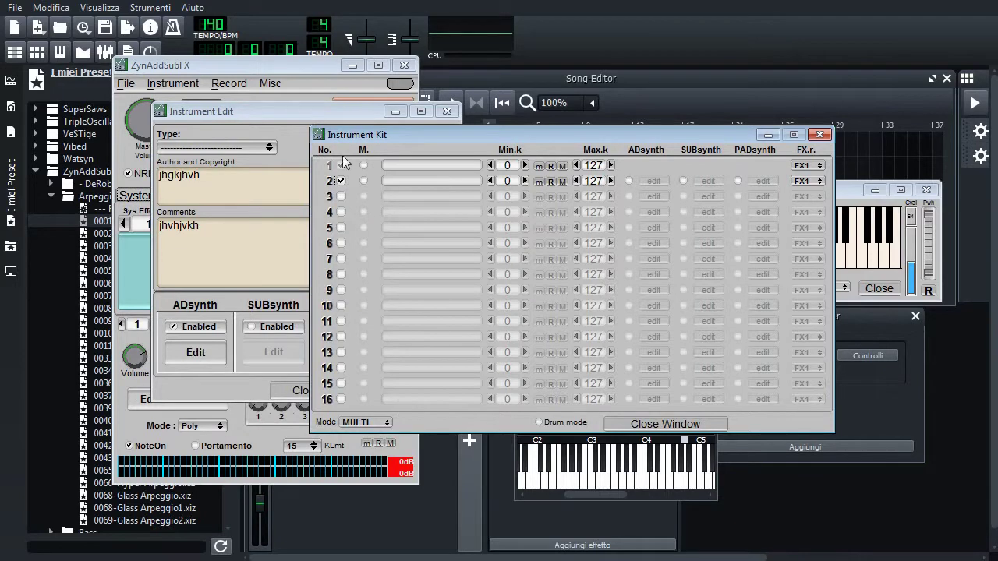
click(341, 180)
click(308, 184)
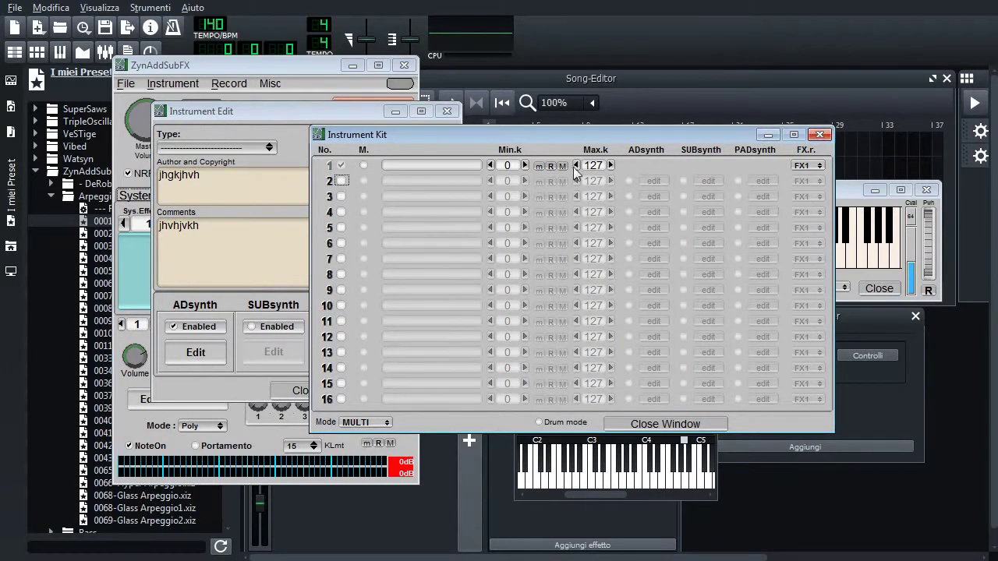
Step: Close the Instrument Kit window and reposition the Instrument Edit window over the main synthesizer
click(825, 131)
drag(354, 114, 321, 117)
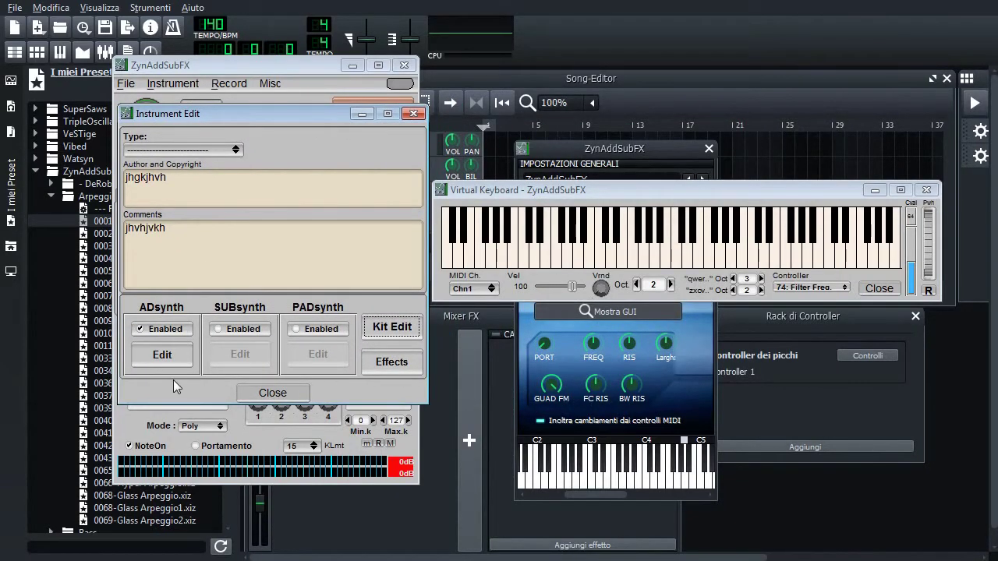
drag(265, 111, 277, 96)
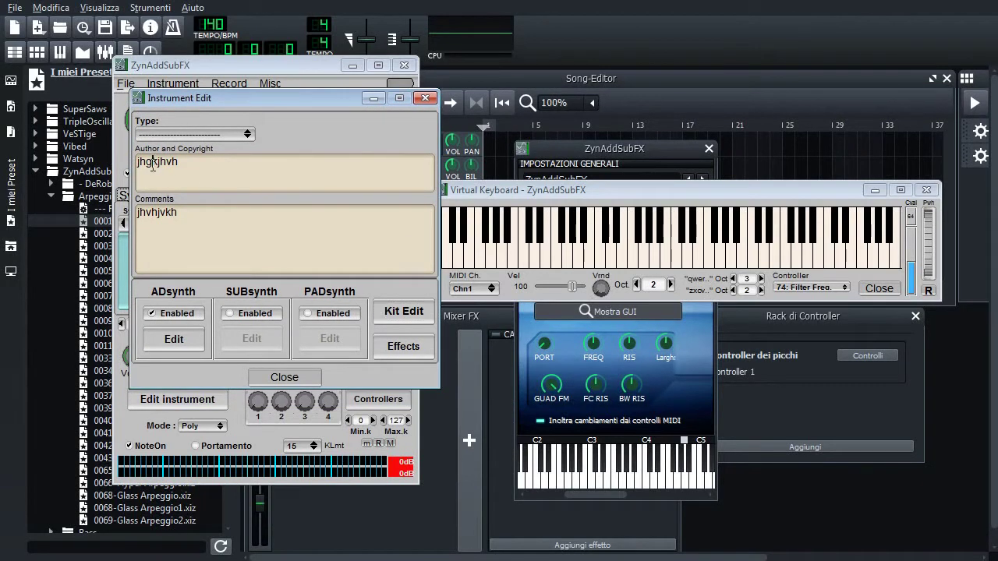
click(181, 212)
Step: Open the ADsynth global parameters and minimize the main ZynAddSubFX and Instrument Edit windows
click(173, 340)
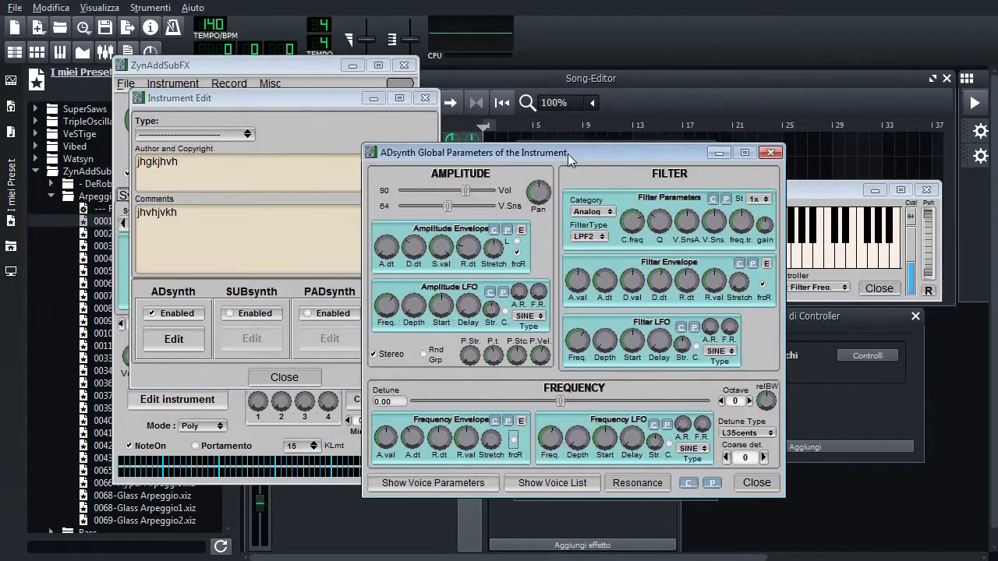
drag(568, 154, 375, 152)
drag(249, 64, 177, 63)
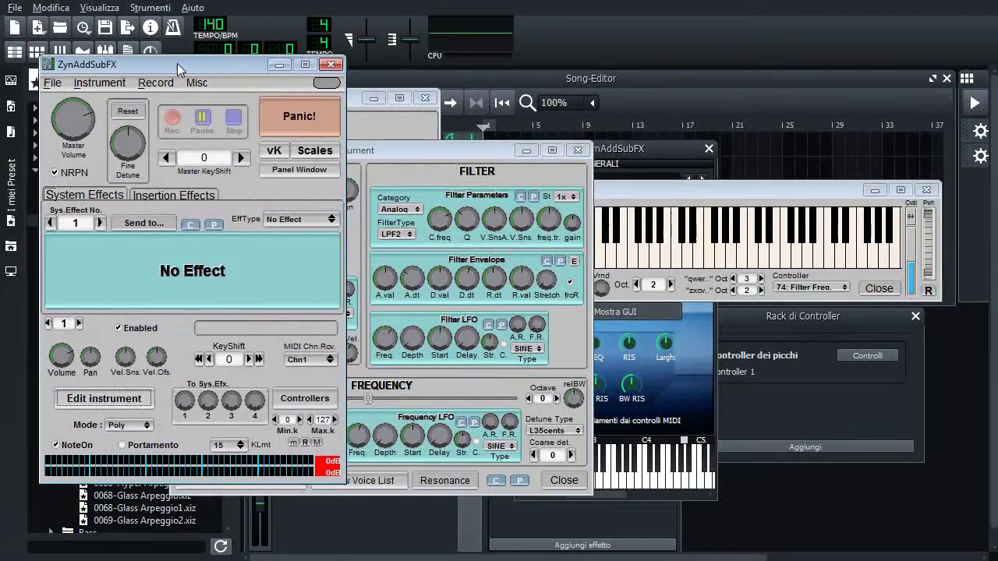
click(281, 64)
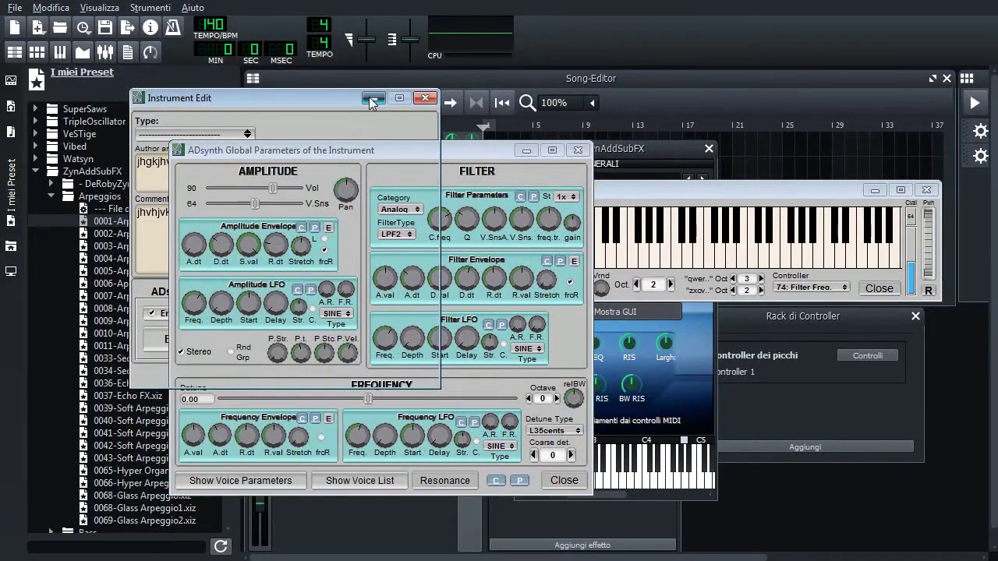
click(374, 98)
Step: Arrange the ADsynth Global Parameters window beside the Virtual Keyboard and play a test note on the keyboard
drag(397, 150, 276, 111)
drag(621, 201, 637, 120)
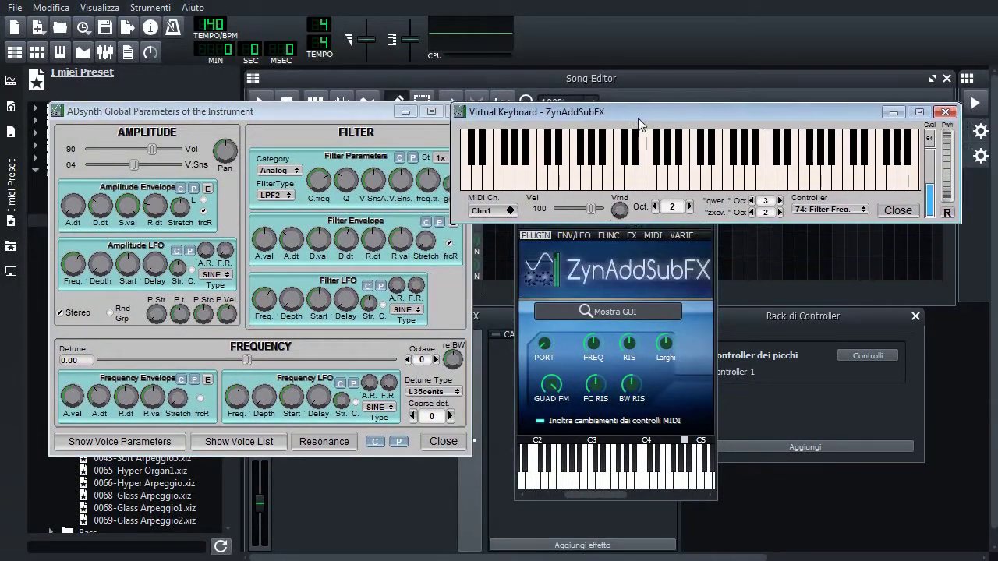
click(620, 175)
mouse_move(344, 110)
mouse_down()
mouse_move(343, 101)
mouse_move(351, 107)
mouse_up()
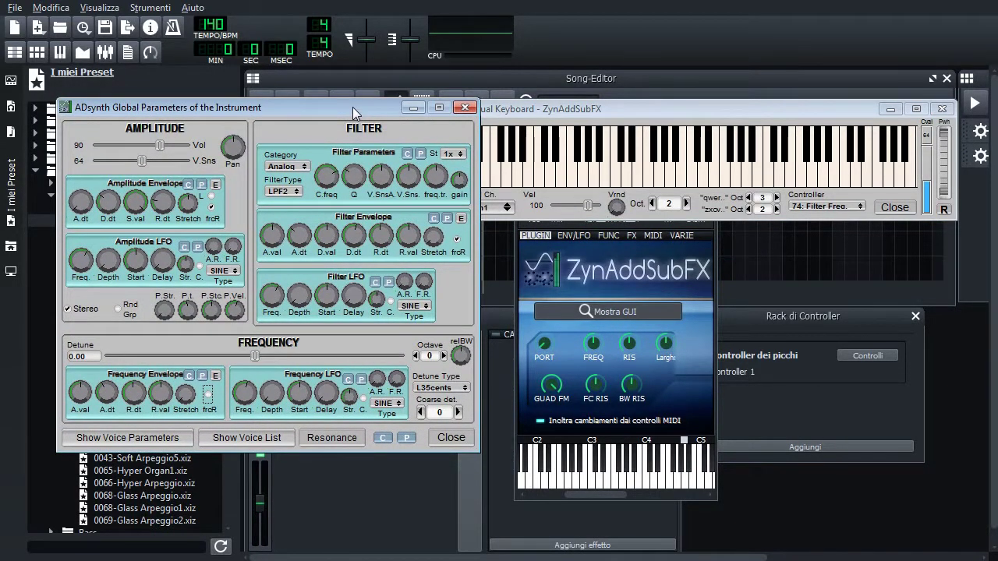
drag(353, 107, 353, 96)
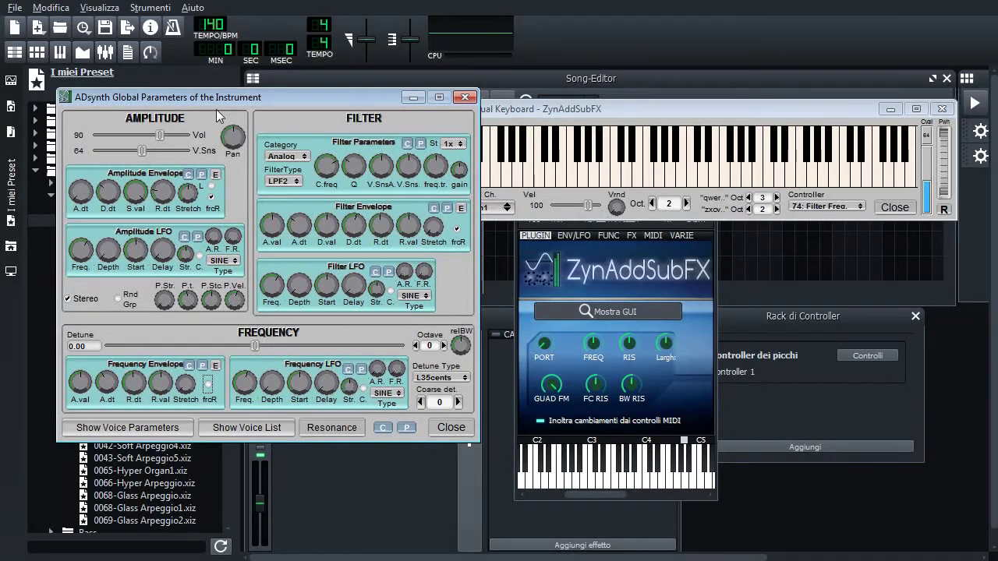
mouse_move(219, 99)
mouse_down()
mouse_move(245, 131)
mouse_move(216, 96)
mouse_up()
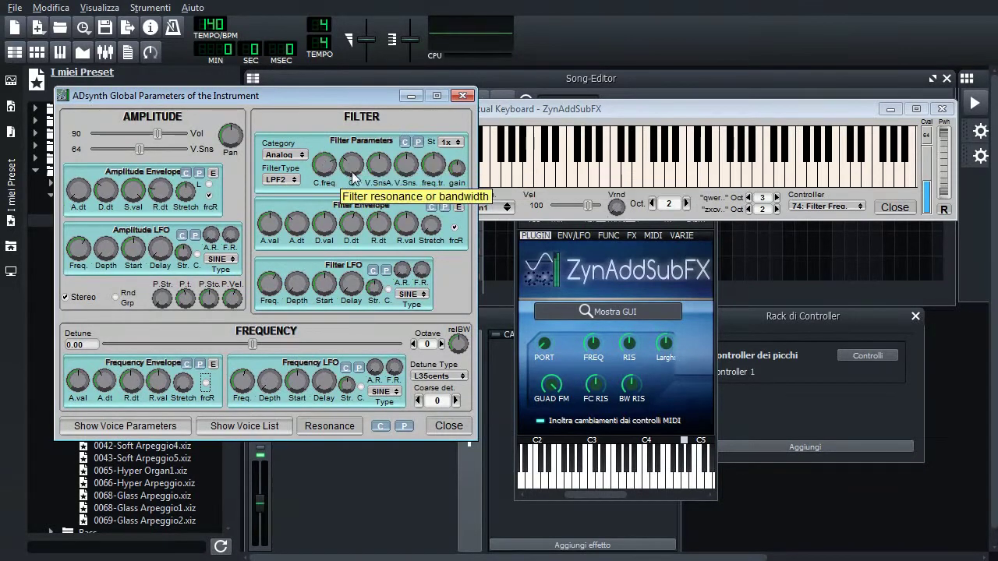
Step: Try the StVarF category for the ADsynth global filter, and set the category to Formant
click(285, 155)
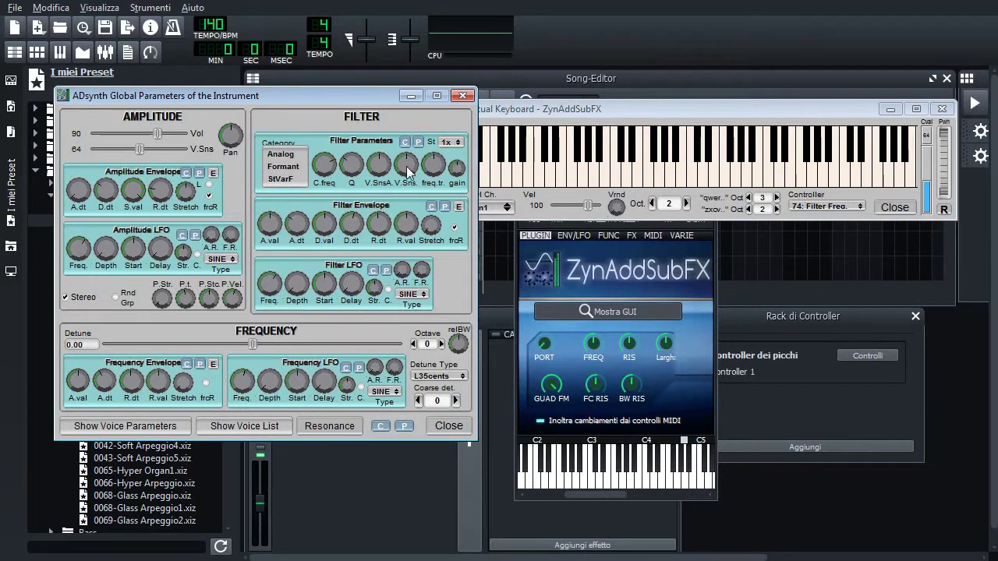
click(301, 180)
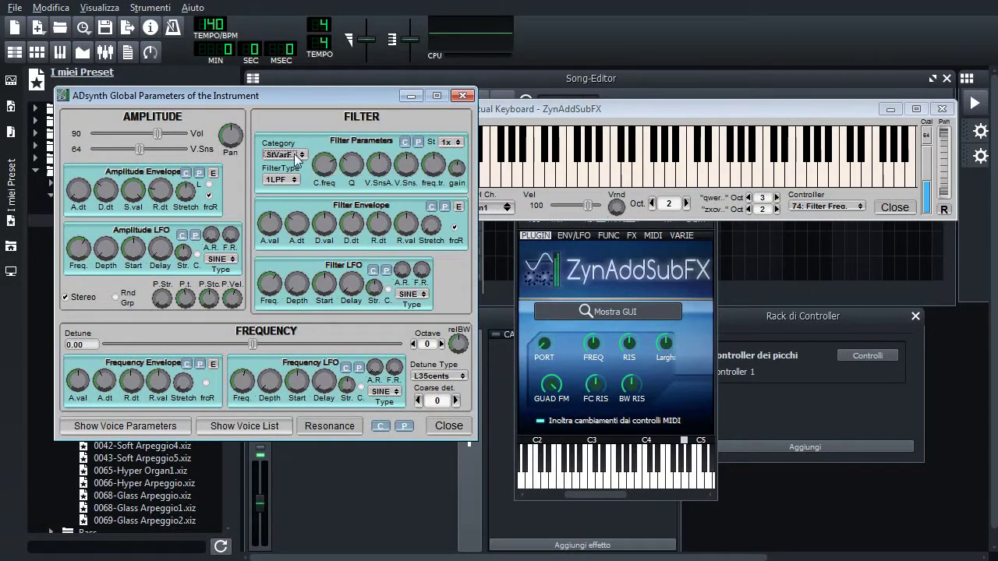
click(295, 156)
click(290, 154)
click(287, 156)
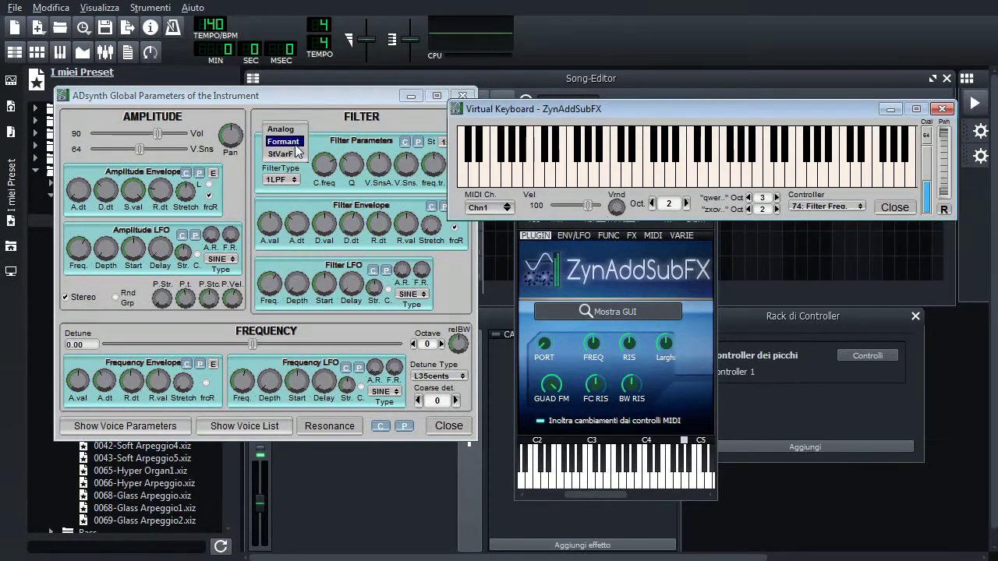
click(285, 145)
mouse_move(318, 100)
mouse_down()
mouse_move(305, 104)
mouse_move(317, 103)
mouse_up()
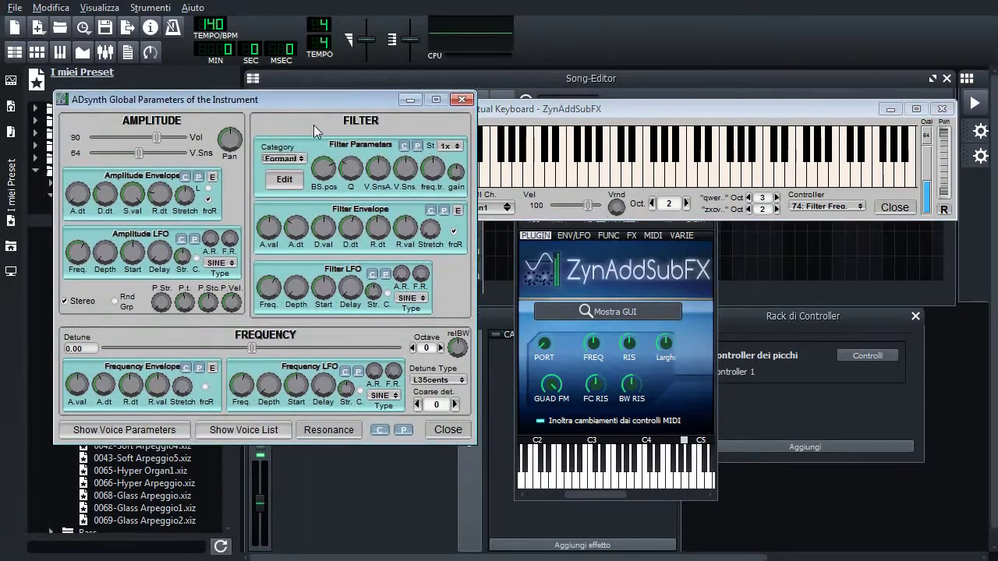
Step: Open the formant filter editor of the ADsynth global filter and set the number of formants to 4
click(286, 180)
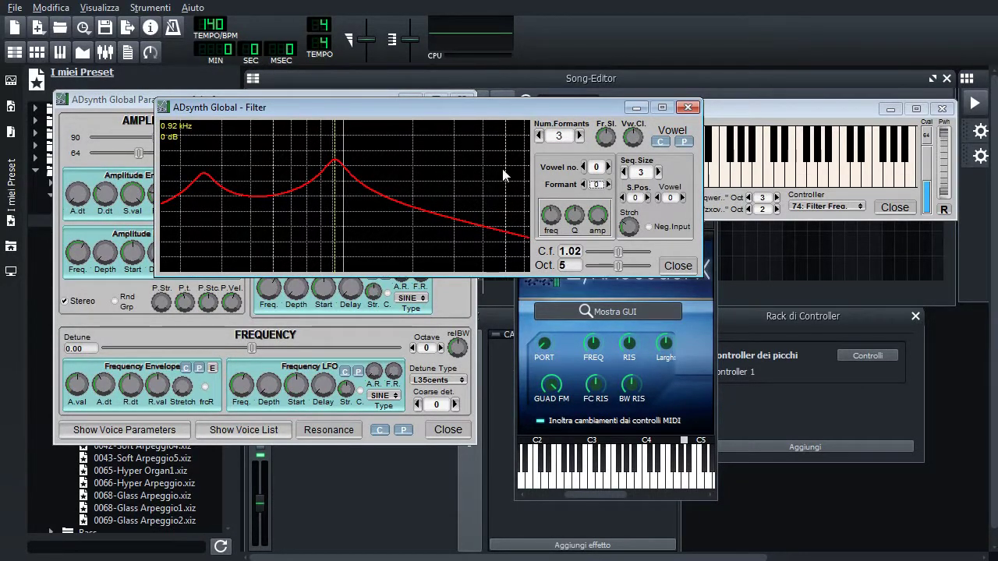
drag(479, 114, 510, 209)
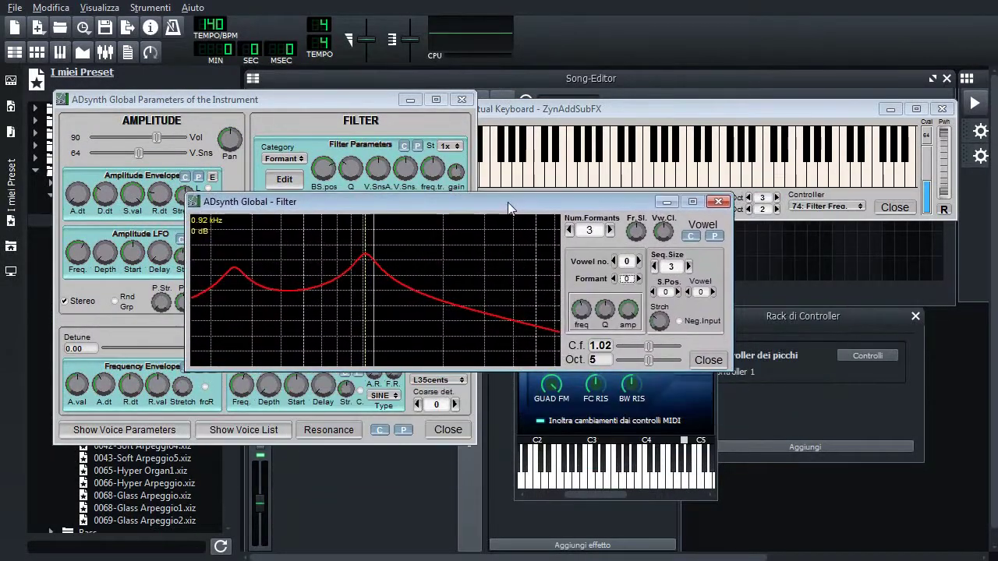
click(610, 231)
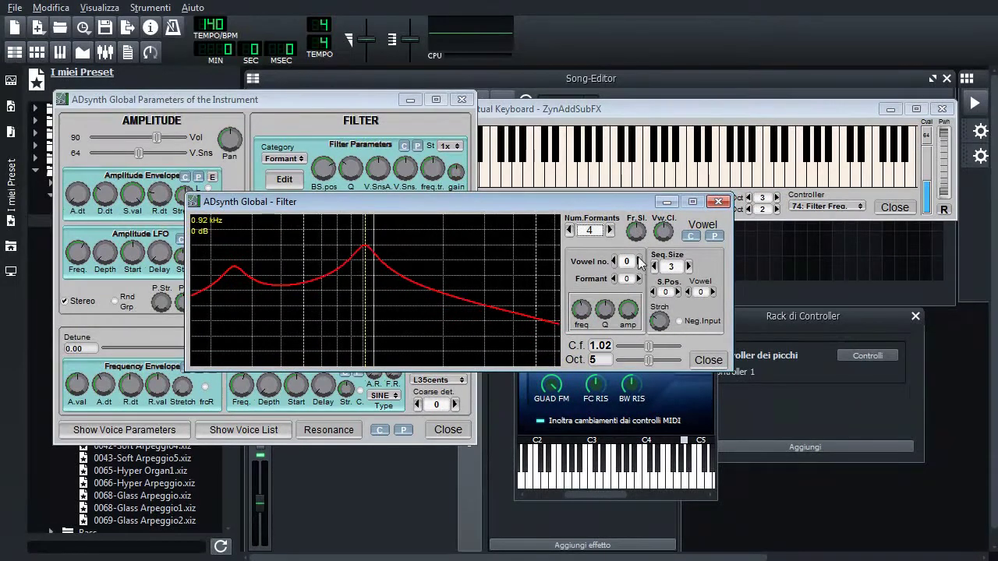
Step: Browse the filter's vowels and formants, ending on vowel 1 and formant 2, and close the formant filter editor
click(640, 262)
click(613, 279)
drag(450, 205, 435, 206)
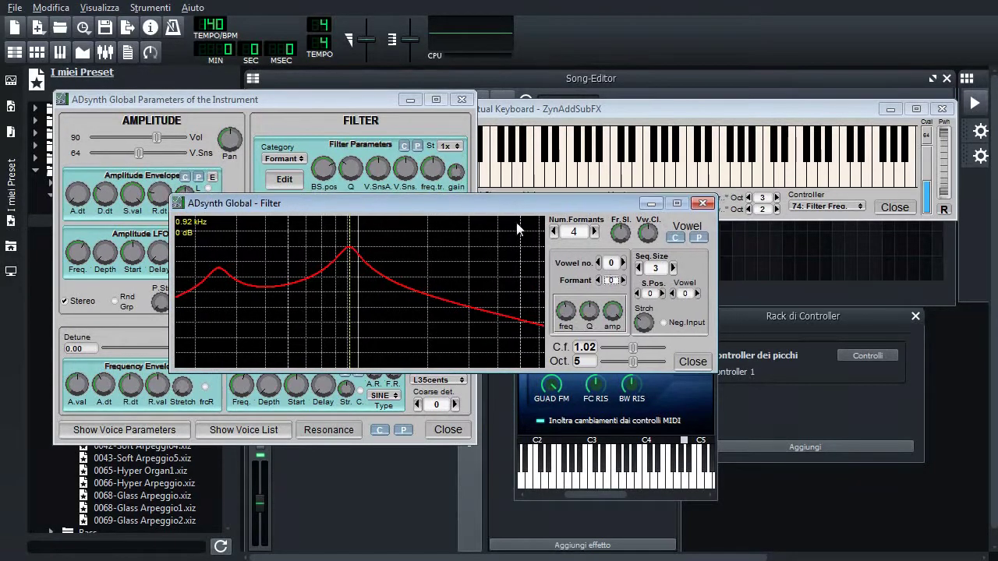
click(623, 263)
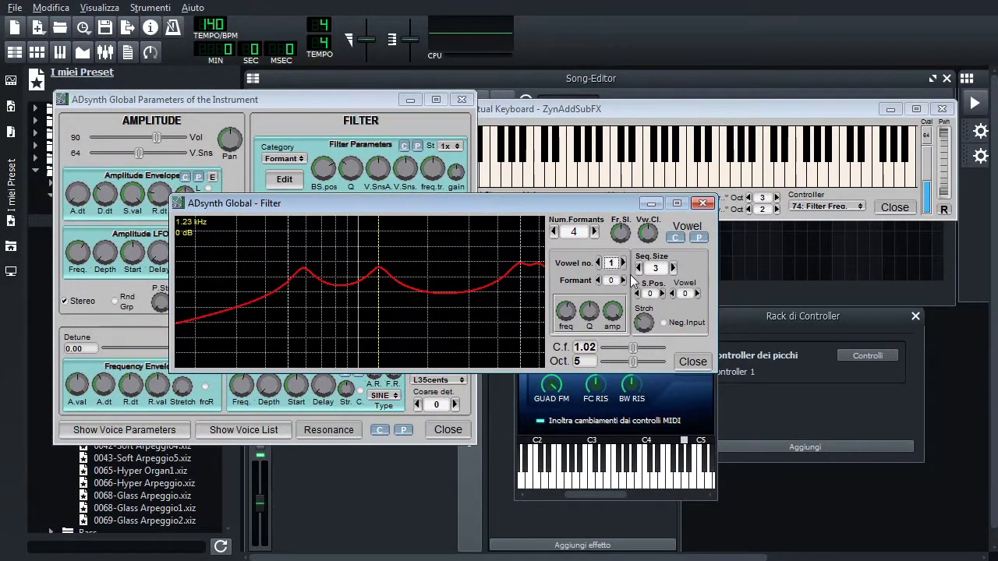
click(623, 281)
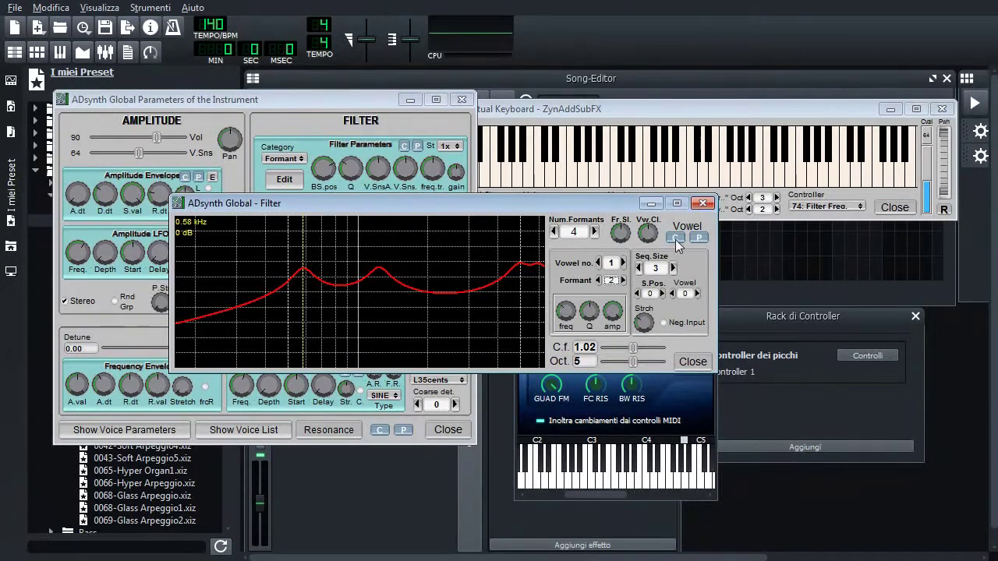
click(703, 203)
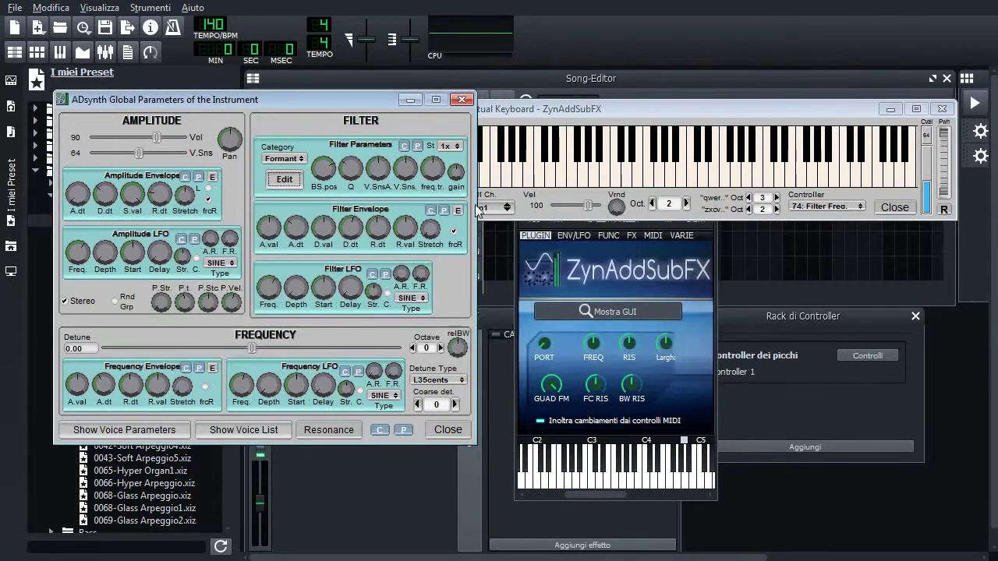
Step: Set the ADsynth global filter category back to Analog and shift the Global Parameters window slightly
click(284, 158)
click(283, 145)
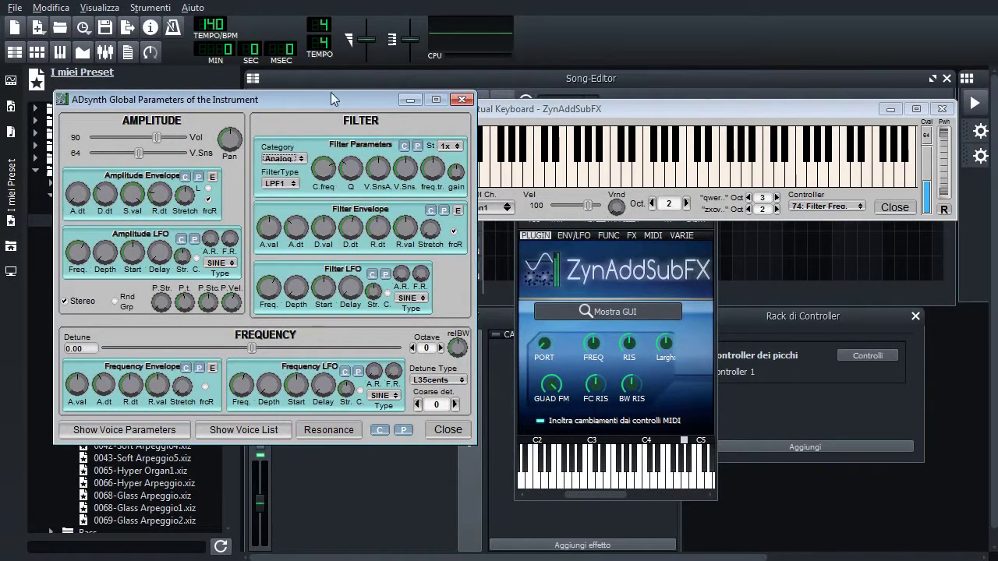
drag(331, 92, 335, 86)
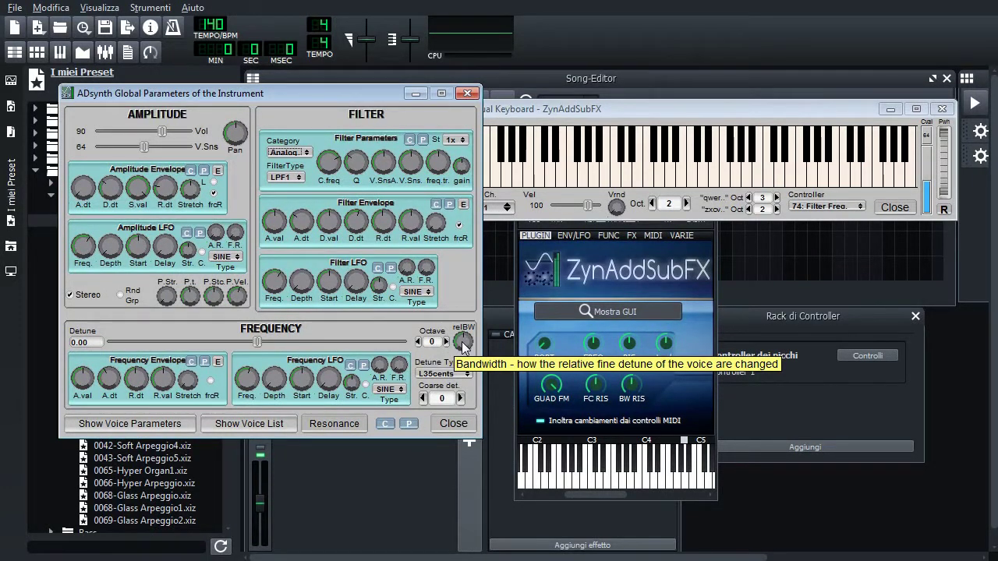
Step: Look through the global detune types without changing them, and try the frequency detune before returning it to 0.00
click(438, 373)
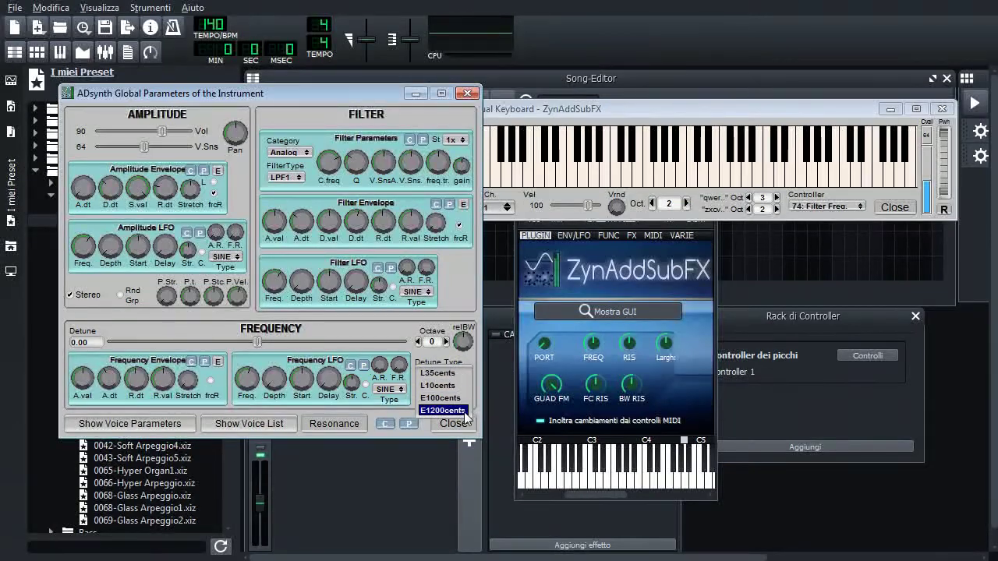
click(217, 330)
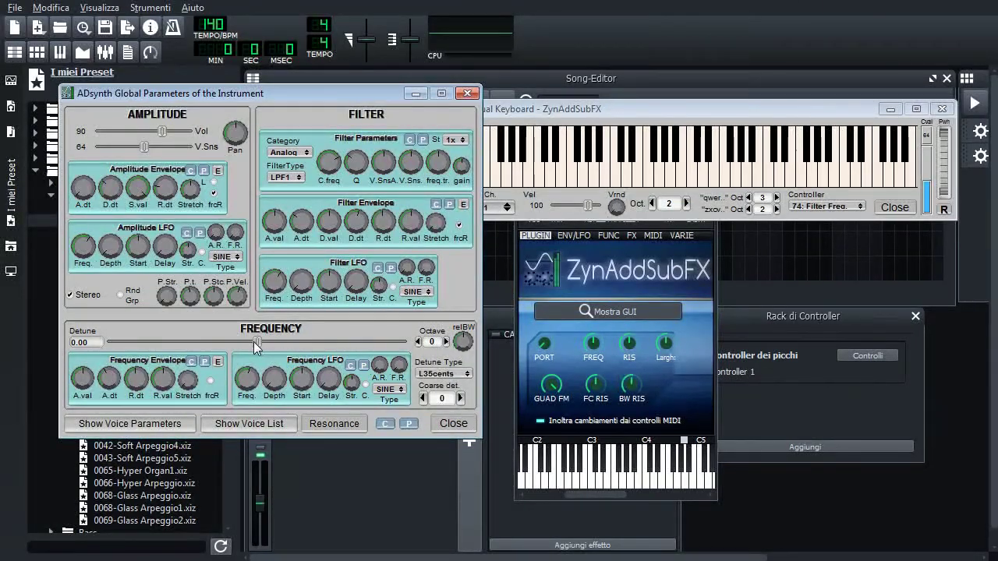
mouse_move(256, 342)
mouse_down()
mouse_move(270, 342)
mouse_move(251, 343)
mouse_up()
drag(257, 345, 264, 346)
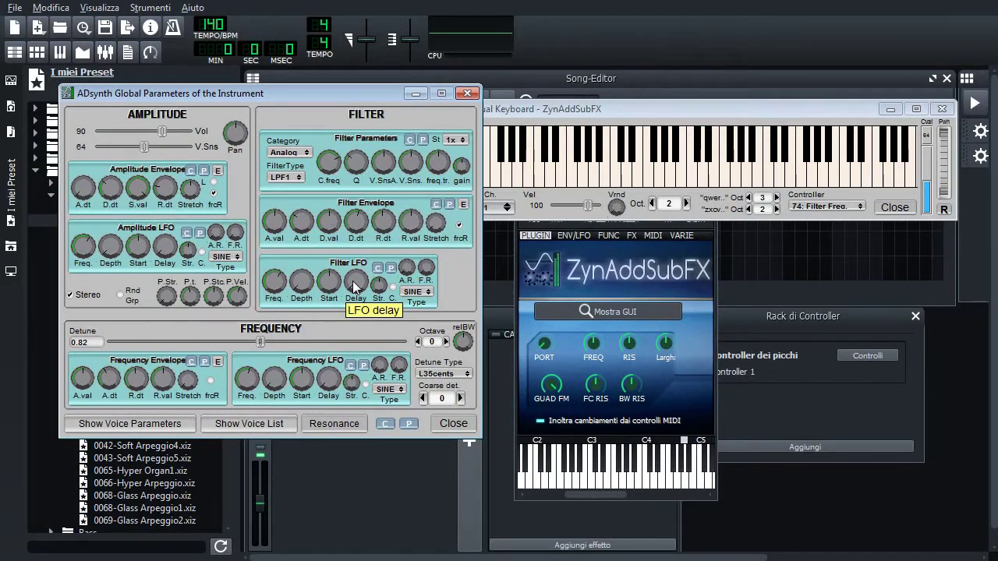
key(Left)
key(Left)
key(Left)
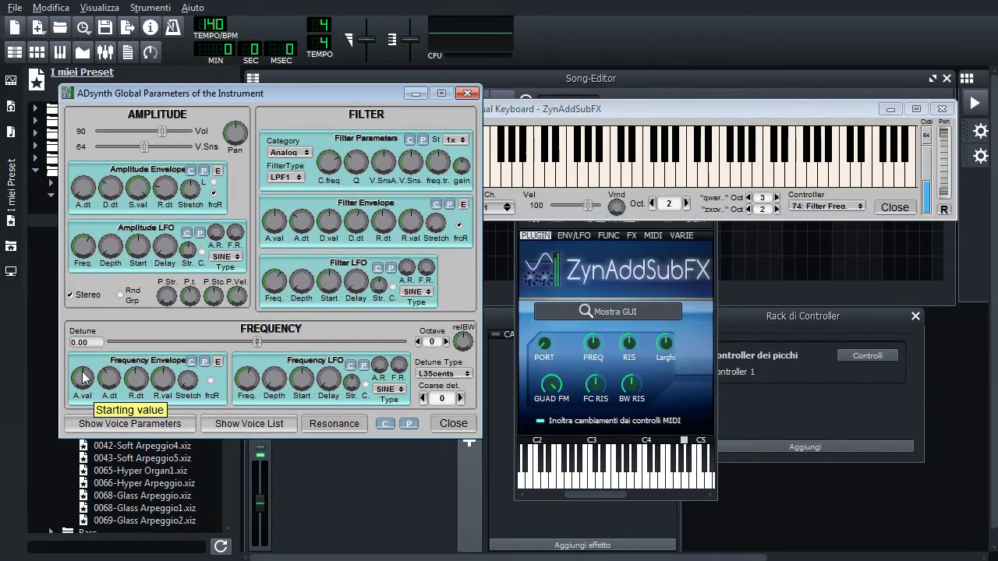
Step: Try a global amplitude volume of 100 while playing test notes across the range of the Virtual Keyboard
mouse_move(162, 131)
mouse_down()
mouse_move(189, 132)
mouse_move(168, 131)
mouse_up()
click(605, 181)
click(672, 180)
click(740, 179)
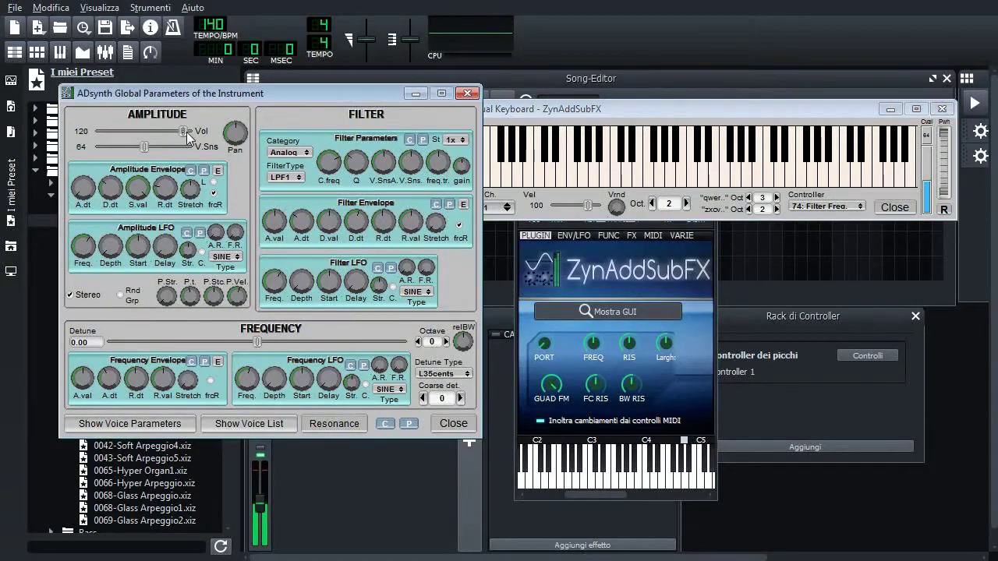
click(553, 182)
click(664, 183)
click(772, 182)
click(855, 182)
click(881, 183)
click(911, 182)
click(890, 182)
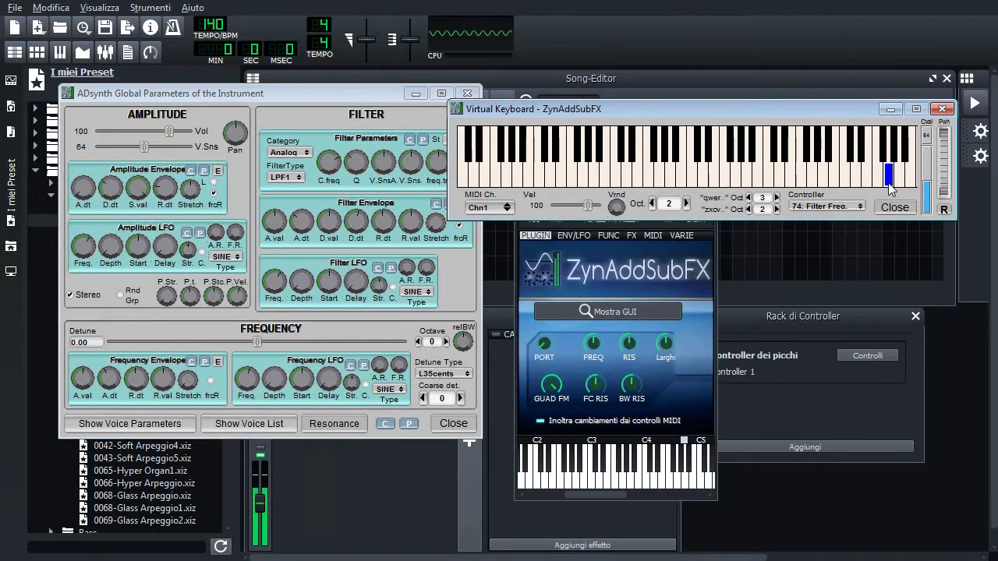
Step: Set the ADsynth global amplitude volume to 111 and play a test note on the Virtual Keyboard
click(172, 131)
drag(172, 130, 199, 130)
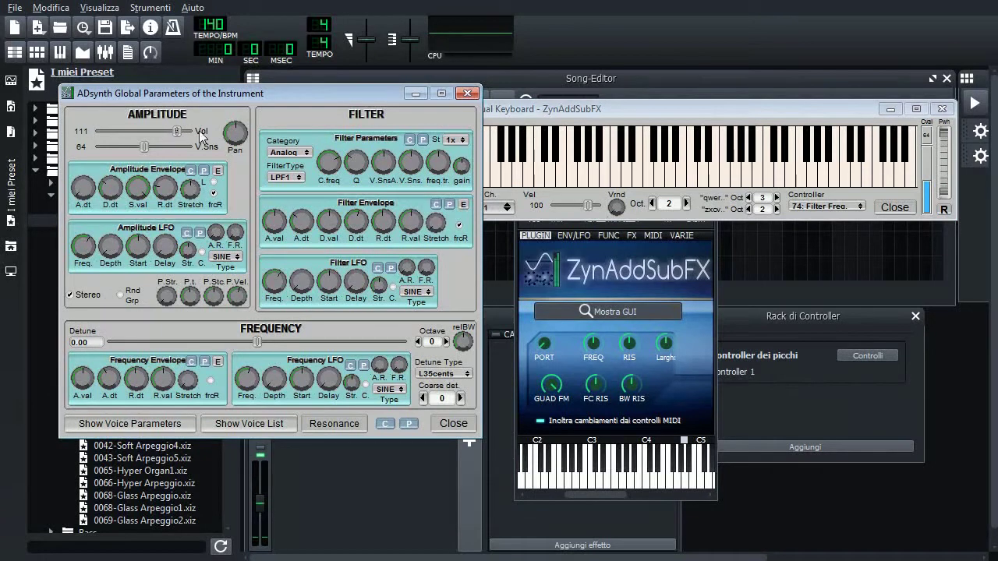
click(867, 181)
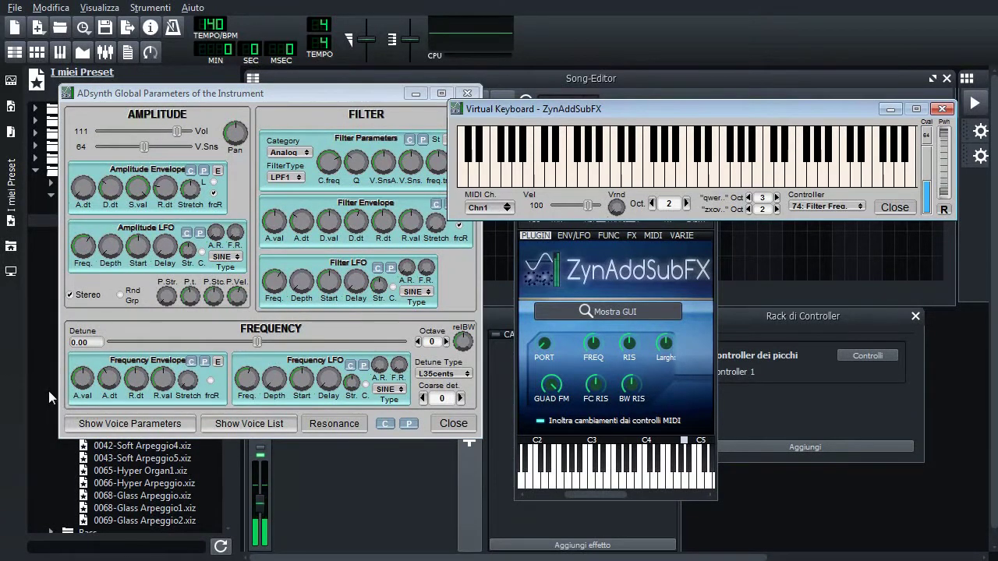
Step: Vary the starting value of the global frequency envelope, auditioning the changes with high notes on the Virtual Keyboard
click(90, 379)
click(866, 177)
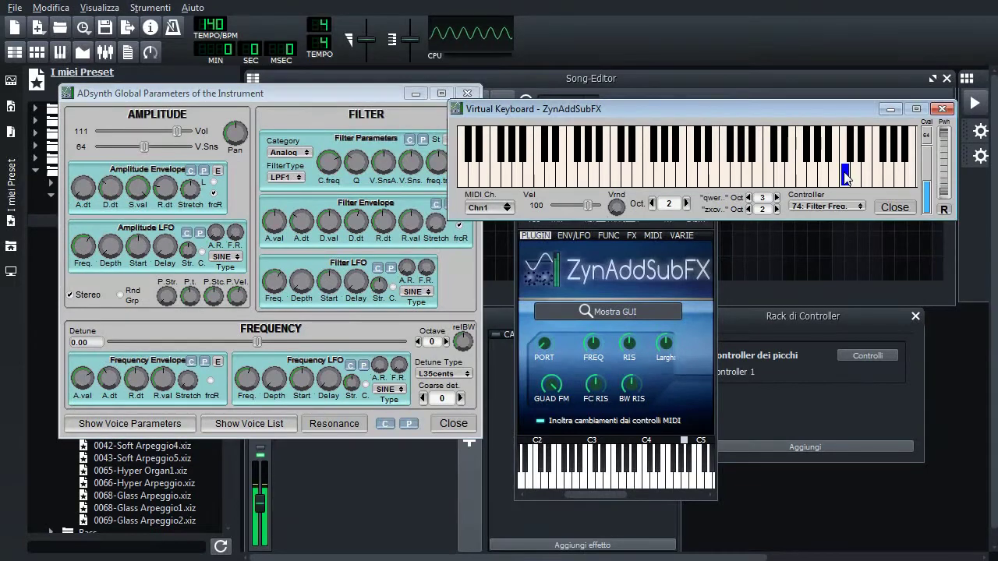
drag(865, 178, 879, 177)
click(72, 399)
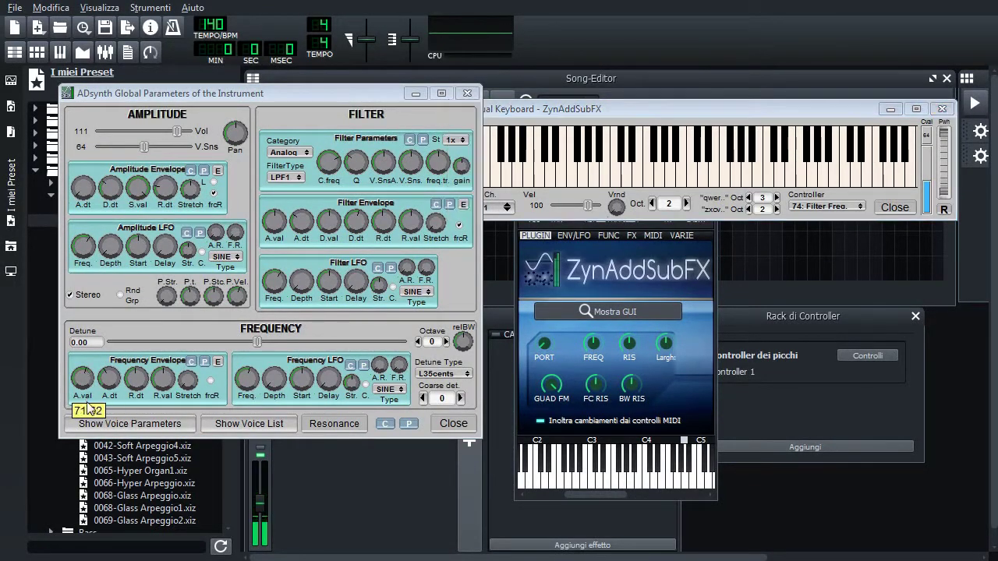
click(833, 177)
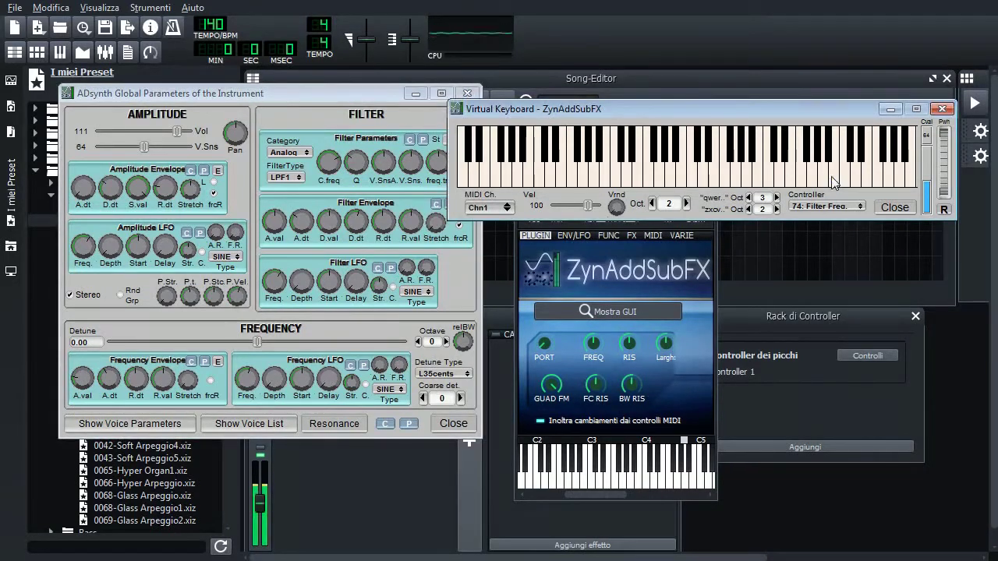
click(889, 178)
click(835, 178)
click(856, 178)
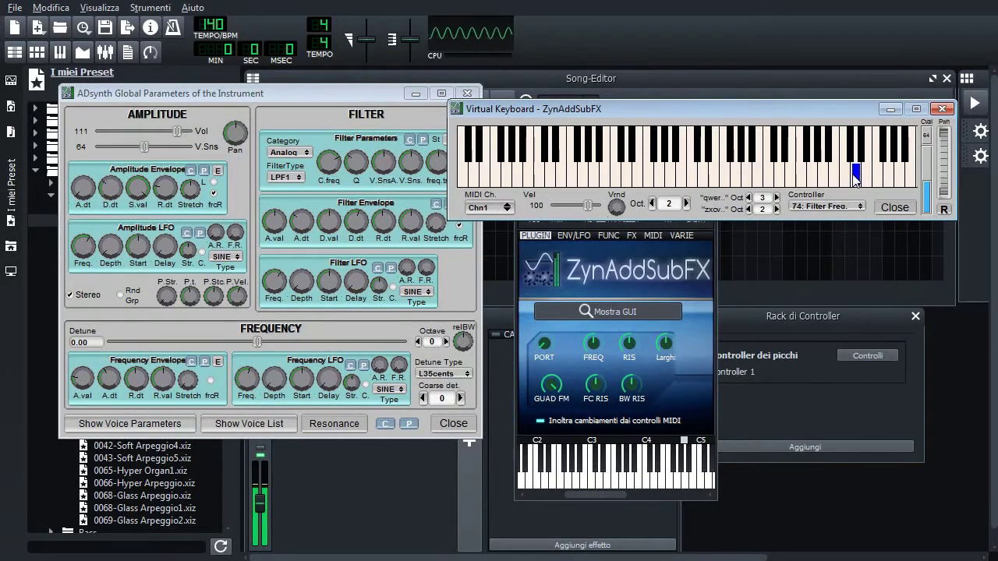
click(867, 178)
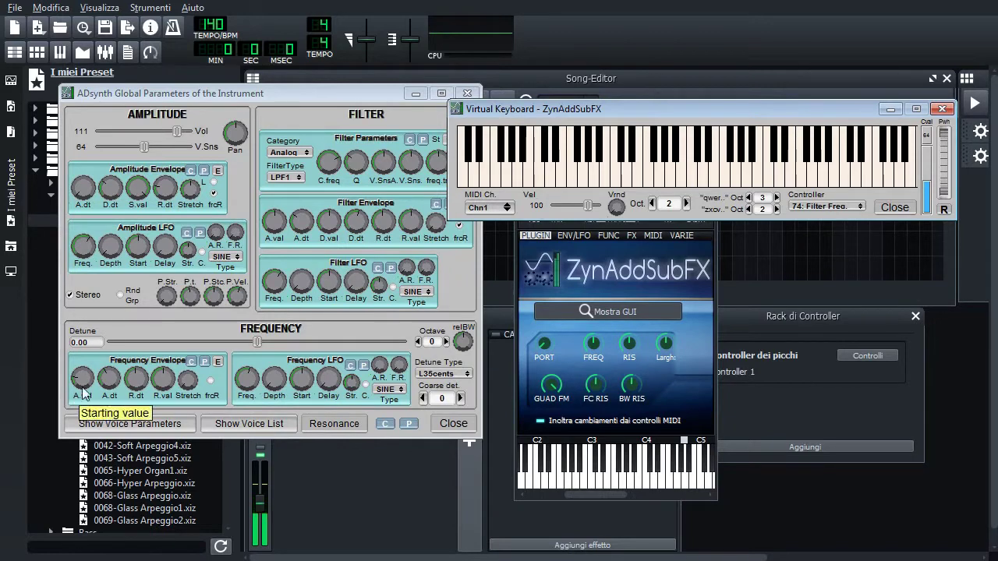
drag(86, 392, 84, 338)
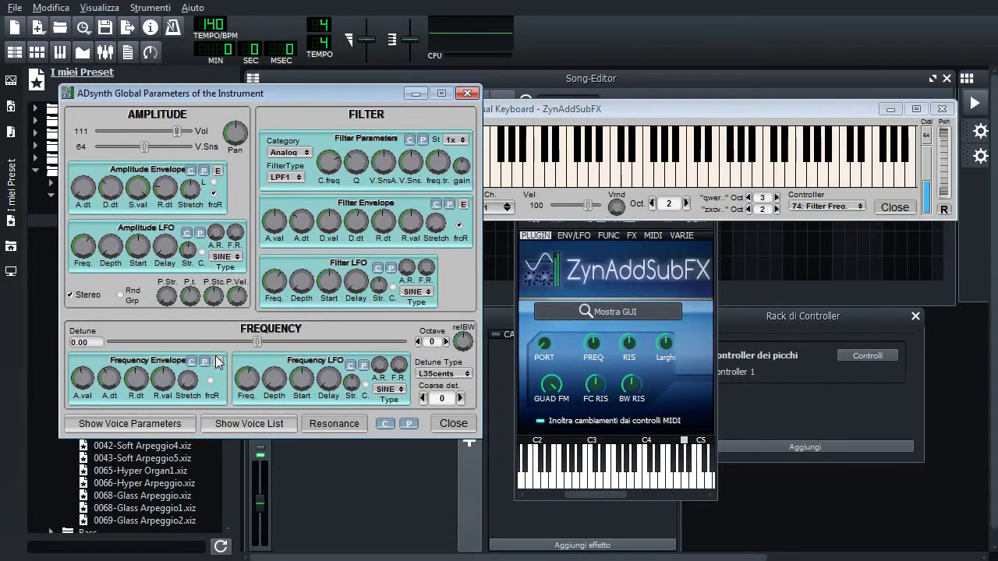
Step: View the global frequency envelope's graph in its own editor window and close it
click(218, 367)
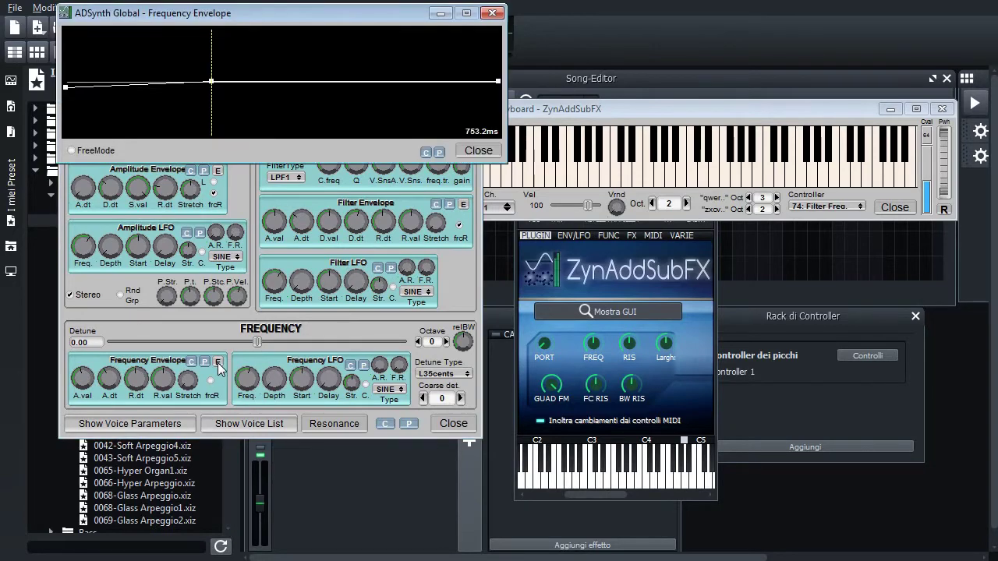
drag(217, 19, 297, 264)
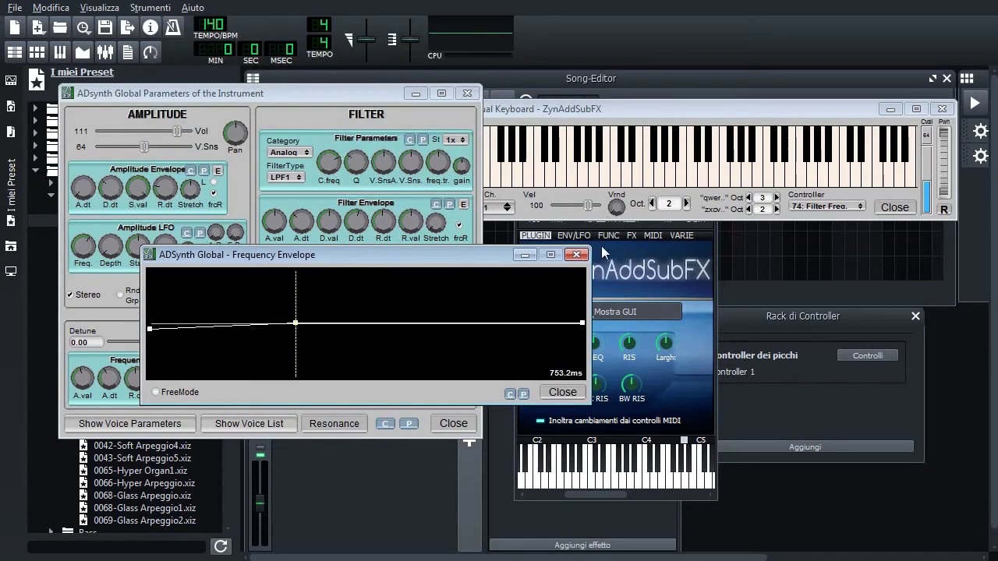
click(576, 255)
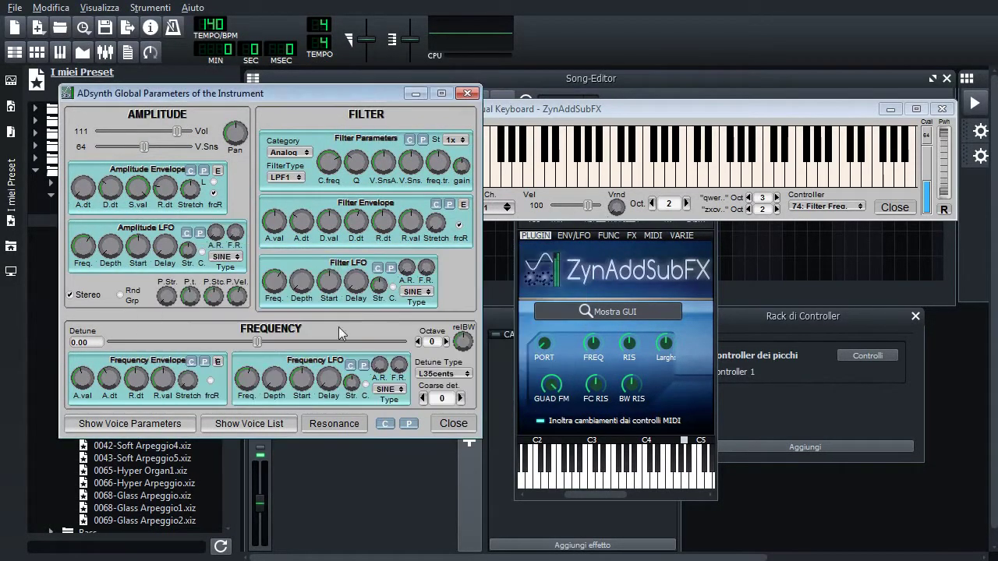
click(85, 380)
Step: Move the Global Parameters window down, view the instrument's Resonance editor, and close it
drag(330, 93, 344, 141)
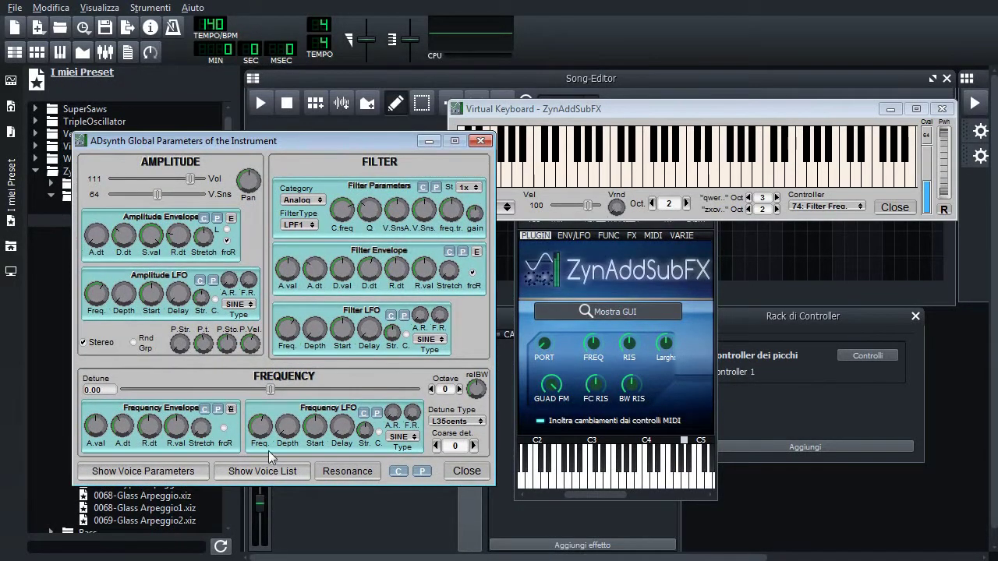
click(335, 470)
drag(331, 34, 462, 125)
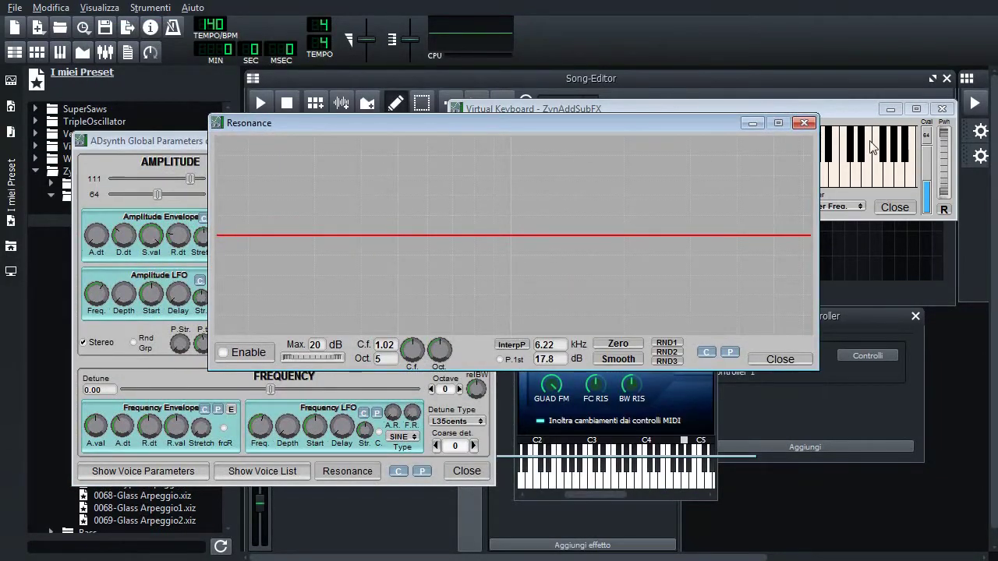
drag(647, 126, 630, 149)
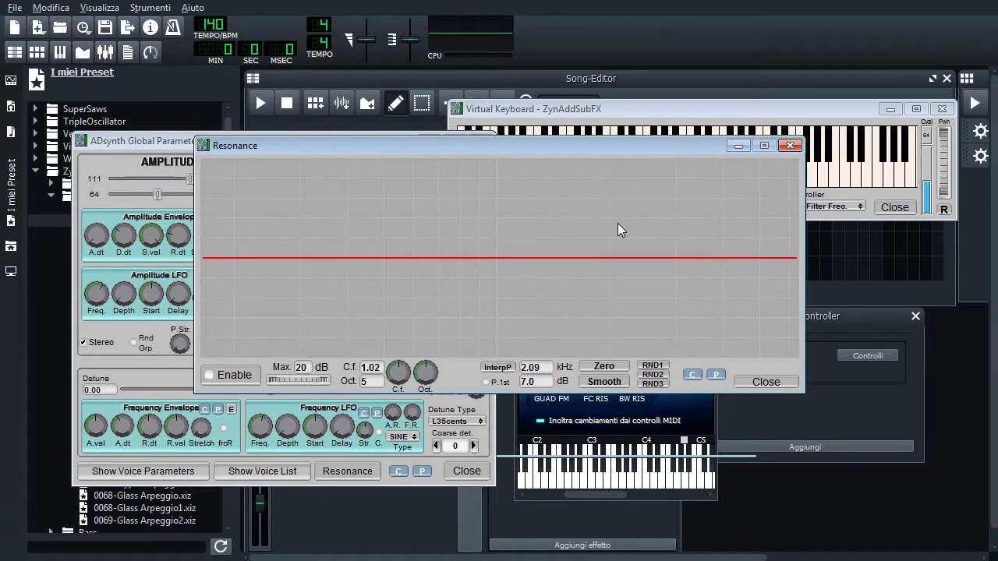
click(790, 145)
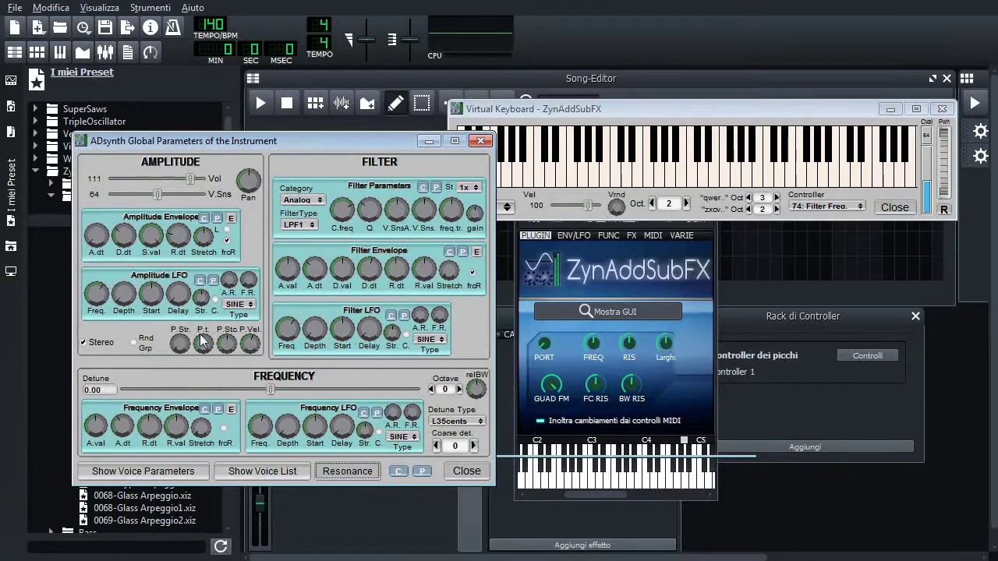
Step: View the ADsynth voices list, try enabling and disabling voice 2, and close the list
click(298, 475)
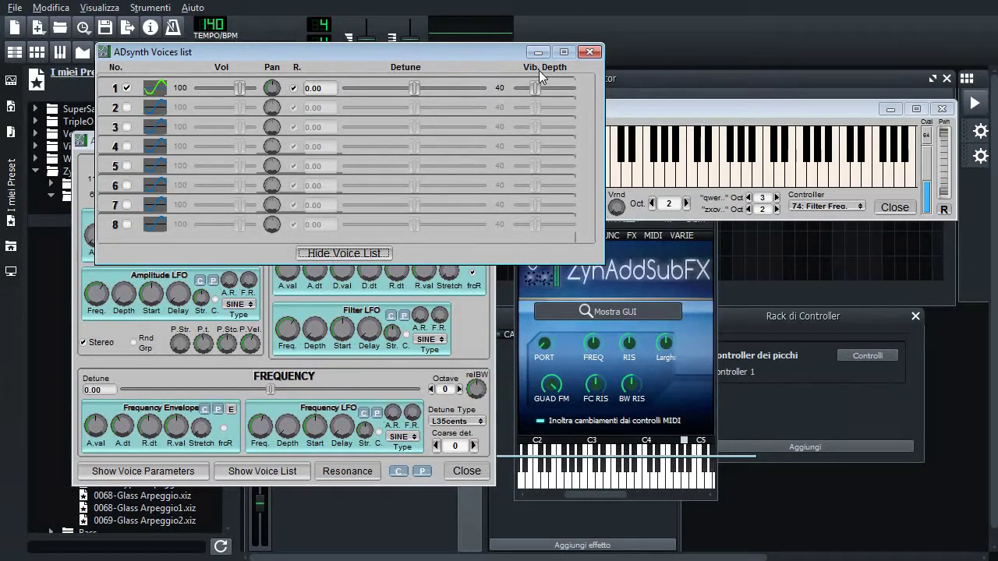
click(589, 52)
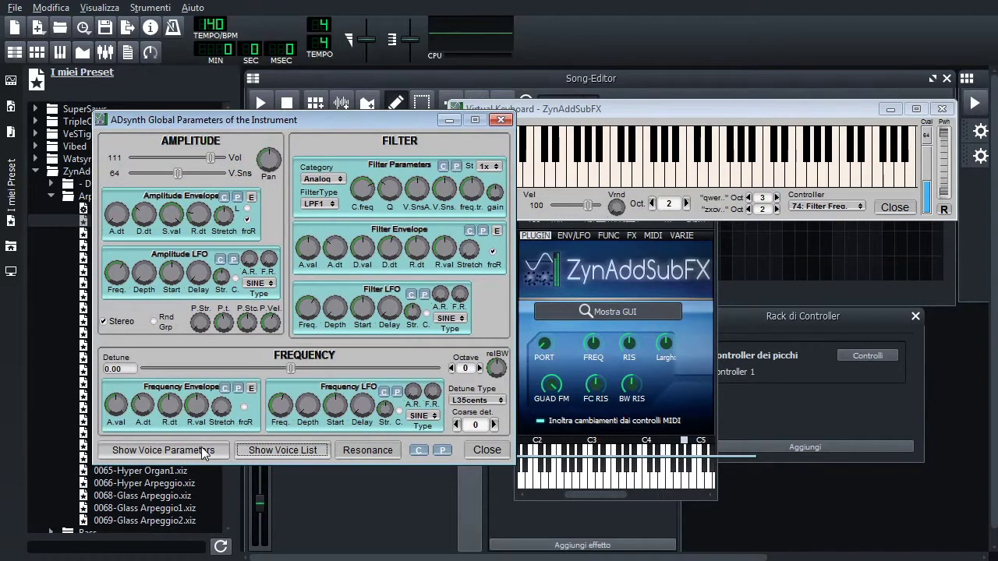
click(282, 450)
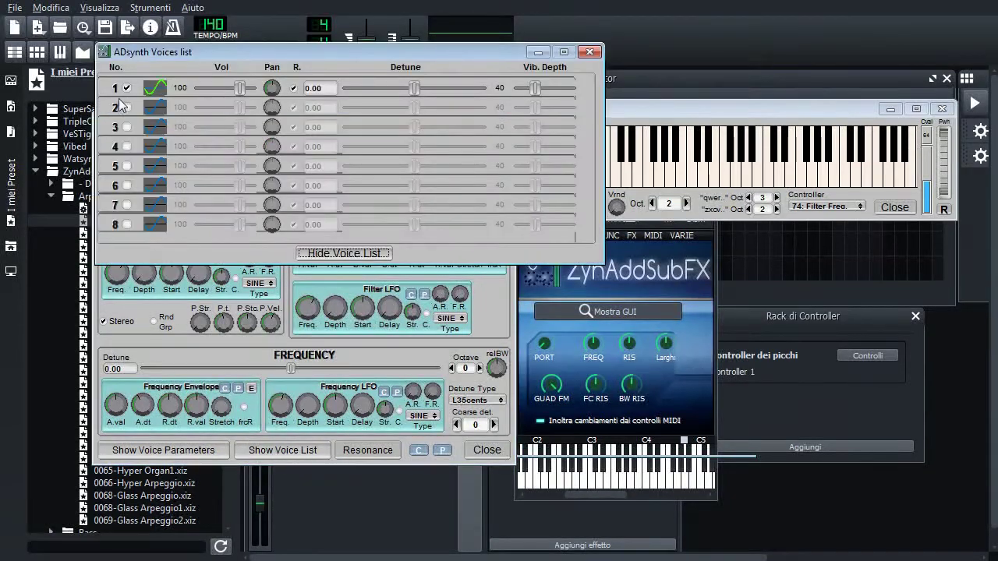
click(126, 108)
click(126, 108)
click(126, 107)
click(126, 108)
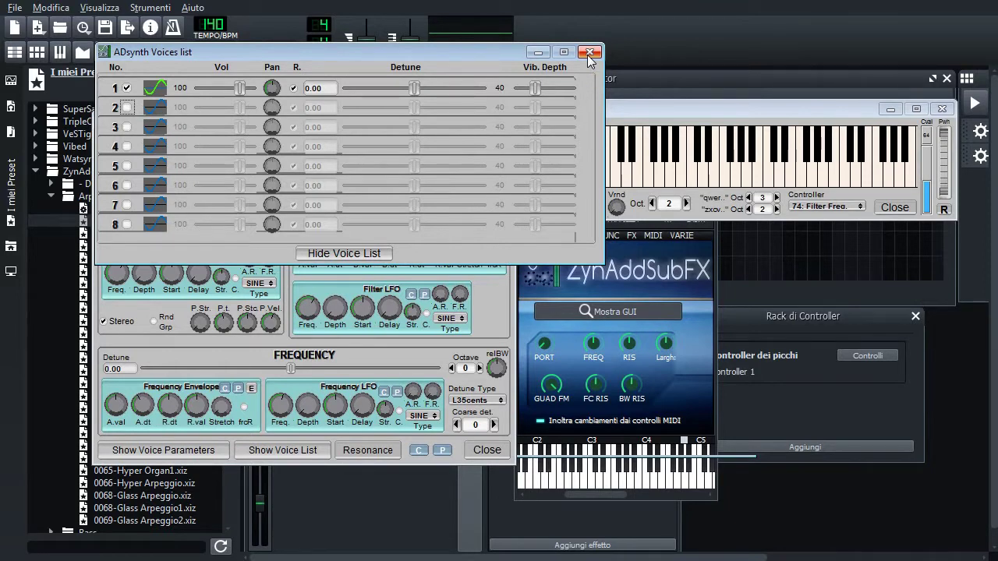
click(589, 53)
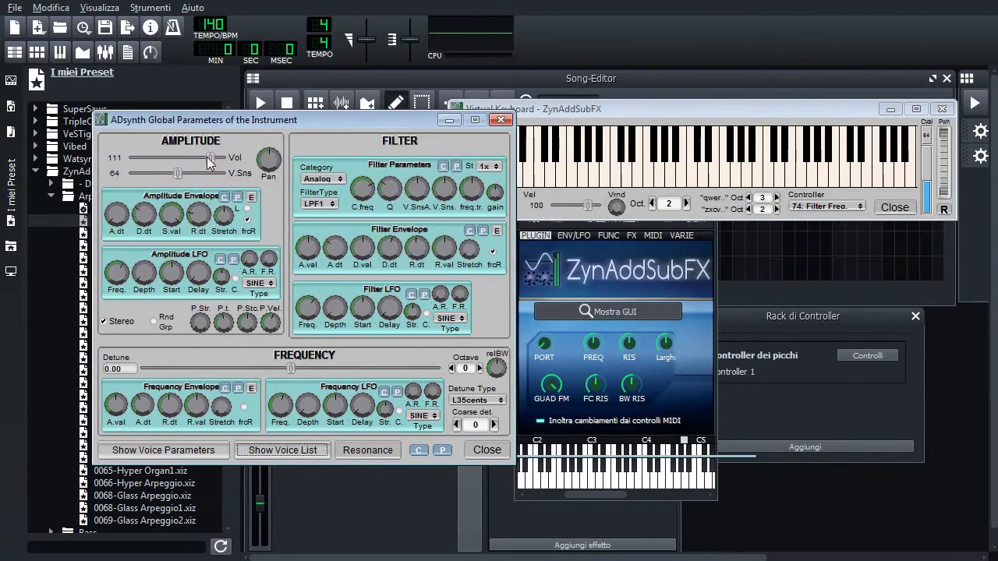
Step: Open the ADsynth Voice Parameters window and reposition it so that all of it is in view
click(140, 450)
drag(431, 72, 426, 29)
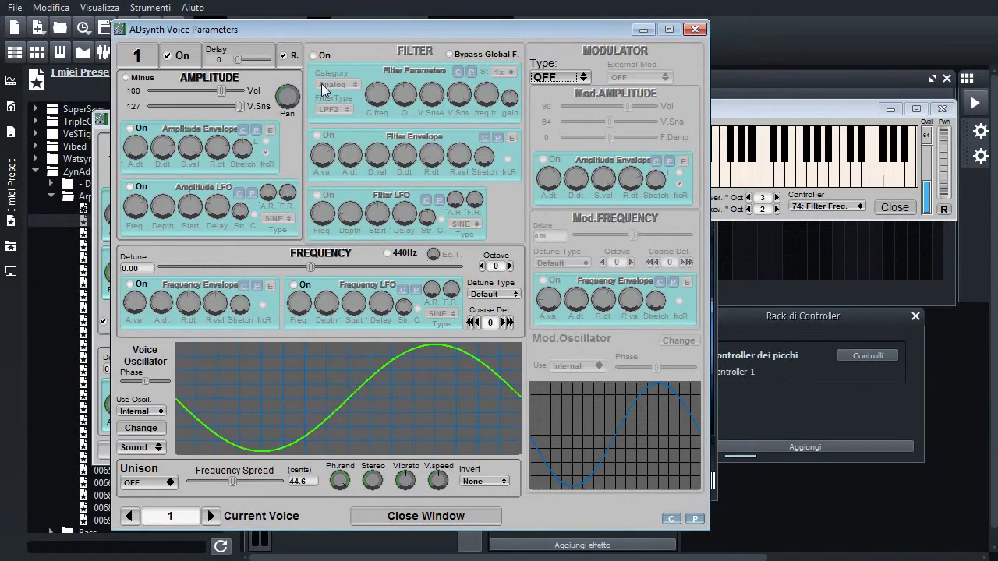
drag(312, 30, 337, 32)
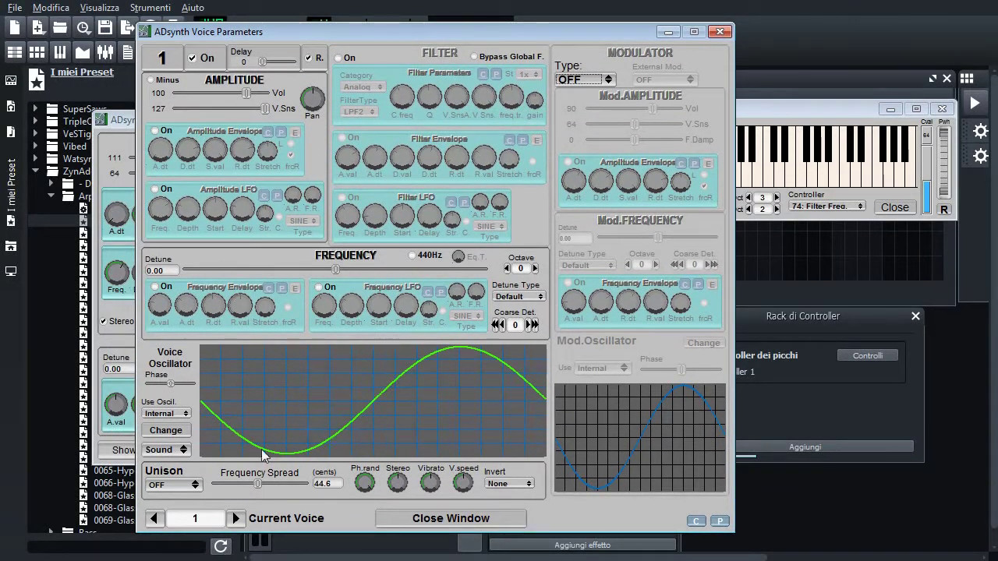
Step: Browse the ADsynth voices from 1 up to 6 and return to voice 1
click(235, 518)
click(235, 518)
click(235, 519)
click(235, 519)
click(235, 519)
click(153, 519)
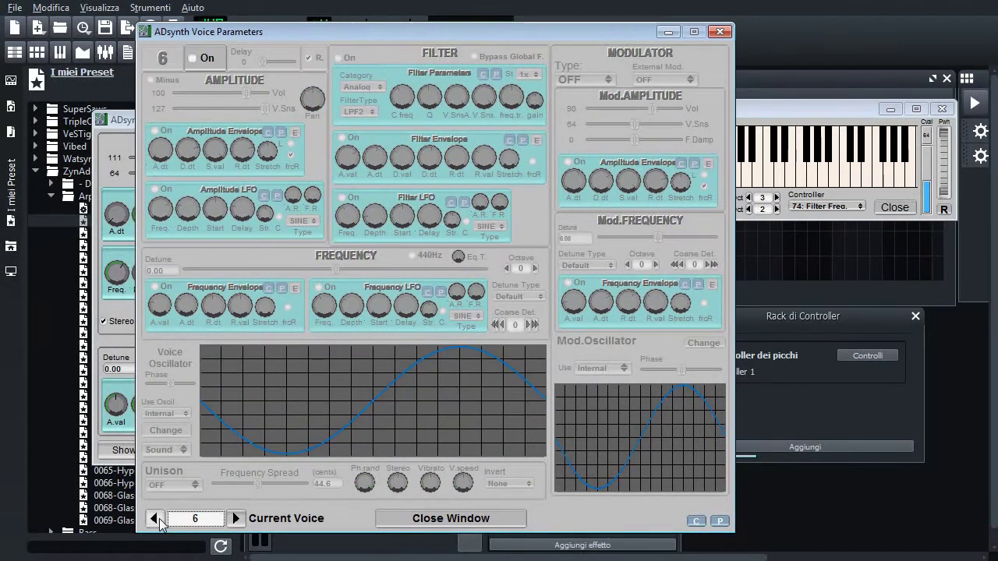
click(154, 519)
click(154, 519)
click(153, 518)
click(155, 519)
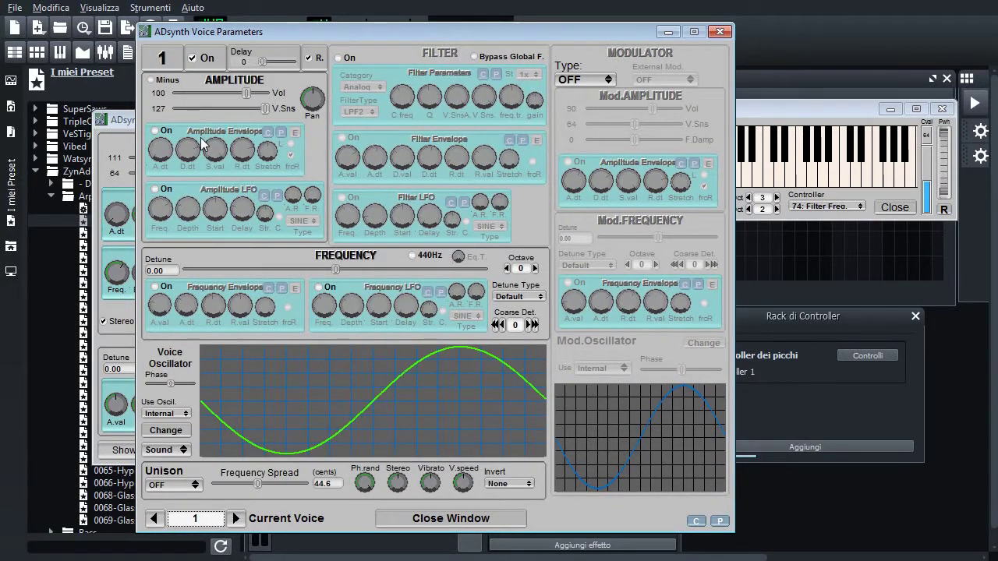
Step: Try voice 1's amplitude envelope switch and the 440Hz option with octave -1, restoring the envelope, octave 0 and 440Hz off
click(154, 131)
click(154, 131)
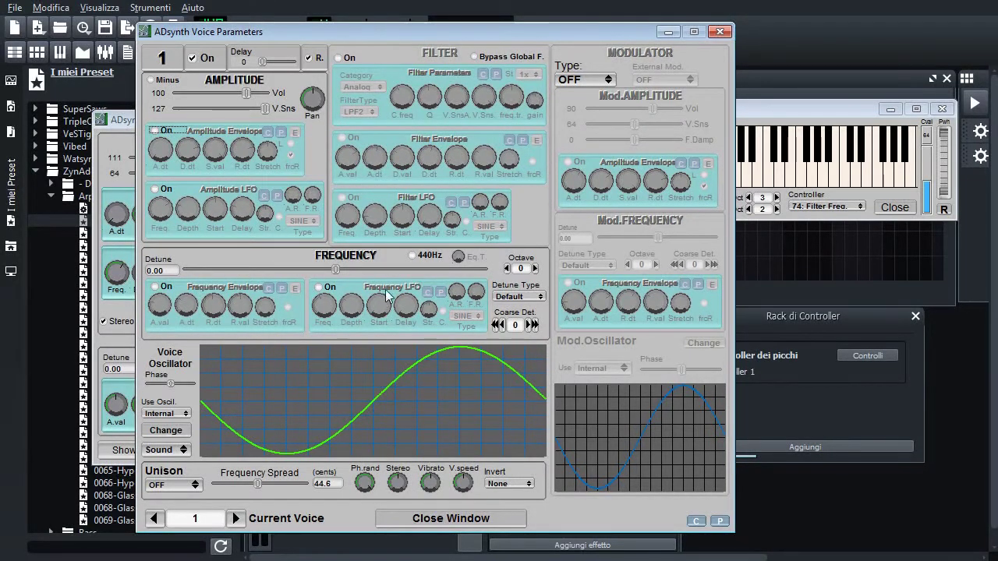
click(428, 258)
click(511, 269)
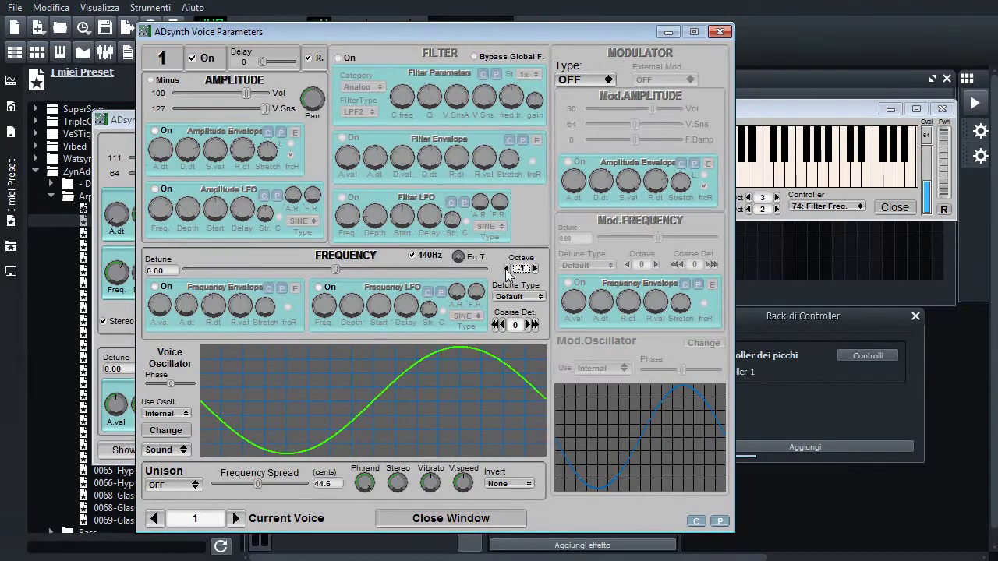
click(535, 268)
click(411, 256)
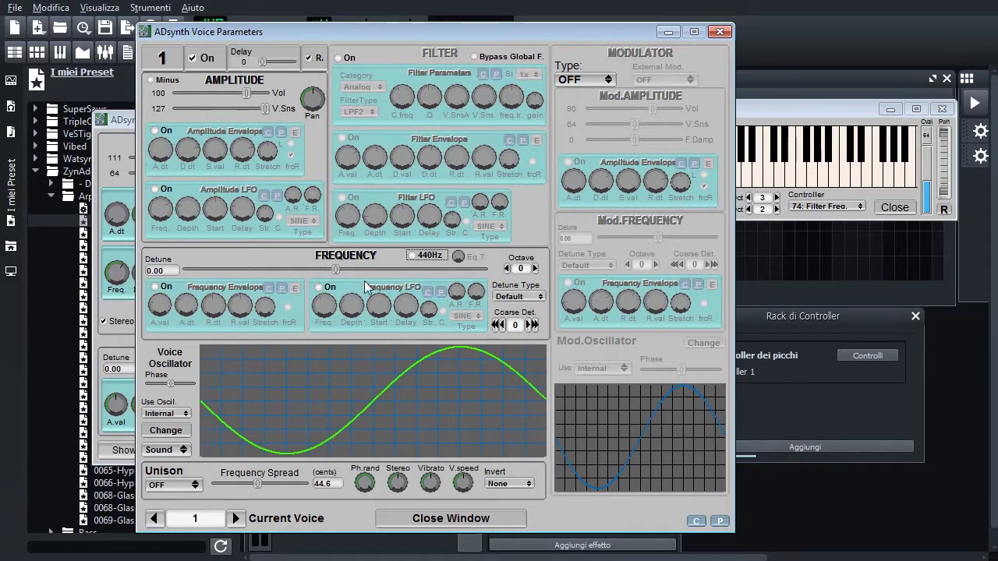
Step: Reposition the Voice Parameters window and check voice 1's oscillator source and its Sound and NOISE type options, keeping Internal and Sound
drag(335, 31, 431, 50)
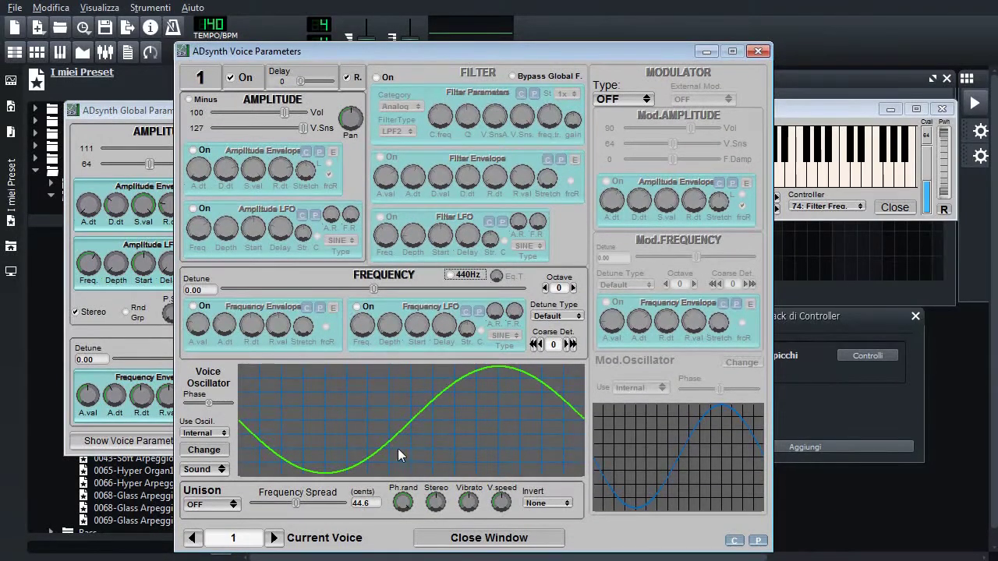
click(217, 434)
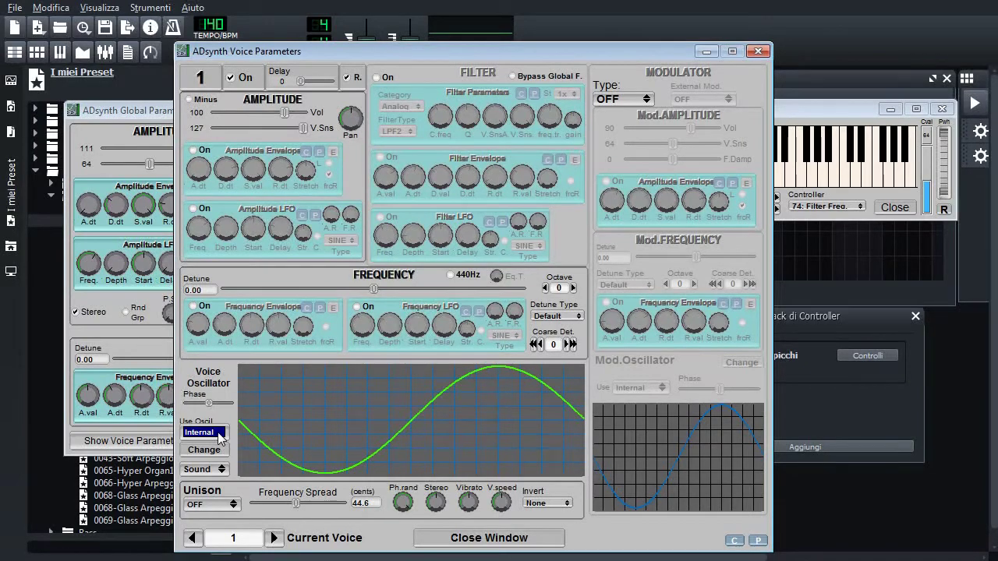
click(219, 436)
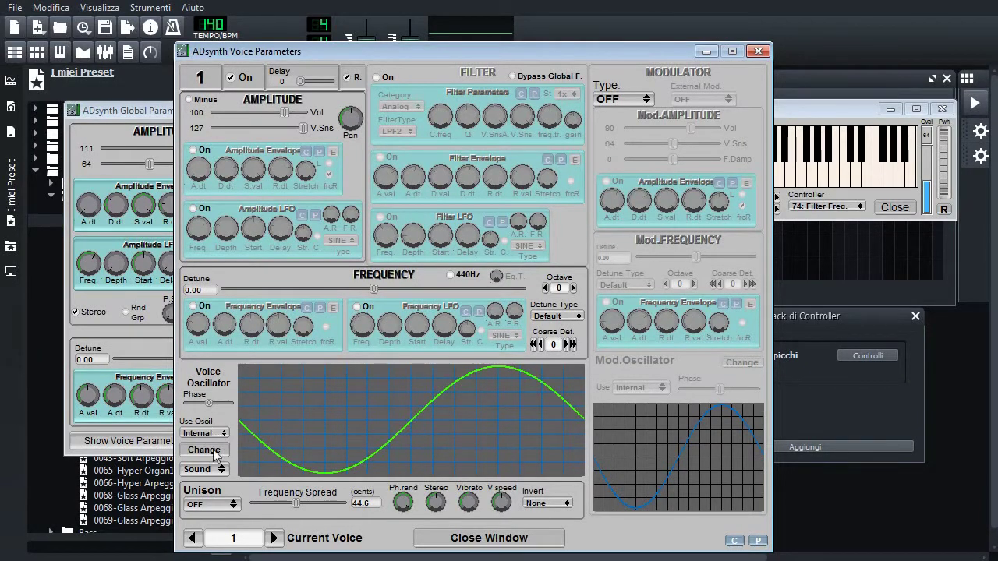
click(221, 469)
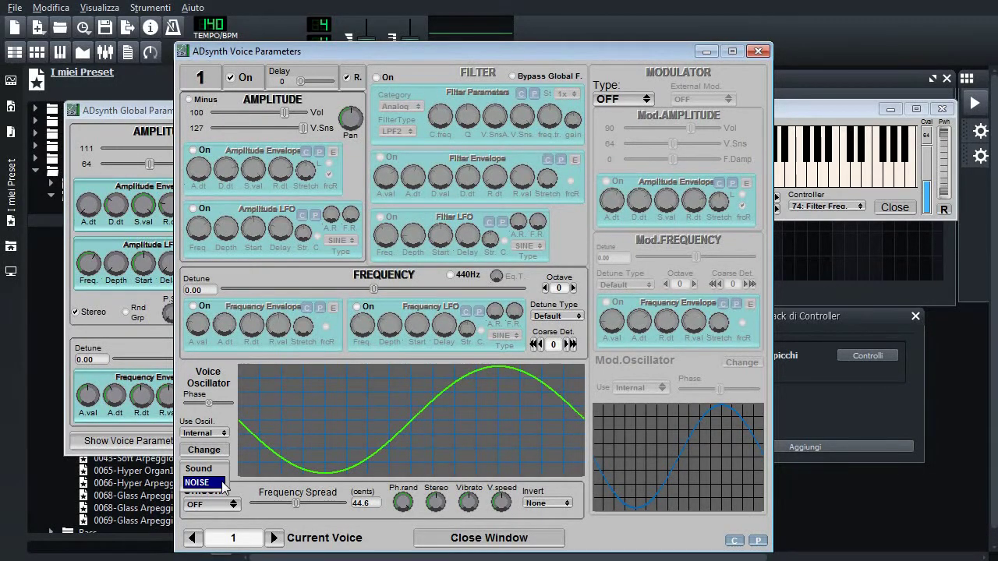
click(222, 478)
click(221, 469)
click(212, 455)
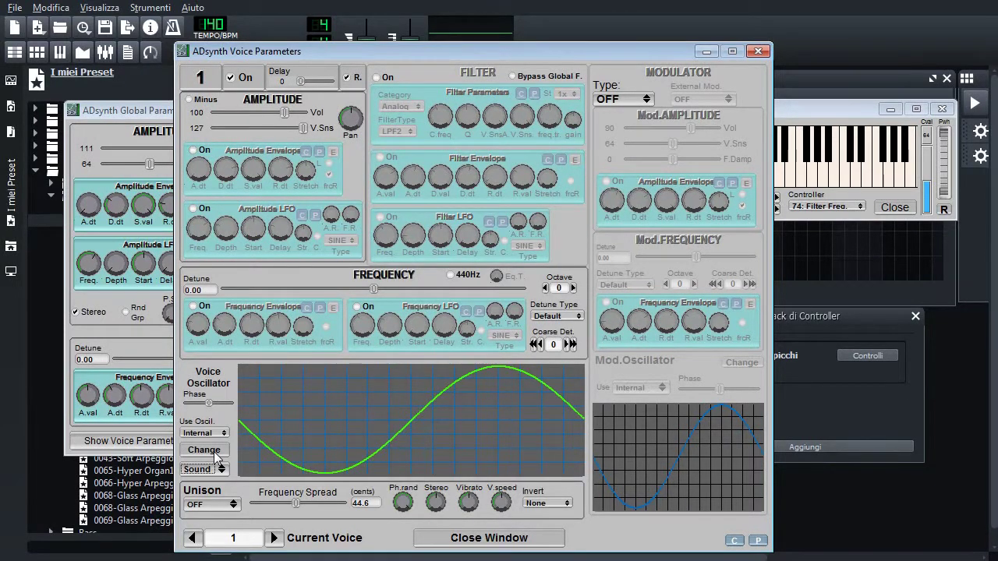
Step: Set voice 1's unison to size 50 with a frequency spread of 40.3 cents and look through the invert options, keeping None
click(218, 510)
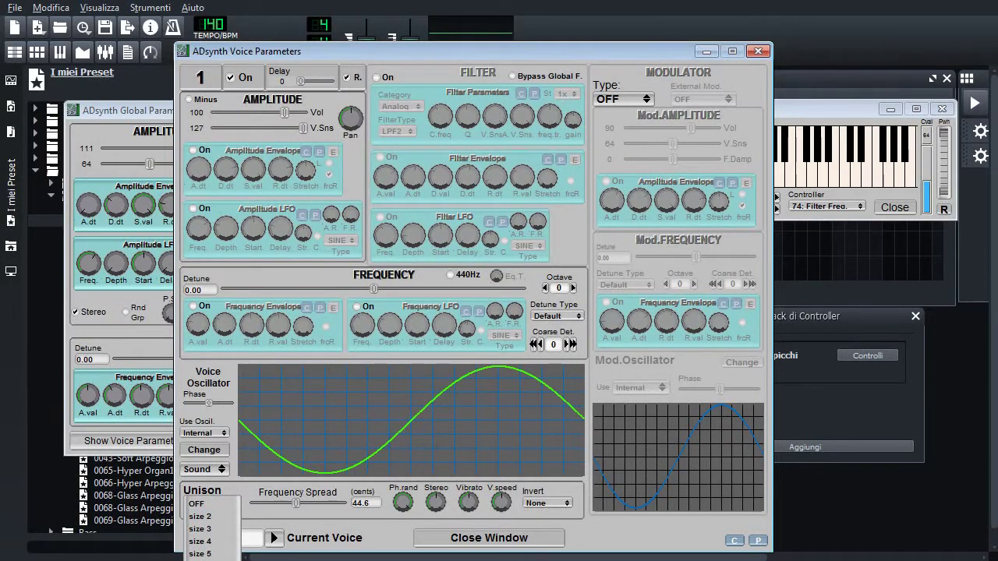
click(214, 555)
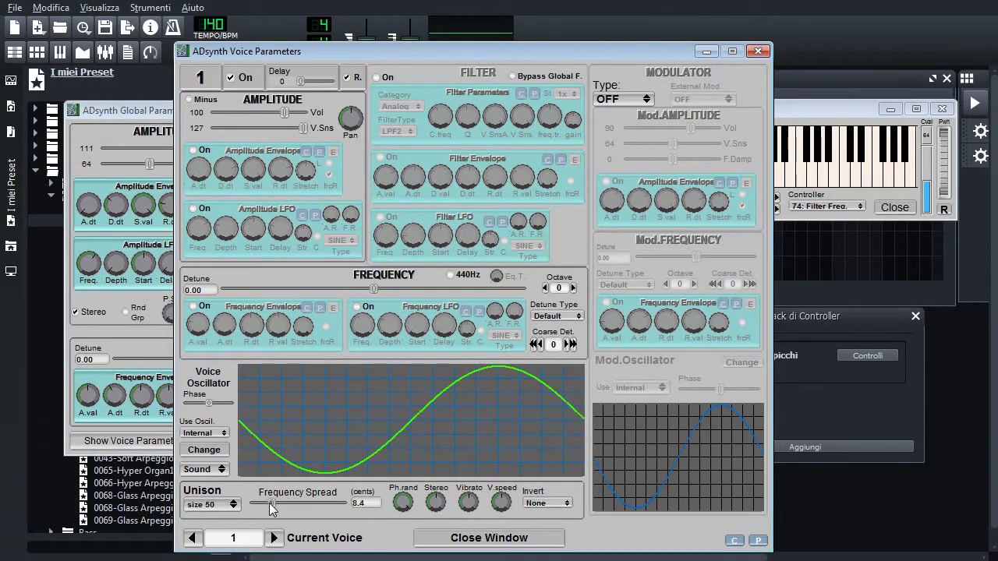
drag(272, 507, 295, 509)
click(407, 504)
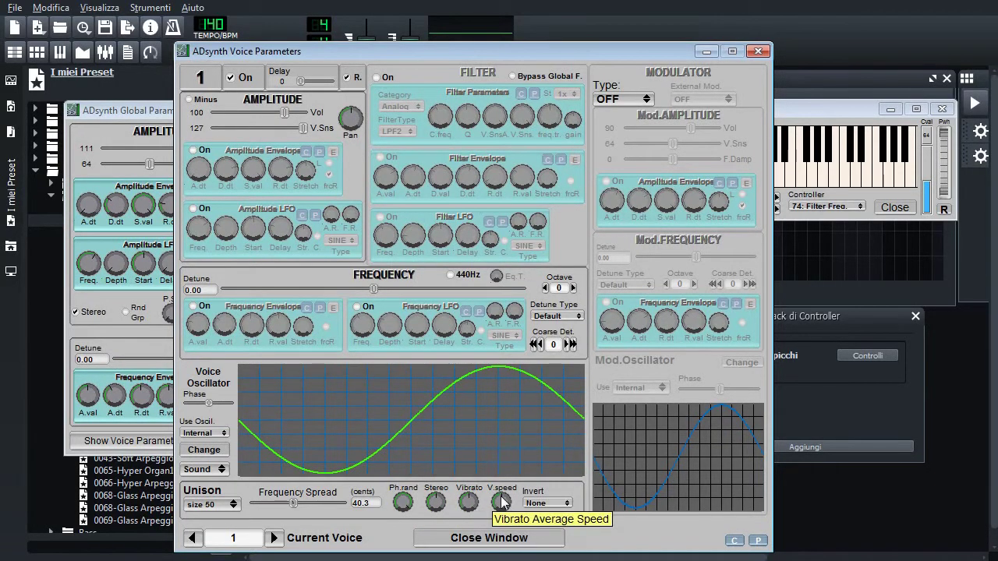
click(563, 504)
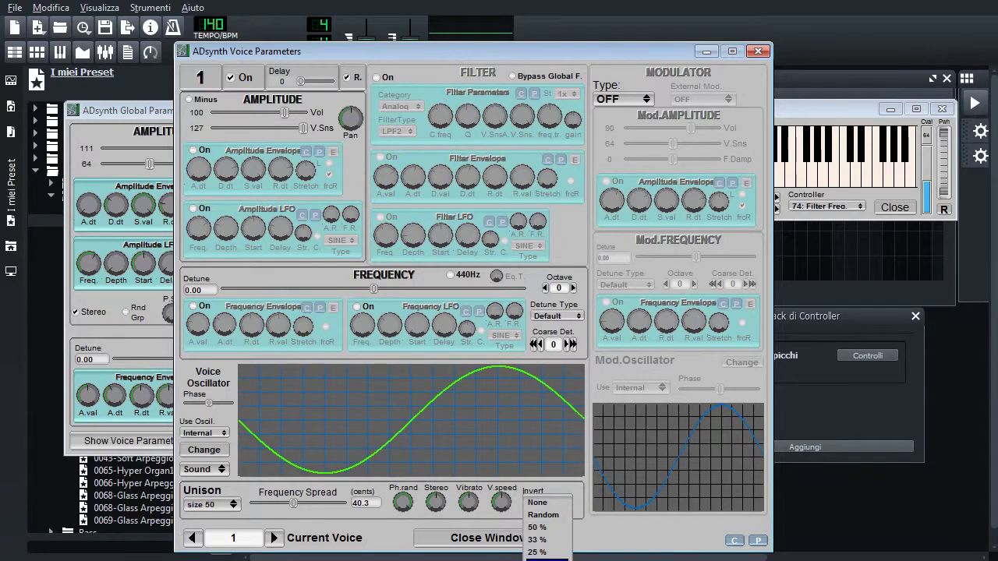
key(Escape)
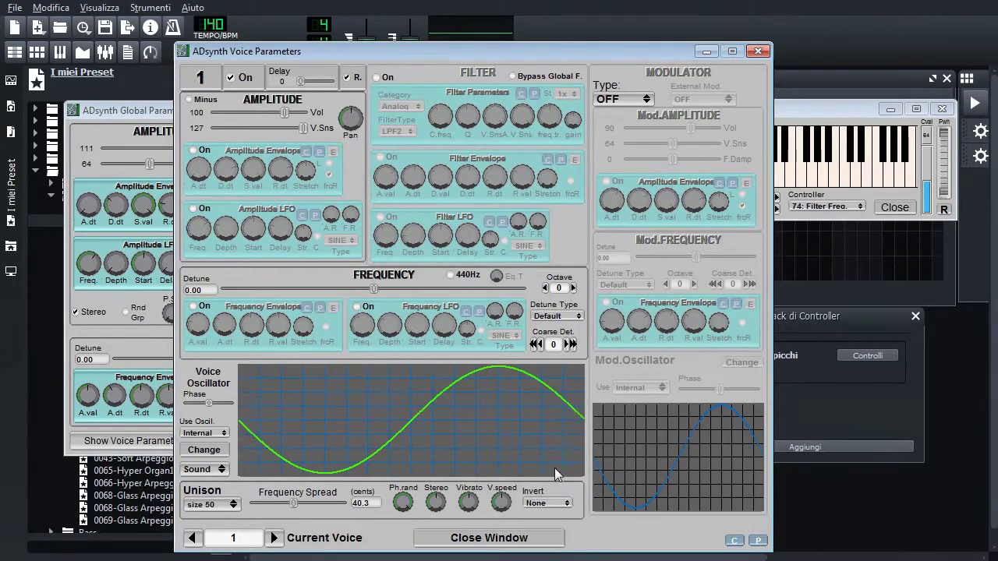
Step: Turn voice 1's unison off
click(233, 505)
click(190, 330)
click(211, 506)
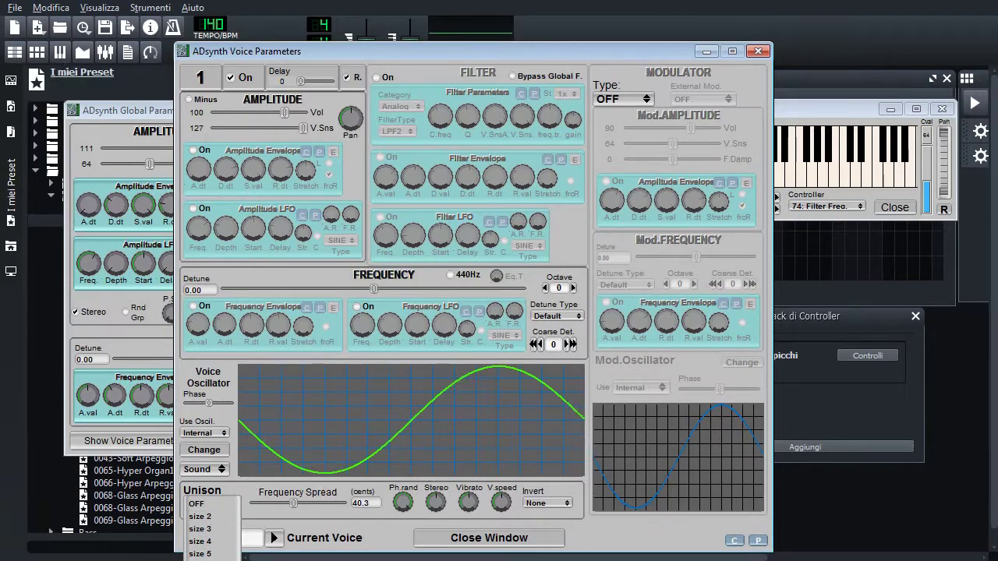
click(271, 473)
Step: Open the oscillator editor for voice 1, reposition it so that all of it is in view, and look through its harmonics
click(204, 450)
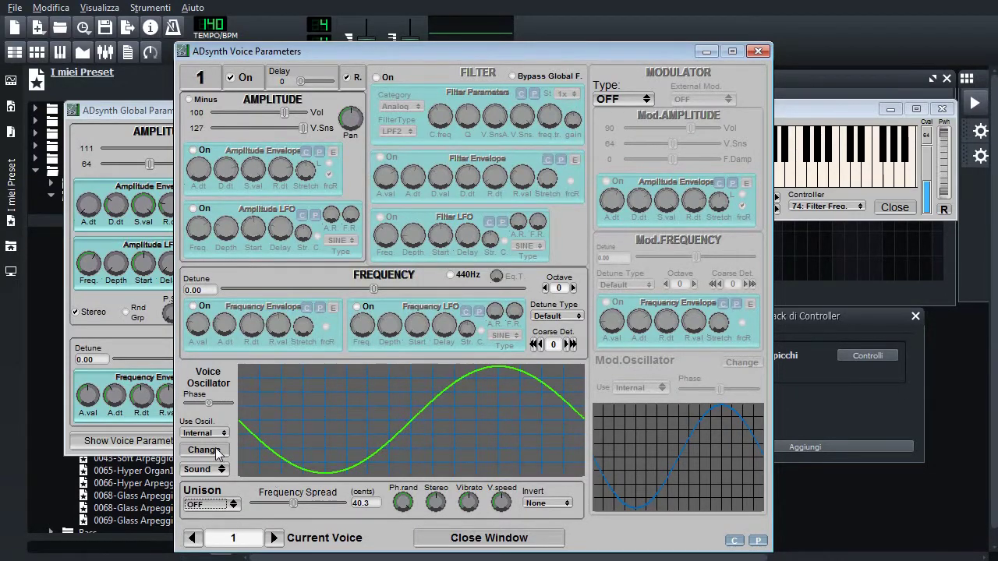
drag(323, 92, 449, 71)
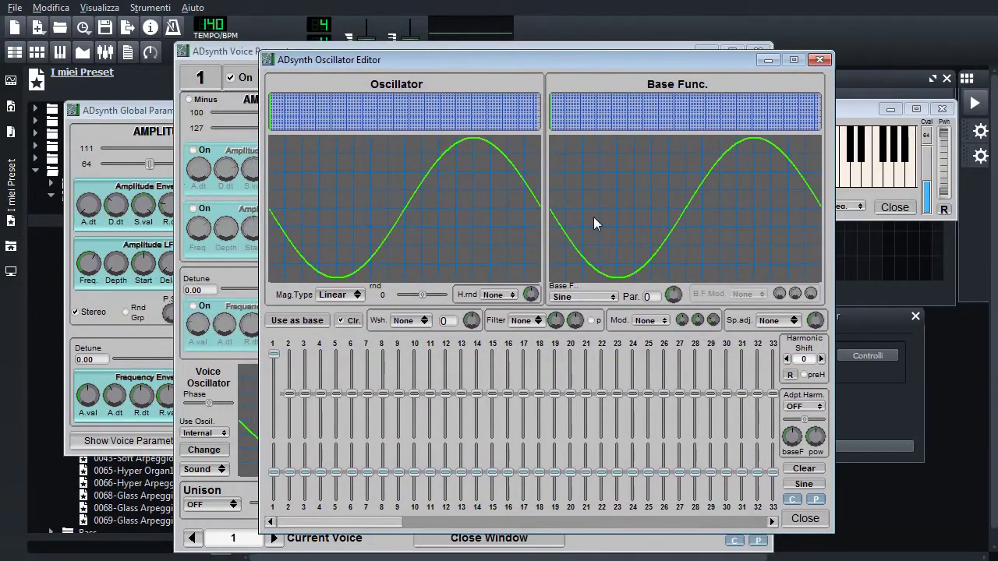
drag(366, 522, 285, 537)
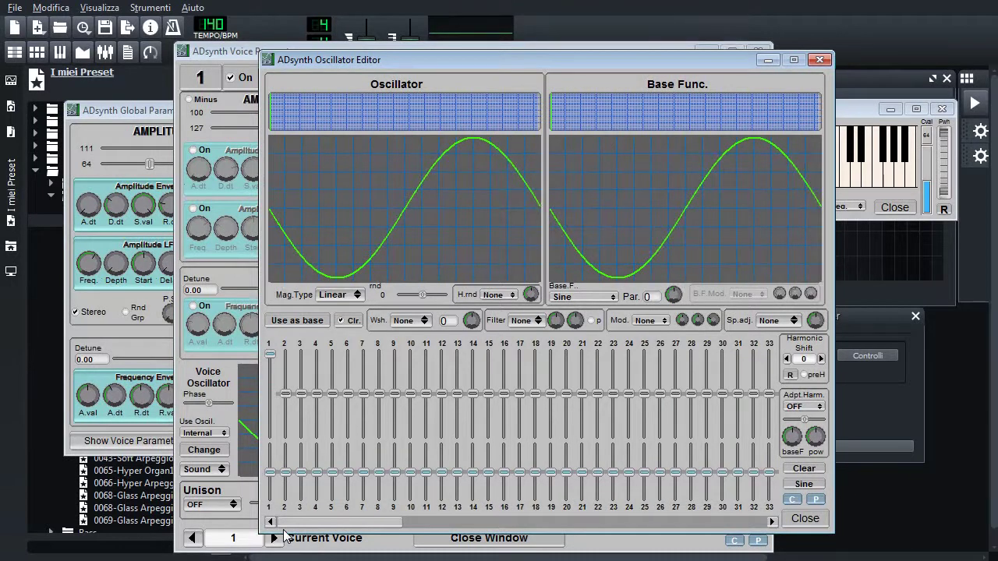
Step: Try the Triangle base function, varying its parameter to 63 and -64 and returning it to 0
click(591, 296)
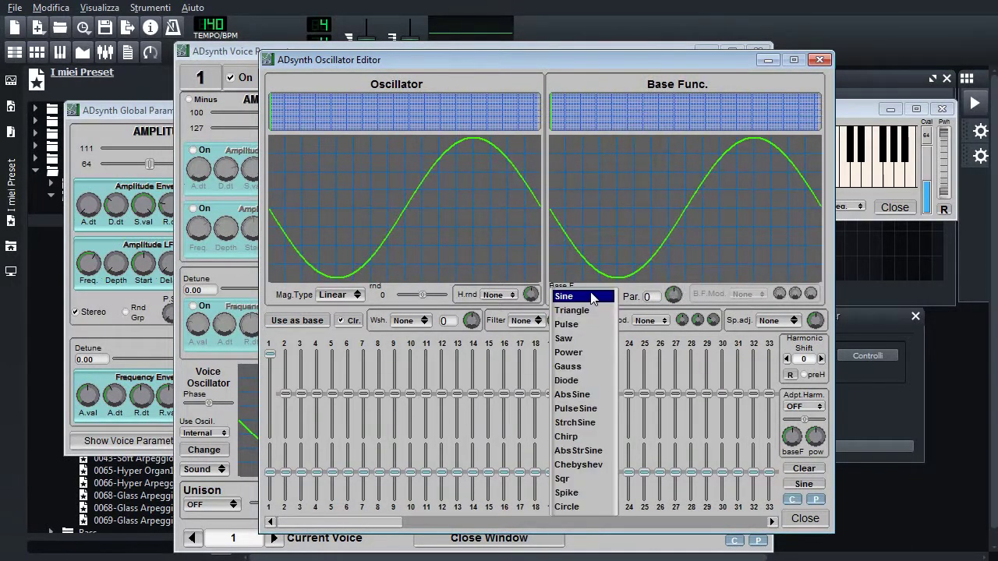
click(656, 198)
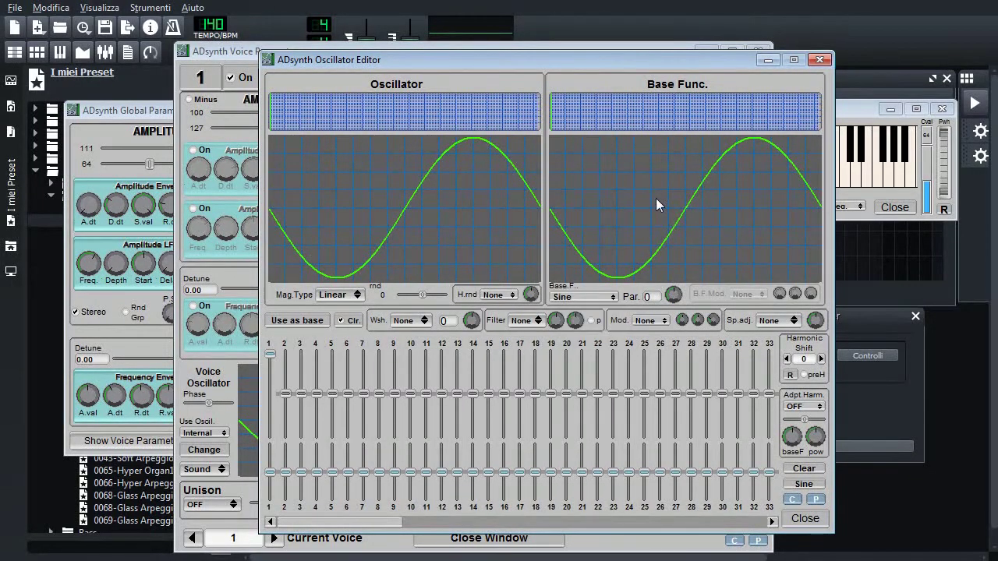
click(610, 297)
click(581, 306)
drag(679, 300, 706, 216)
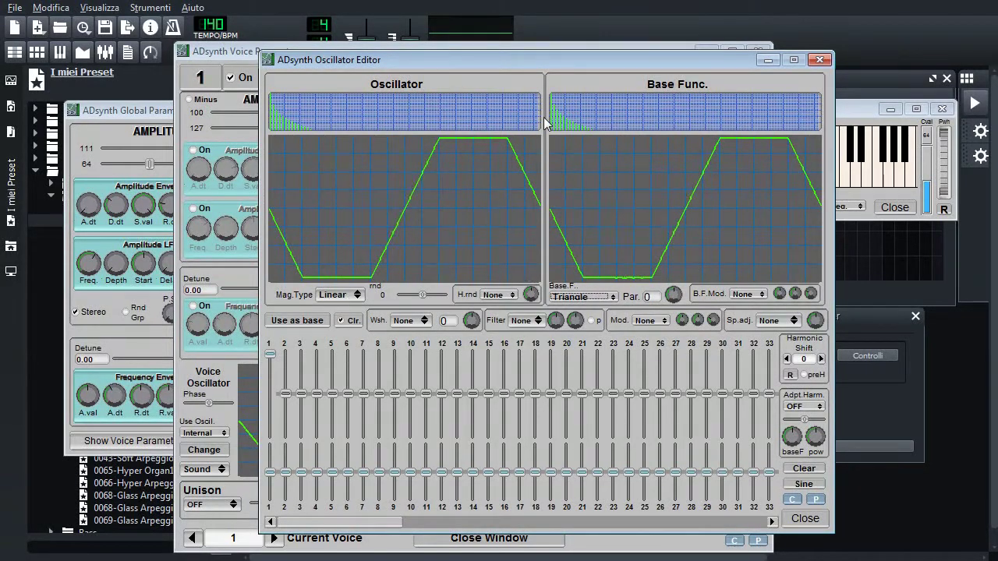
drag(673, 295, 689, 170)
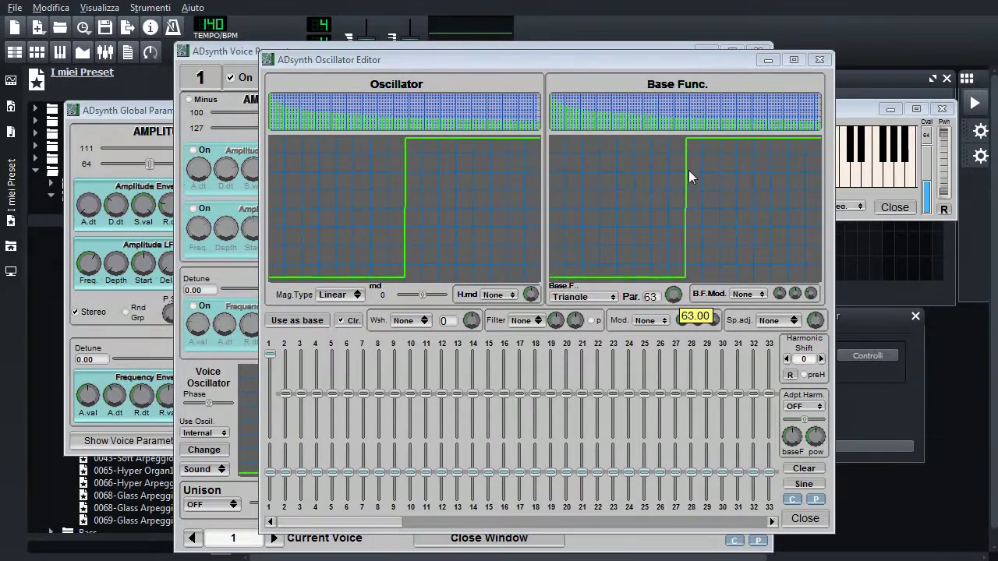
mouse_move(690, 206)
mouse_down()
mouse_move(693, 221)
mouse_move(691, 208)
mouse_up()
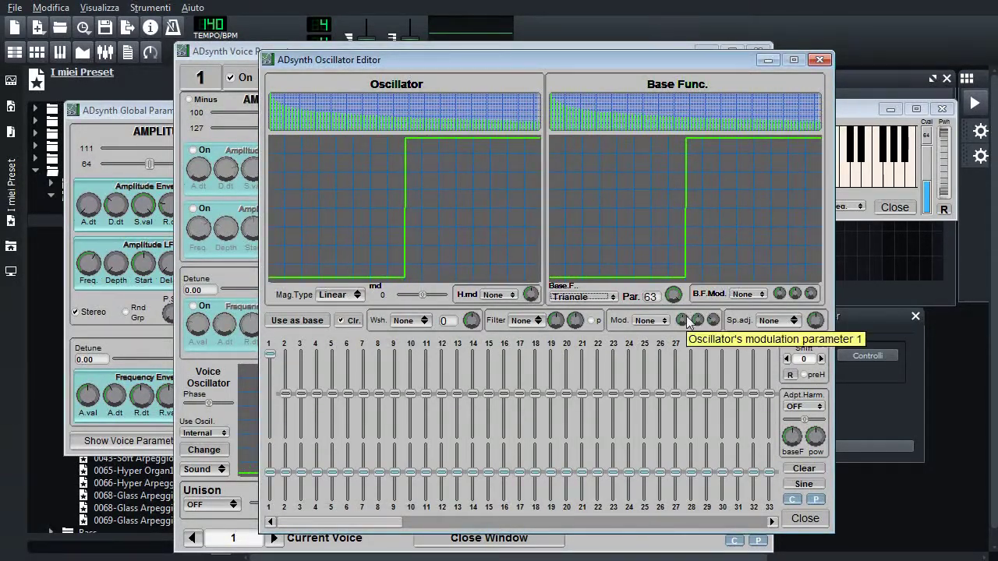
drag(674, 294, 718, 546)
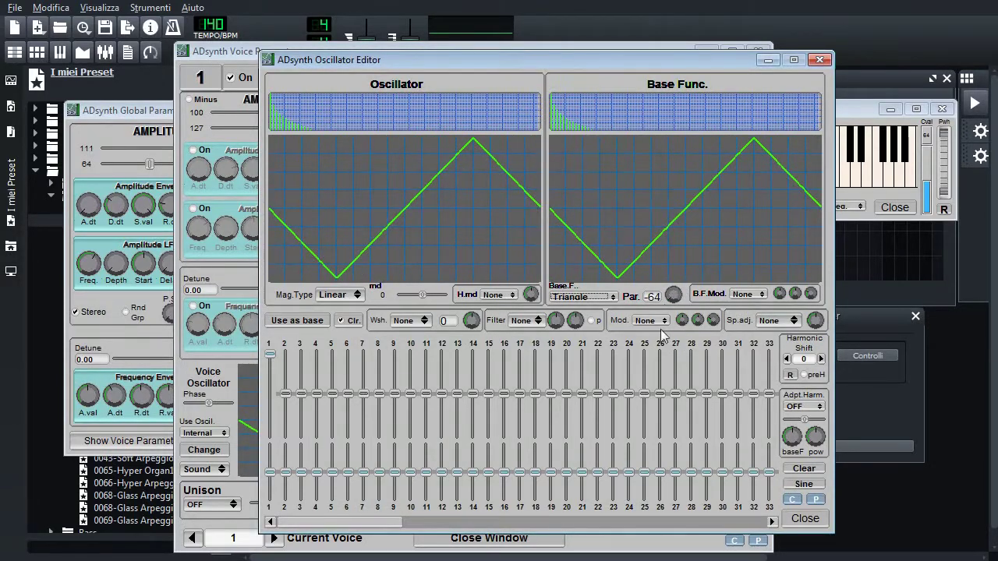
drag(673, 294, 682, 220)
Step: Try the Pulse and Saw base functions, varying the base function parameter for each
click(600, 297)
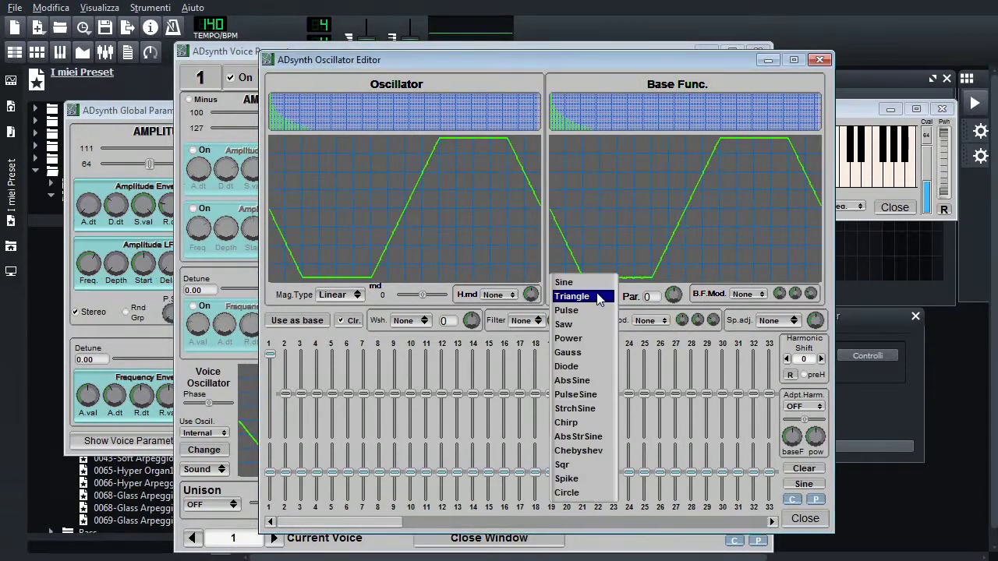
click(599, 310)
mouse_move(676, 295)
mouse_down()
mouse_move(679, 205)
mouse_move(678, 363)
mouse_move(673, 303)
mouse_up()
click(583, 297)
click(573, 304)
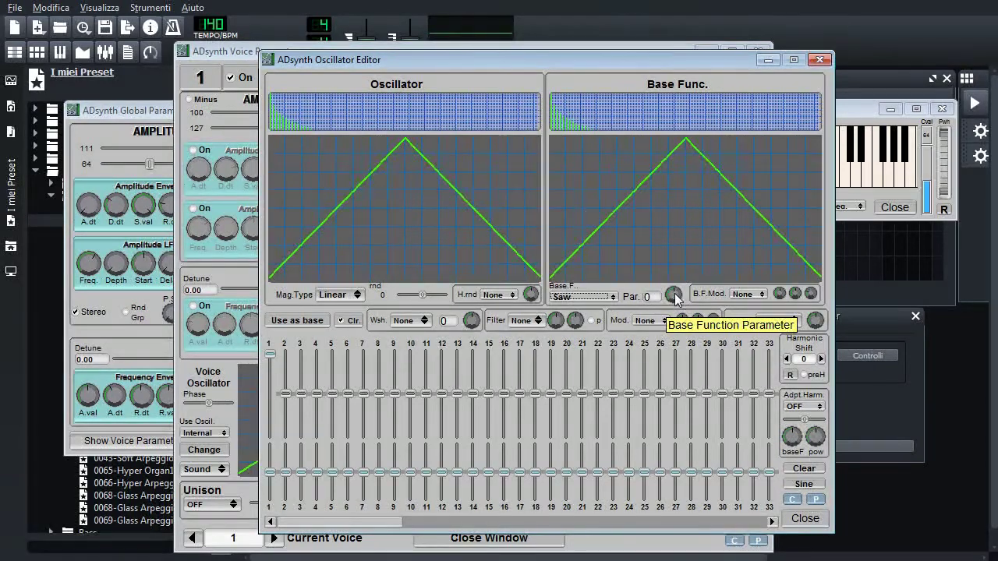
mouse_move(675, 299)
mouse_down()
mouse_move(676, 222)
mouse_move(679, 295)
mouse_up()
Step: Try the Power base function with a changed parameter, and switch to the Gauss base function
click(592, 303)
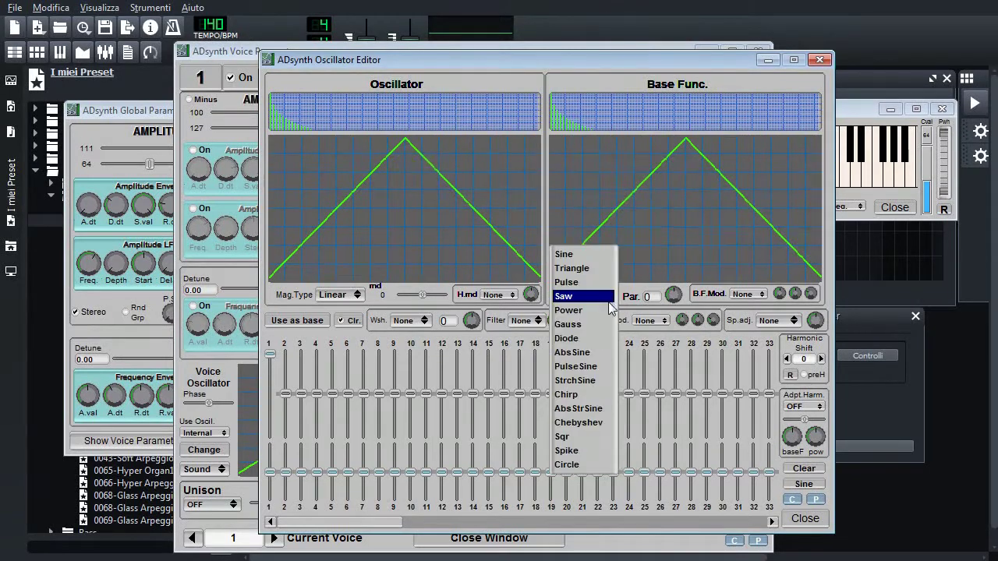
click(609, 310)
mouse_move(674, 295)
mouse_down()
mouse_move(679, 214)
mouse_move(679, 295)
mouse_up()
click(608, 297)
click(602, 316)
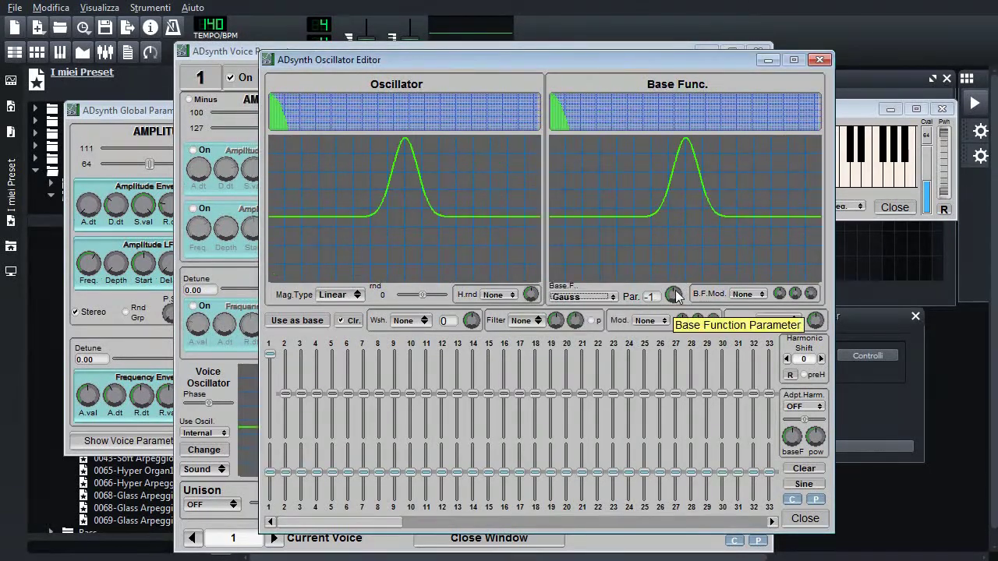
Step: Try the StrchSine base function, change its parameter to 4, and return the base function to Sine
click(583, 298)
click(593, 350)
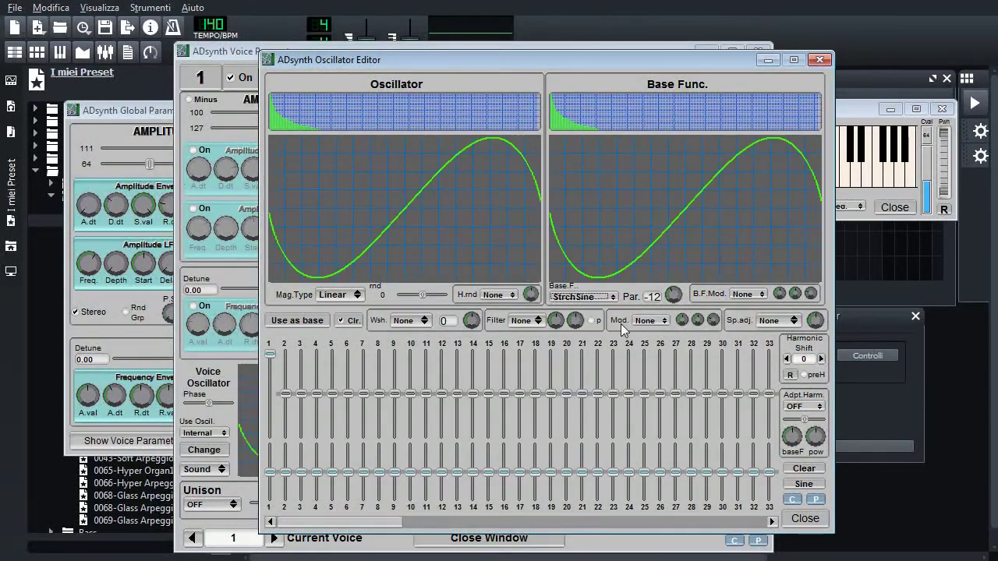
mouse_move(674, 295)
mouse_down()
mouse_move(679, 252)
mouse_move(675, 299)
mouse_up()
click(613, 297)
click(594, 169)
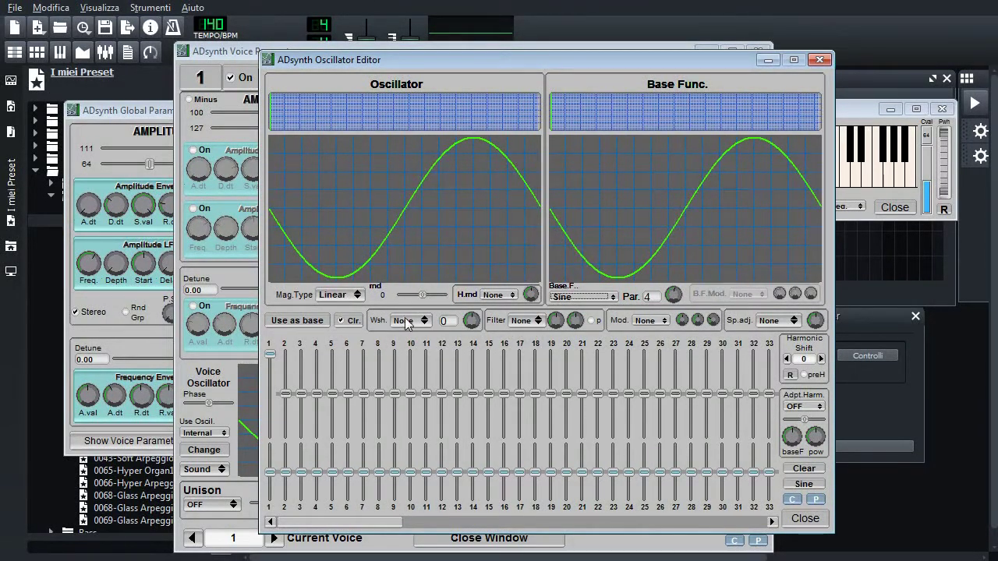
Step: Look through the oscillator filter types, and set the base function to Saw with parameter 63
click(537, 320)
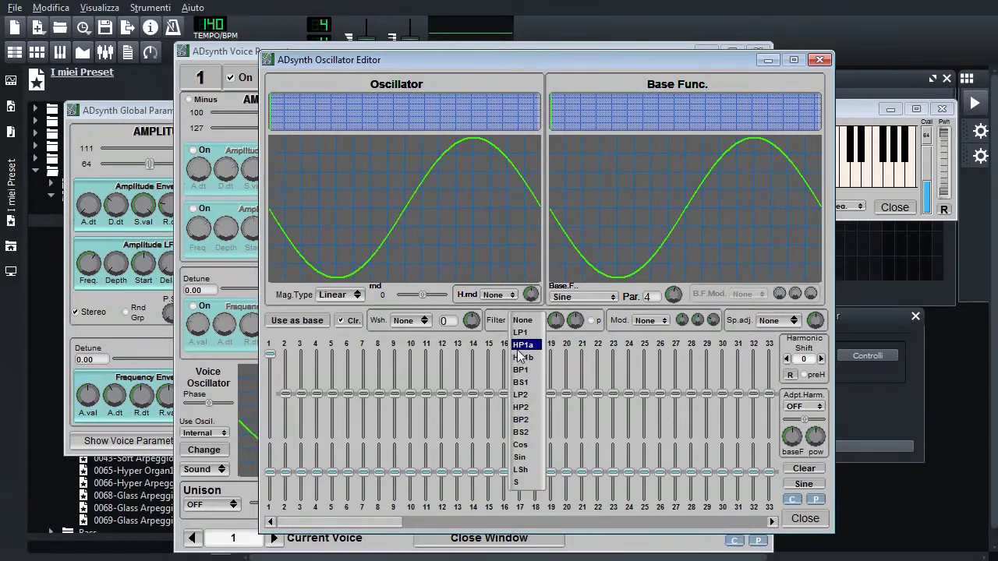
click(617, 293)
click(618, 294)
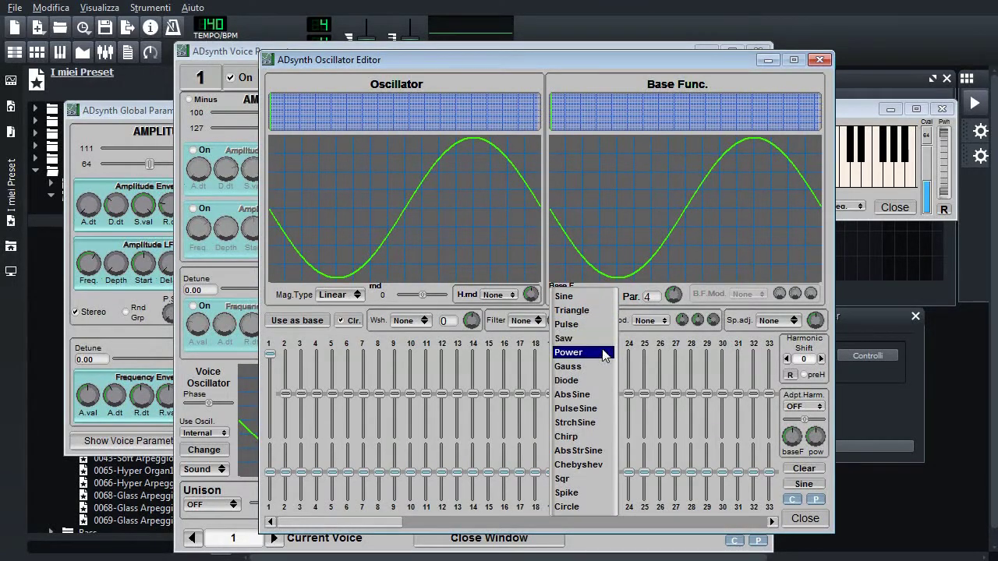
click(602, 338)
drag(673, 297, 673, 273)
Step: Try the LP1 oscillator filter with an adjusted parameter, return the filter to None, and set the base function to Sine
click(531, 320)
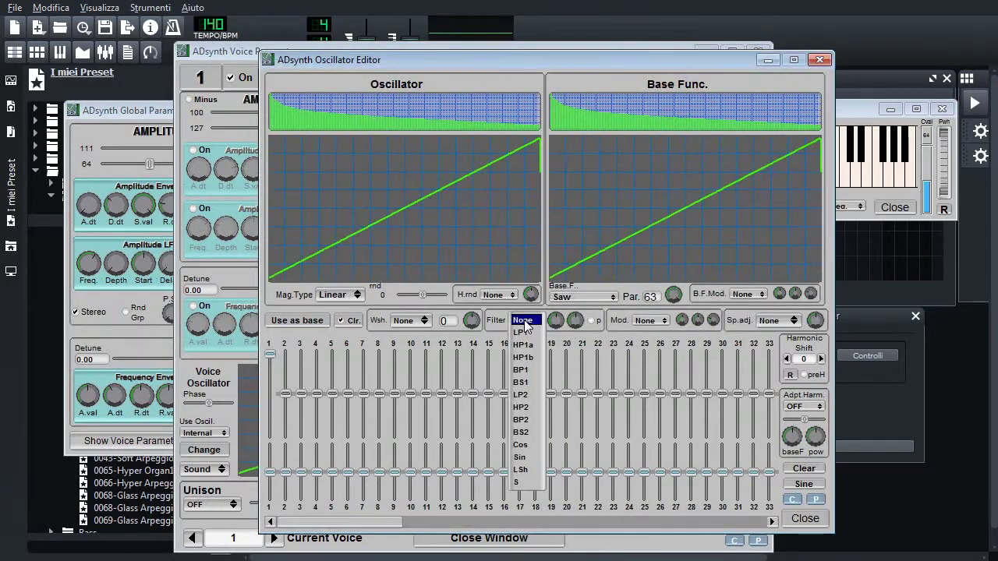
click(527, 333)
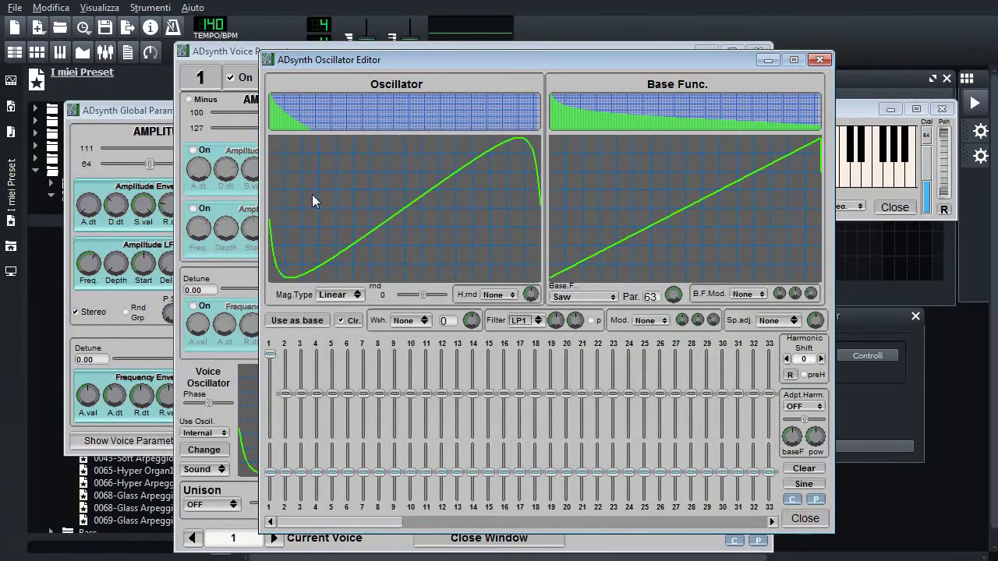
drag(575, 320, 570, 287)
click(530, 321)
click(535, 308)
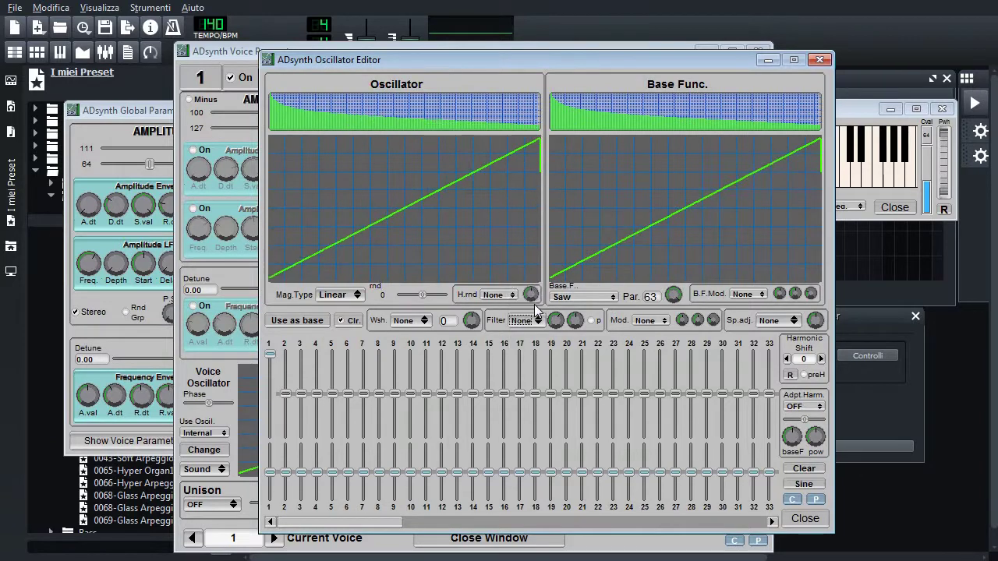
click(587, 297)
click(596, 255)
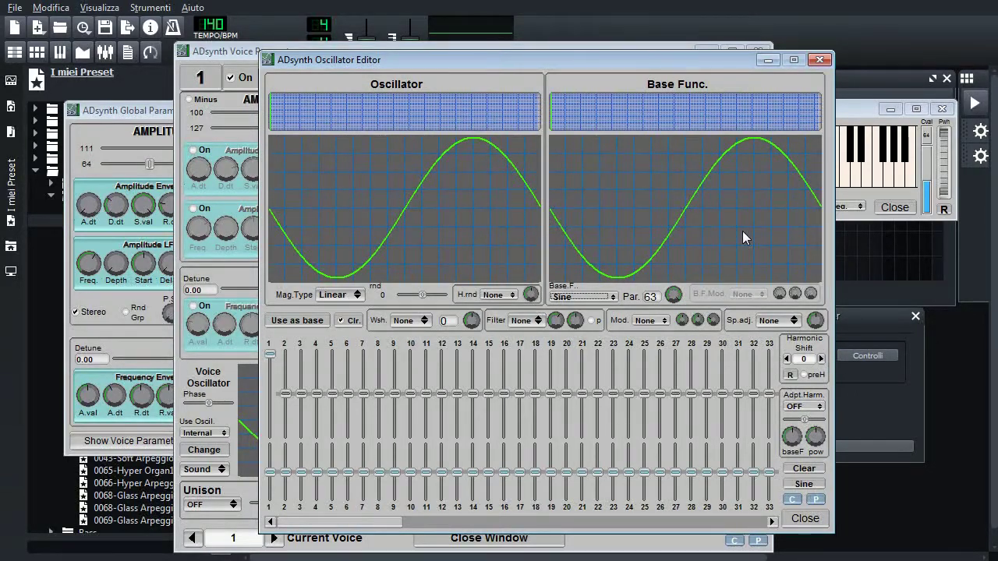
Step: Try altering the magnitudes of harmonics 2, 4, 5 and 9 and the phases of the first few harmonics, and clear all harmonic changes
drag(289, 393, 332, 414)
drag(395, 394, 395, 370)
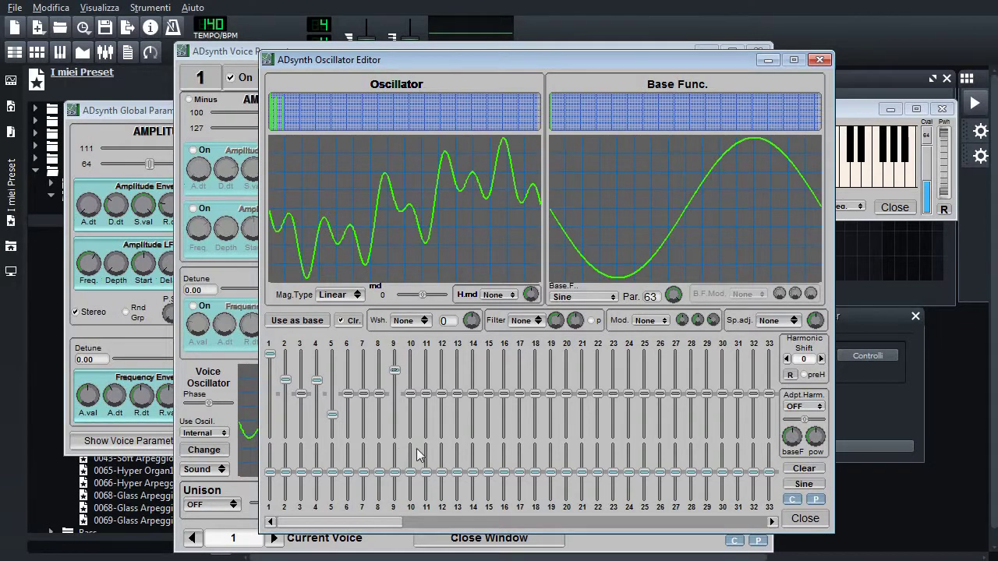
drag(273, 474, 331, 488)
mouse_move(370, 523)
mouse_down()
mouse_move(647, 523)
mouse_move(318, 525)
mouse_move(367, 529)
mouse_up()
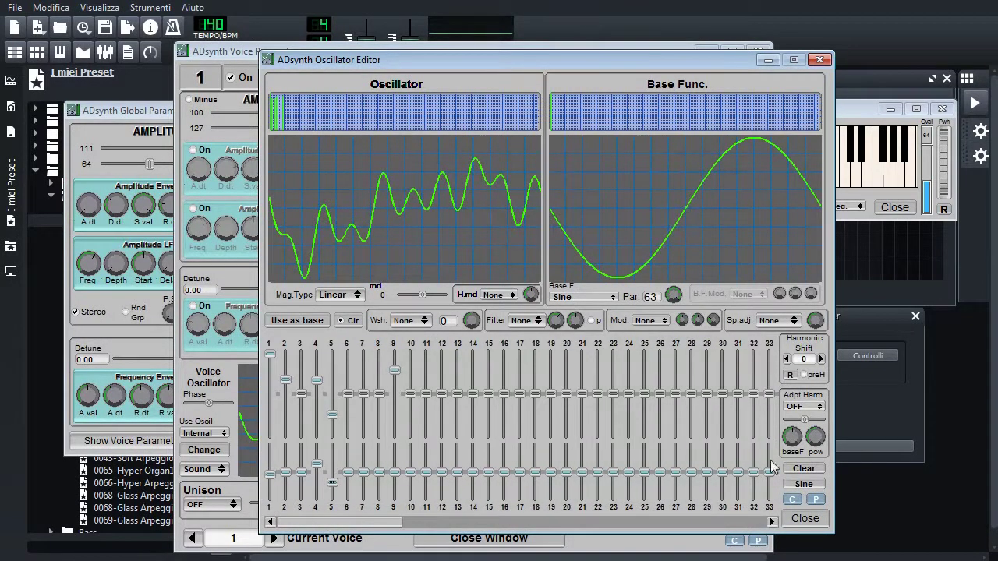
click(803, 469)
click(749, 467)
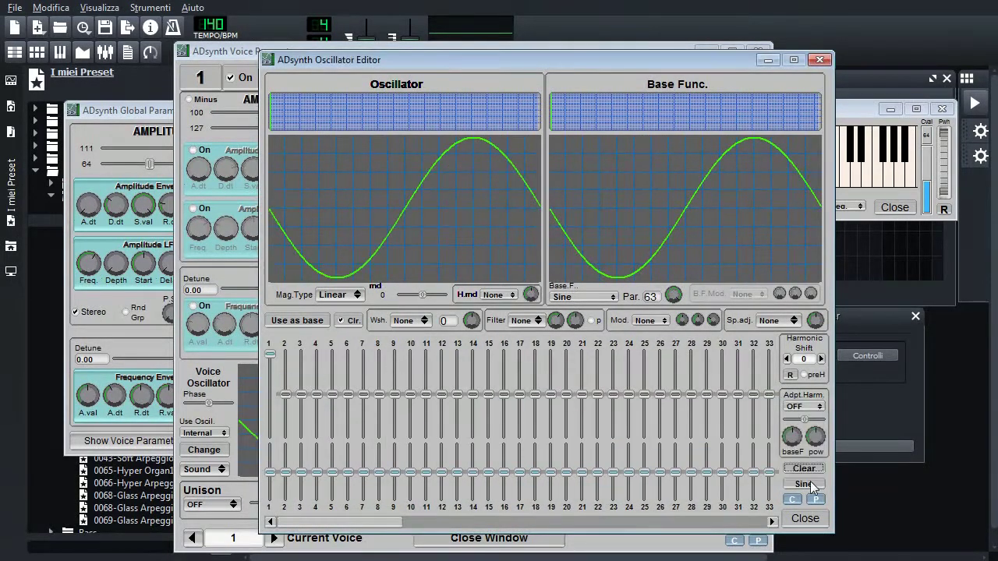
Step: Reset the oscillator and base function to a plain sine, and look through the adaptive harmonics types, keeping OFF
click(809, 485)
click(754, 487)
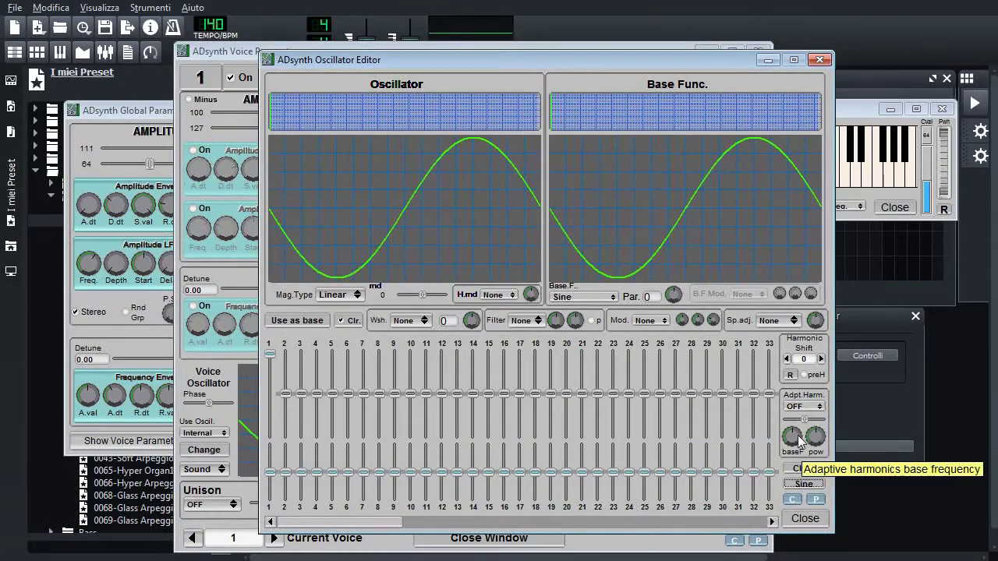
click(804, 406)
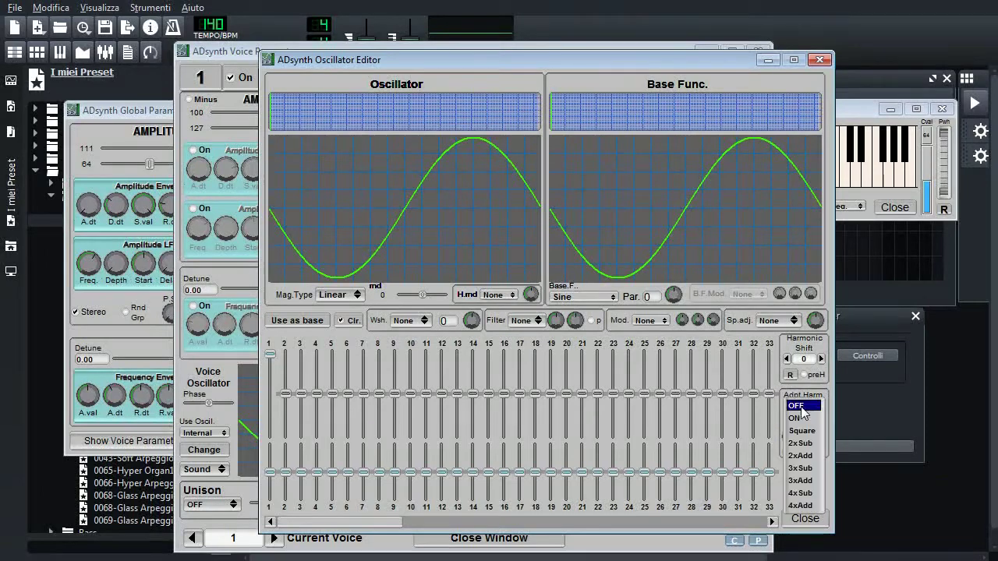
click(812, 393)
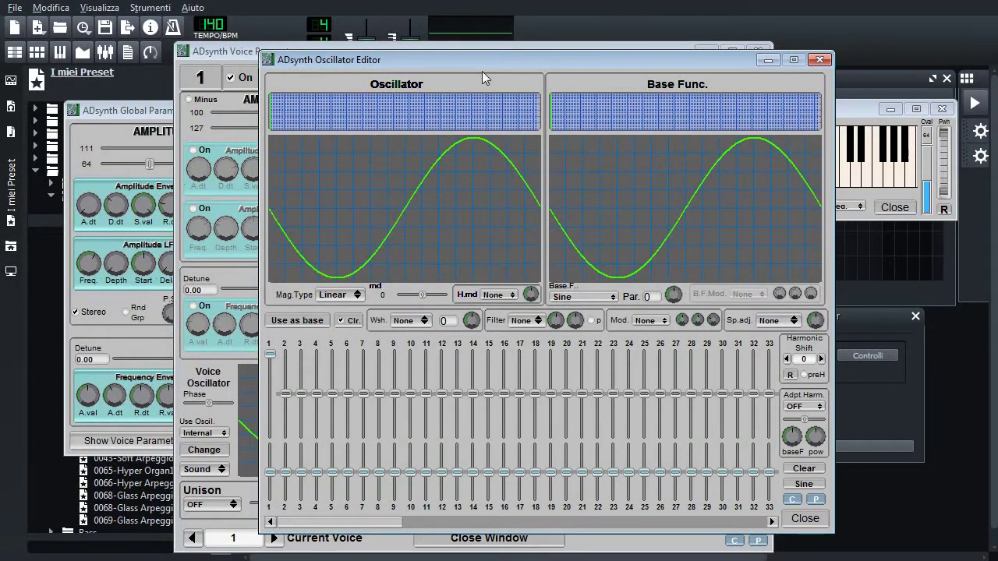
Step: Try raising harmonics 5 and 6, using the result as the base function, and altering harmonics 4 and 7
drag(482, 71, 622, 75)
mouse_move(473, 383)
mouse_down()
mouse_move(472, 372)
mouse_move(488, 381)
mouse_up()
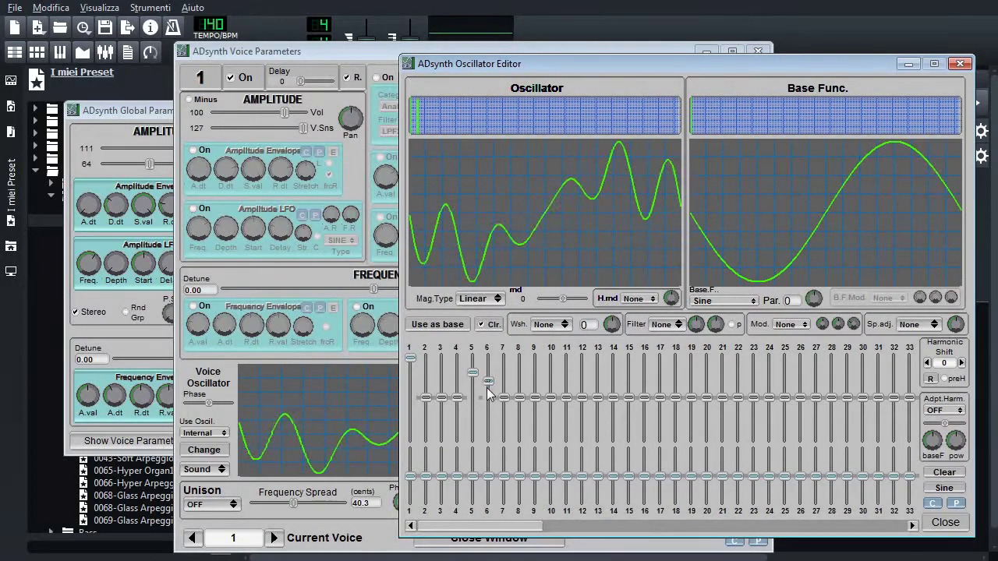
click(439, 326)
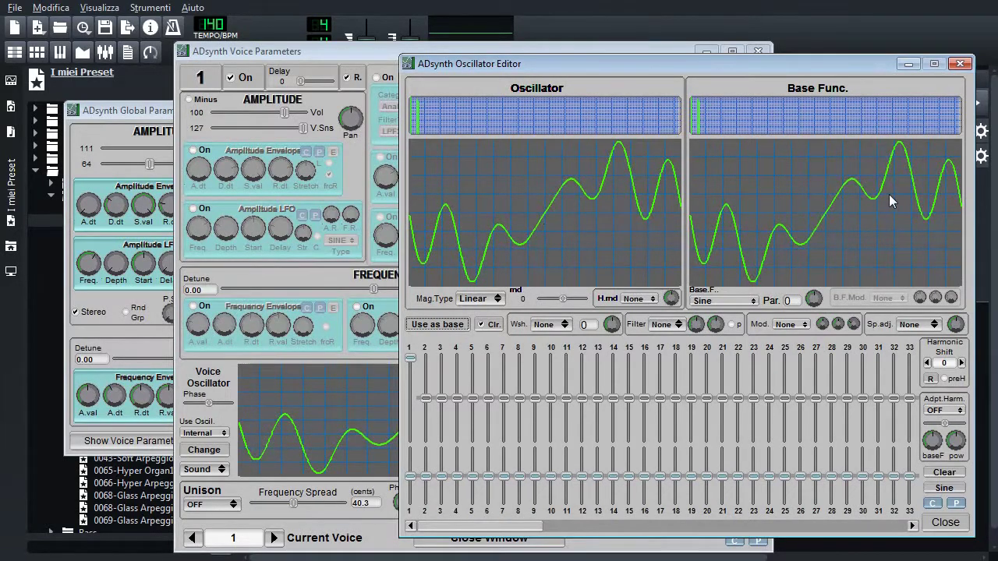
drag(507, 399, 457, 407)
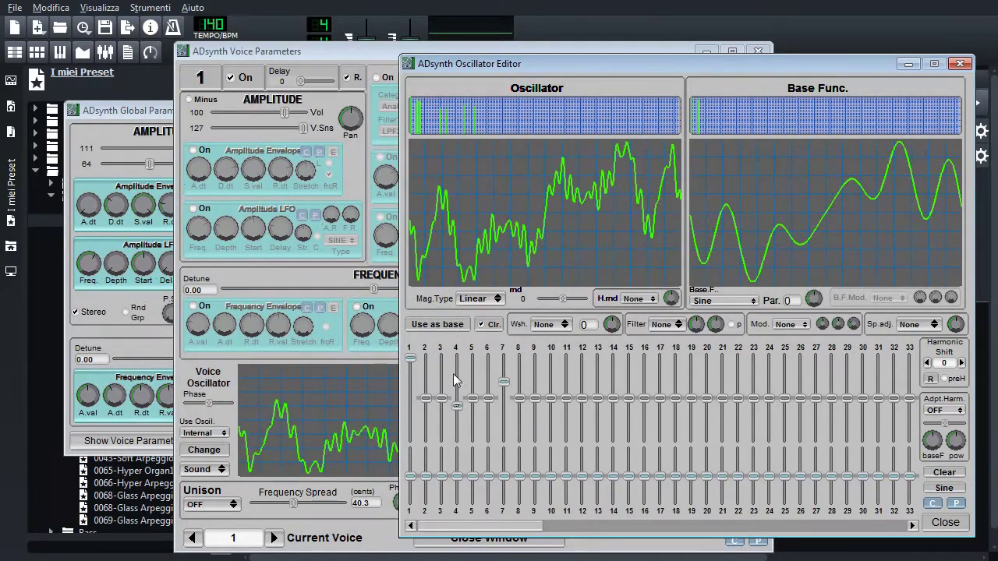
Step: Uncover the virtual keyboard and play several notes to hear the custom base waveform
drag(755, 64, 579, 60)
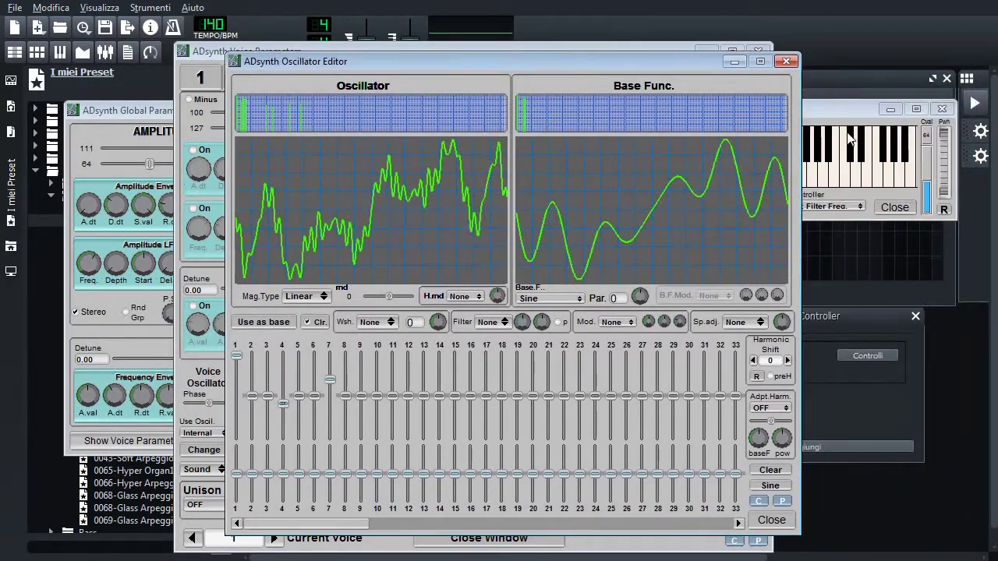
click(815, 175)
click(572, 179)
click(511, 179)
click(468, 179)
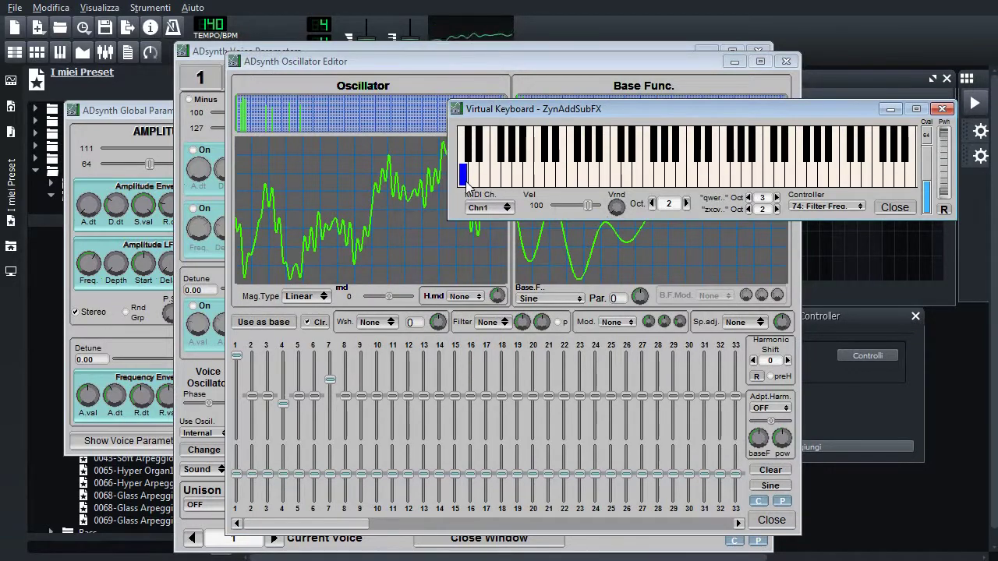
Step: Move the virtual keyboard aside, and reset the oscillator to a sine with its harmonics cleared
drag(545, 109, 566, 130)
click(362, 62)
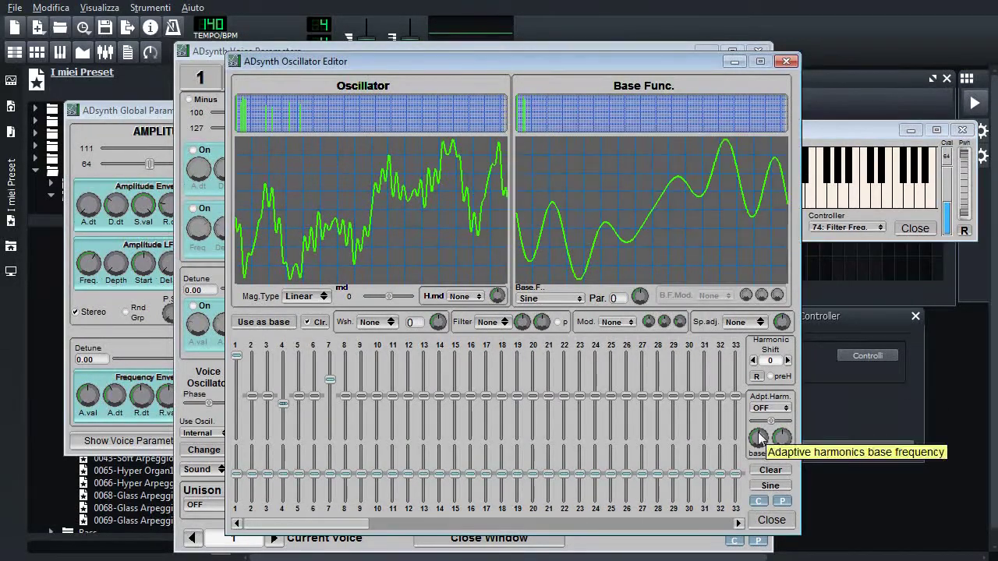
click(770, 485)
click(719, 489)
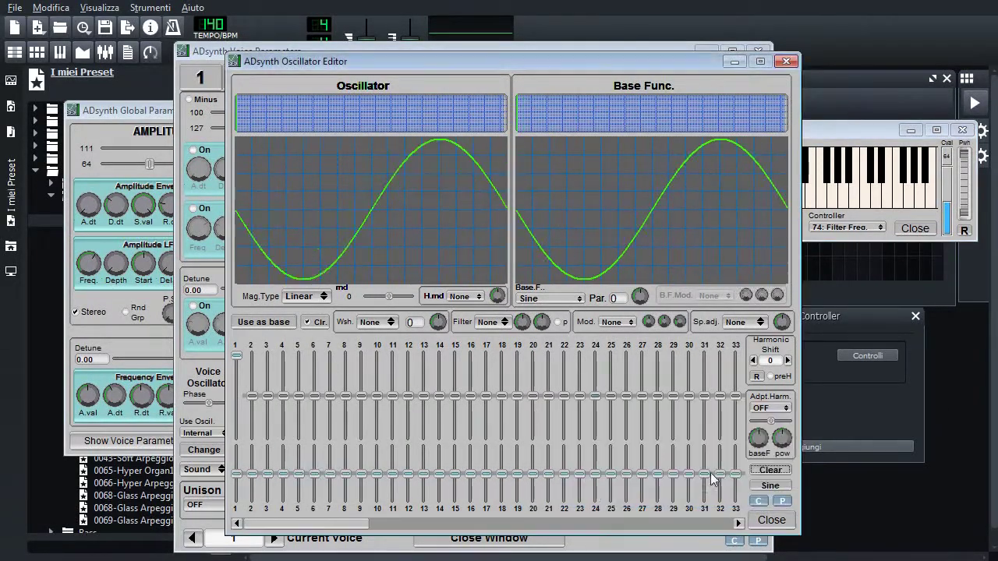
Step: Set the base function to Saw with parameter 63, and play it on the virtual keyboard
click(570, 298)
click(568, 314)
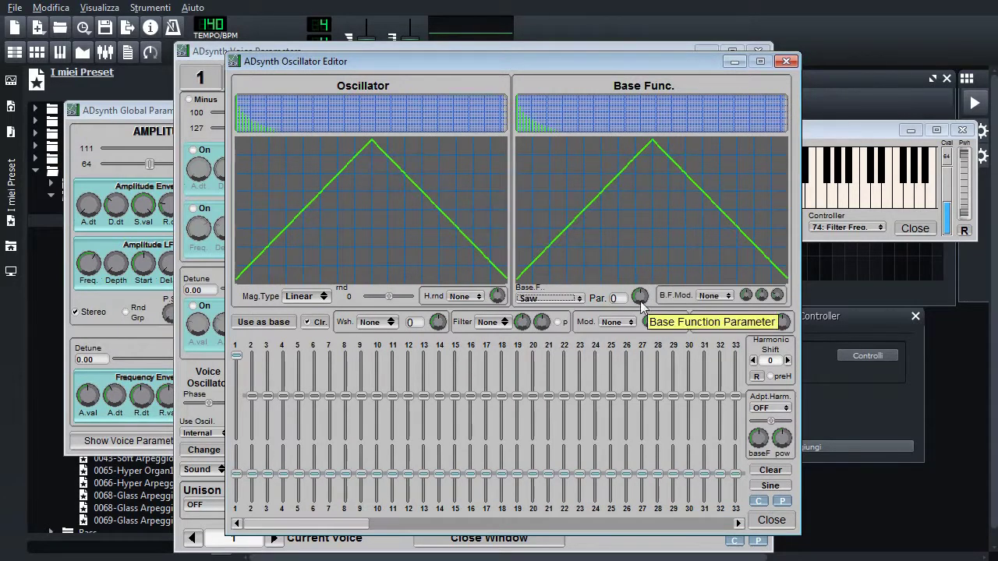
click(550, 298)
click(530, 340)
mouse_move(811, 196)
mouse_down()
mouse_move(493, 203)
mouse_move(691, 201)
mouse_move(666, 201)
mouse_up()
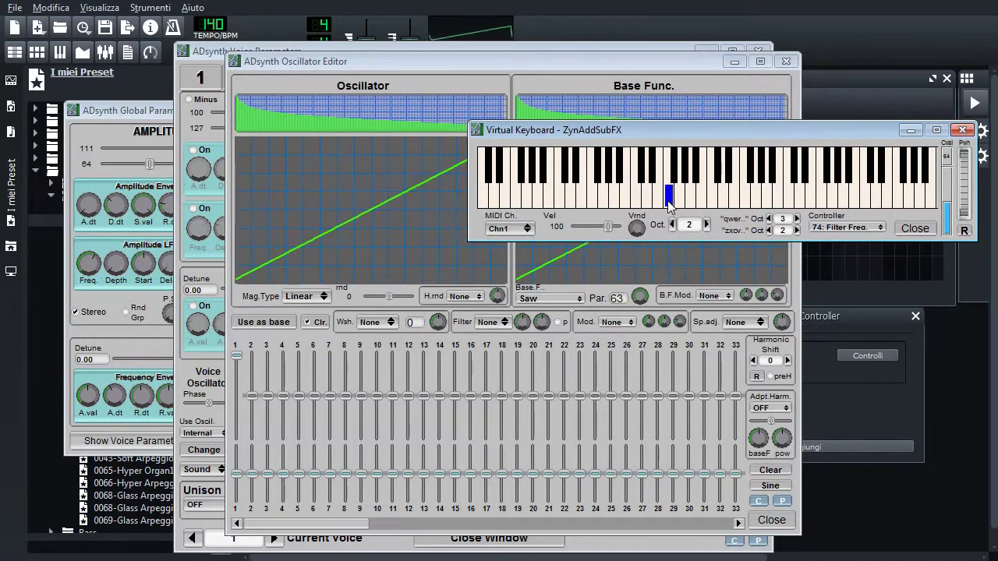
Step: Apply the LP1 oscillator filter with its first parameter adjusted, and play the filtered saw on the virtual keyboard
click(499, 321)
click(486, 334)
drag(522, 321, 521, 325)
click(852, 178)
mouse_move(856, 179)
mouse_down()
mouse_move(557, 195)
mouse_move(575, 201)
mouse_up()
click(661, 64)
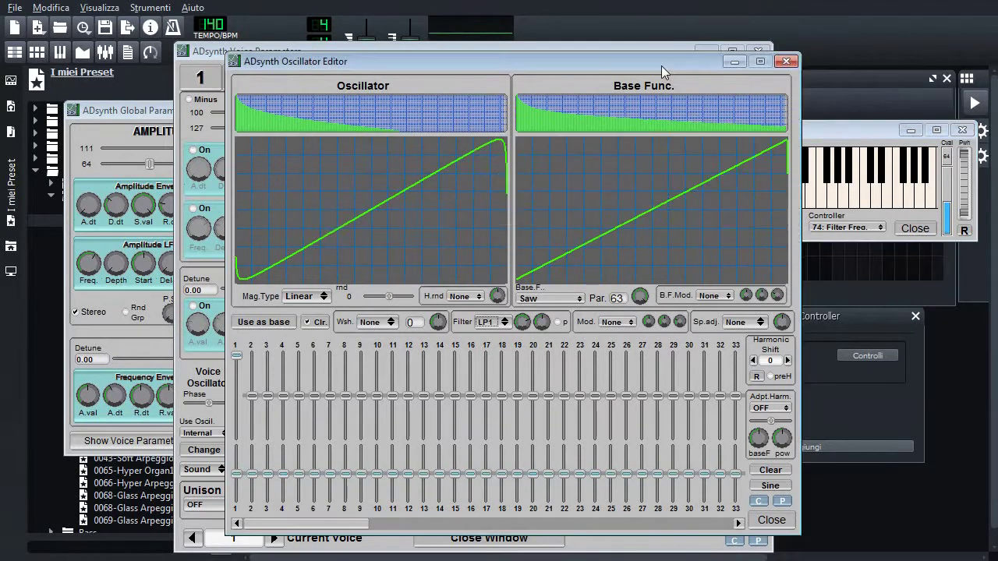
Step: Close the oscillator editor, try voice 1 with unison size 50 on the virtual keyboard, and turn unison OFF
click(786, 61)
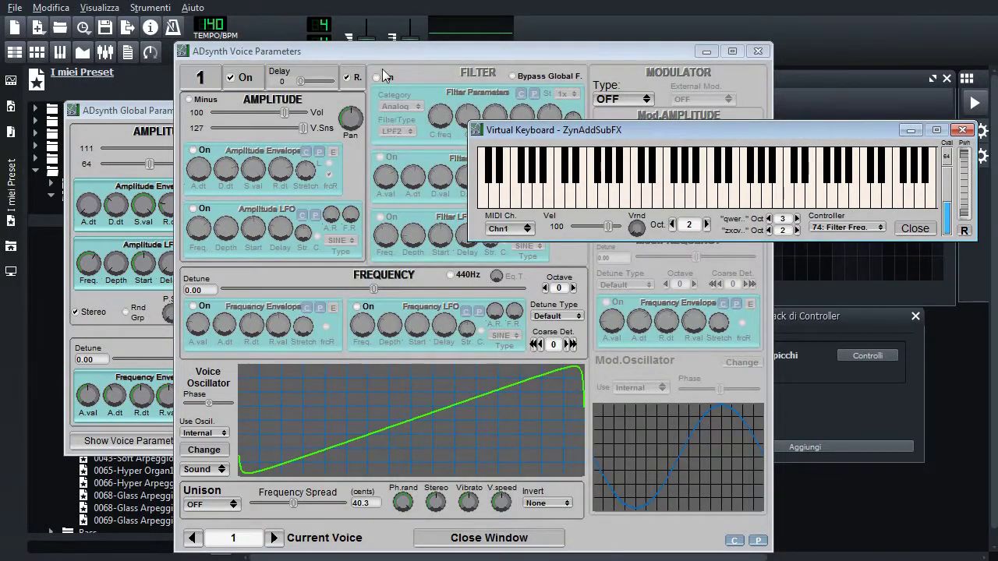
drag(382, 52, 333, 37)
click(162, 489)
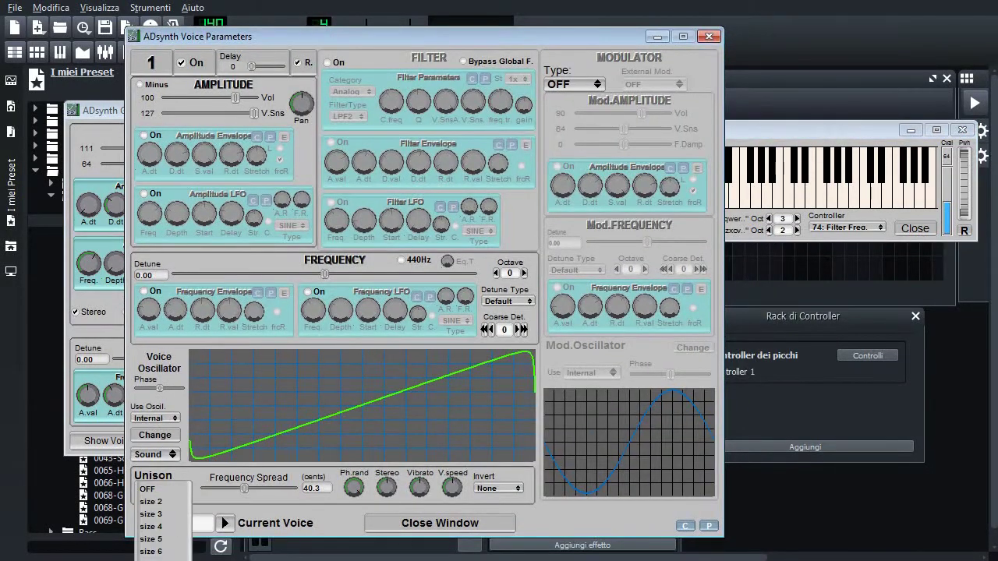
click(156, 551)
click(760, 130)
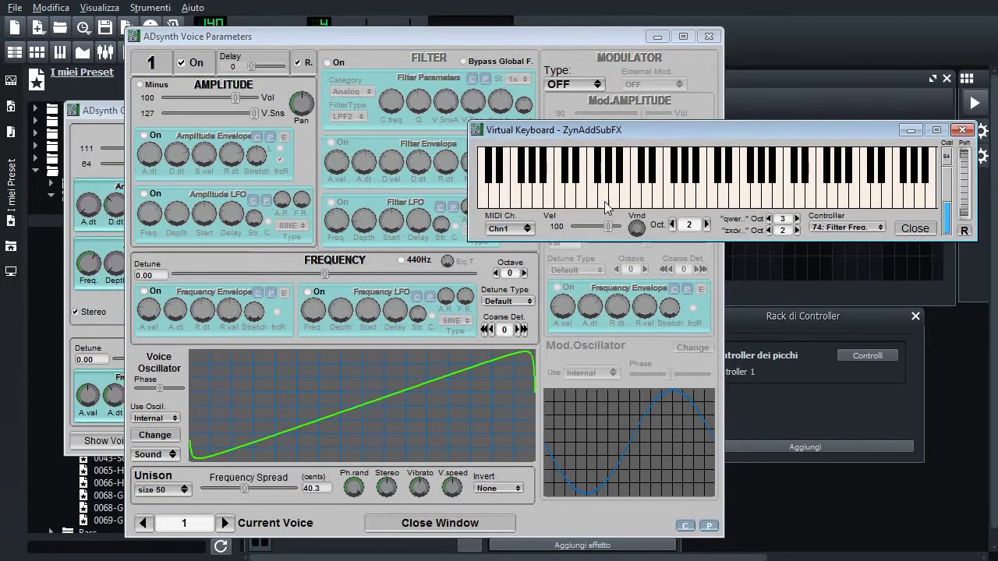
drag(605, 205, 497, 206)
click(162, 490)
click(160, 311)
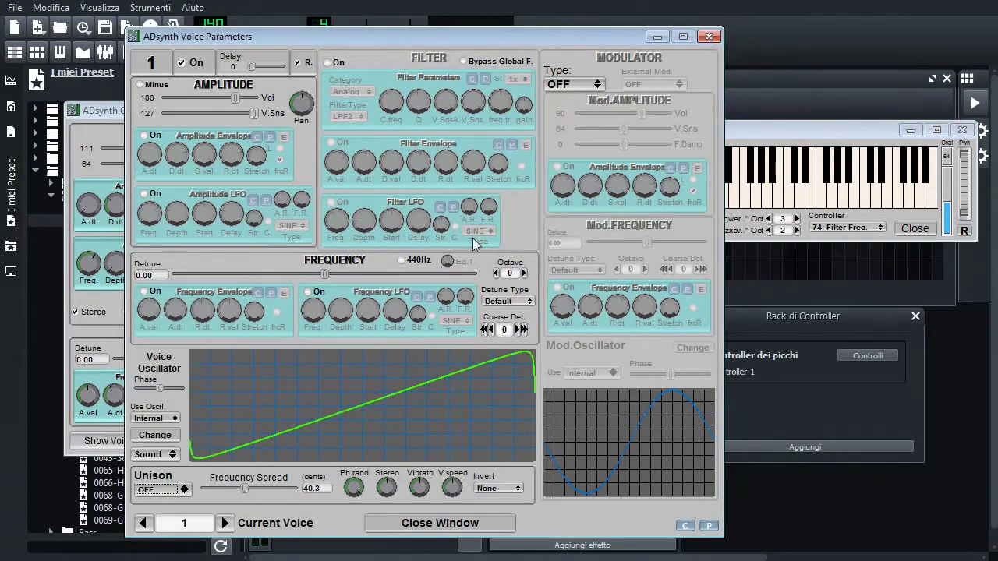
Step: Close and reopen the virtual keyboard, minimise the main ZynAddSubFX window, and place the keyboard beside the voice parameters
click(962, 130)
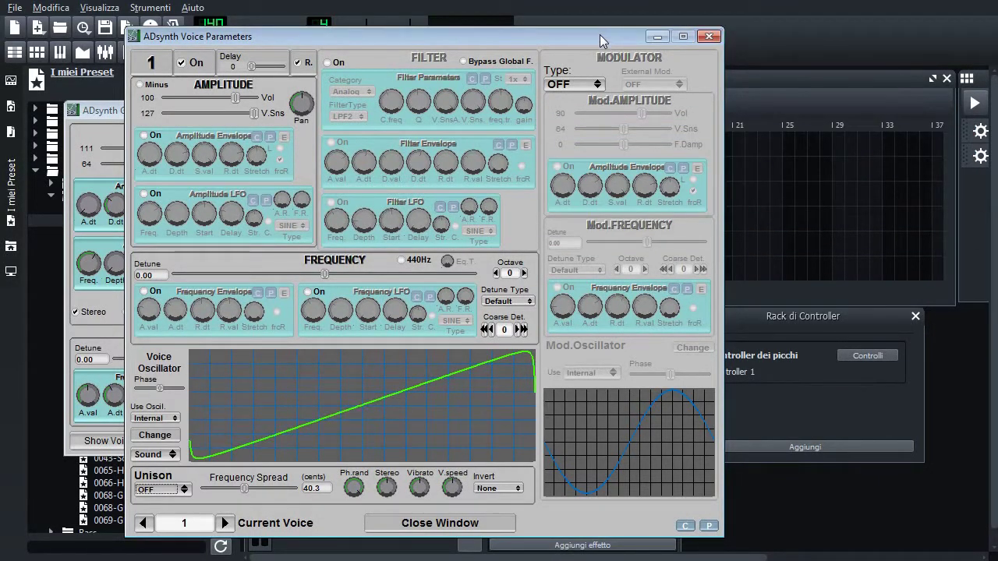
drag(600, 34, 663, 41)
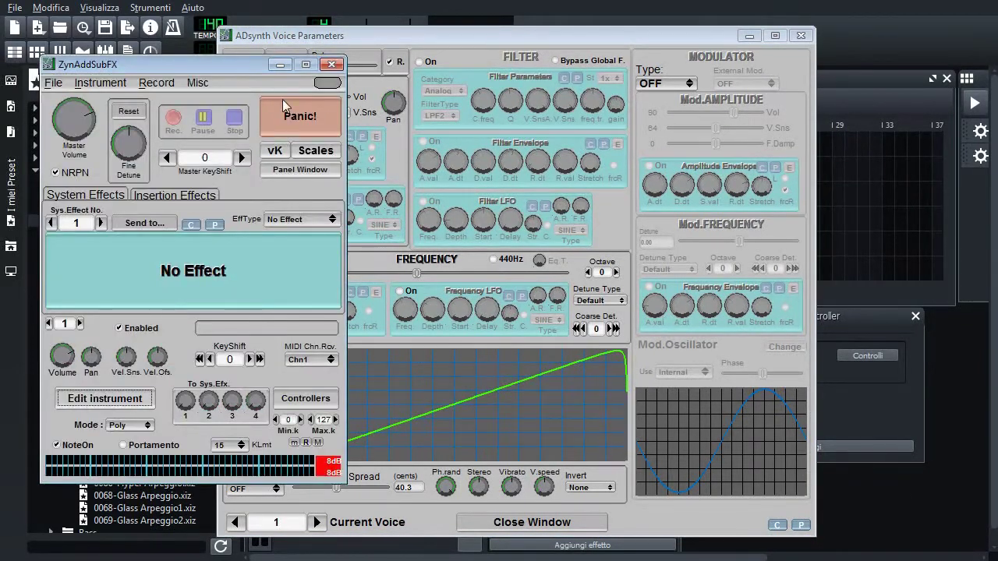
click(277, 152)
click(278, 65)
drag(637, 138, 660, 164)
drag(604, 39, 523, 35)
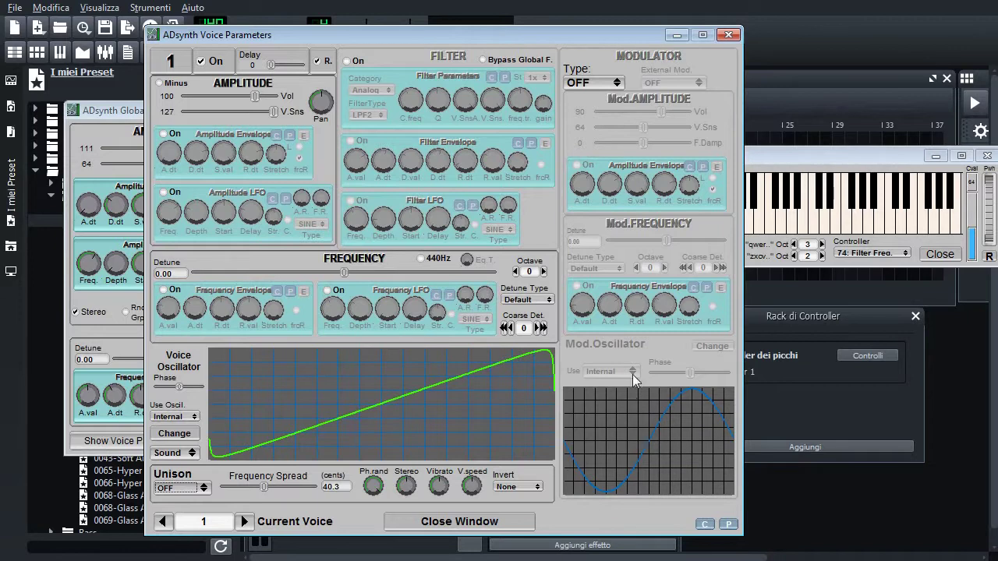
Step: Set voice 1's modulator type to PM, and look at the external modulator options, keeping OFF
click(594, 82)
click(597, 128)
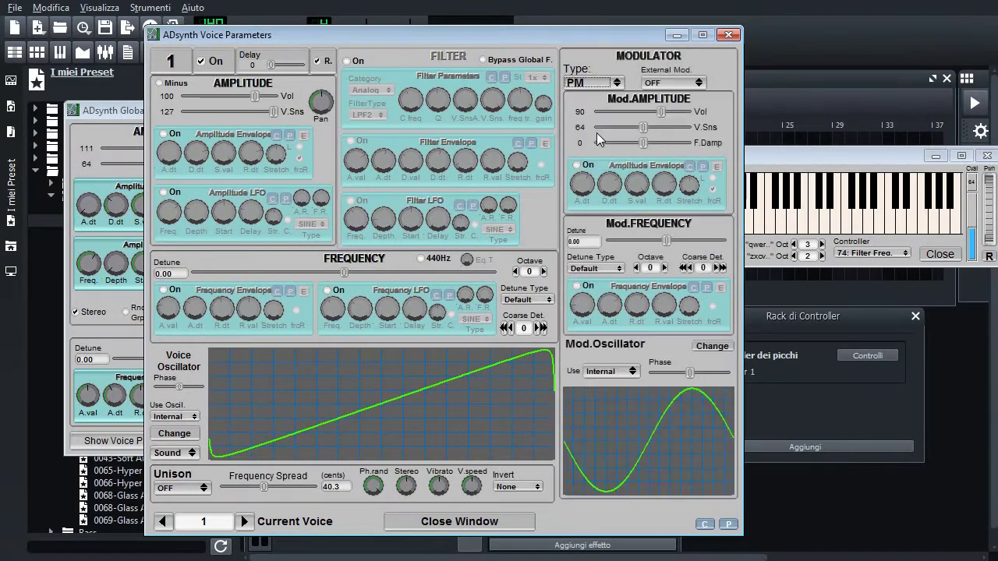
drag(617, 28, 563, 25)
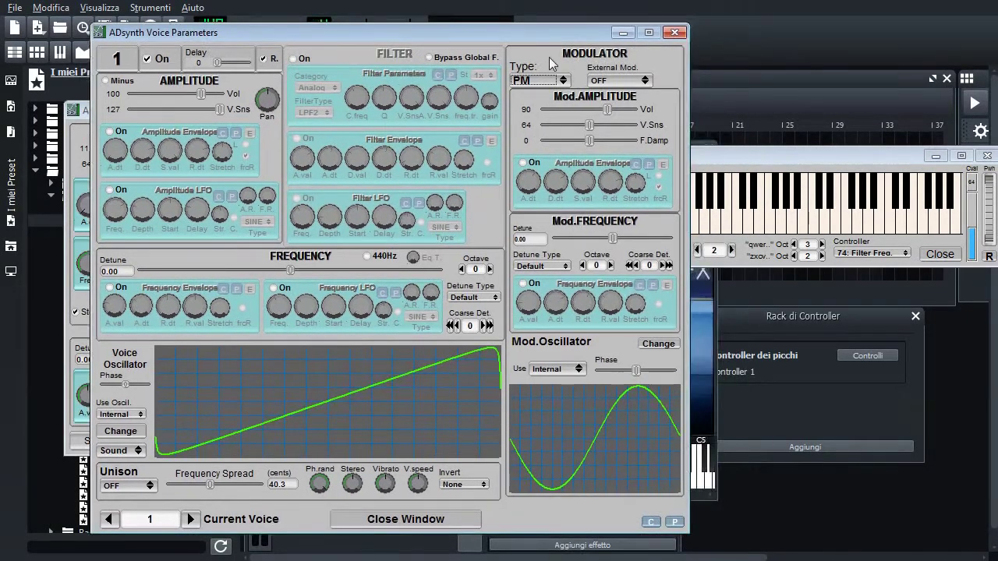
click(636, 82)
Step: Play notes across the virtual keyboard to hear voice 1 with PM modulation
click(790, 188)
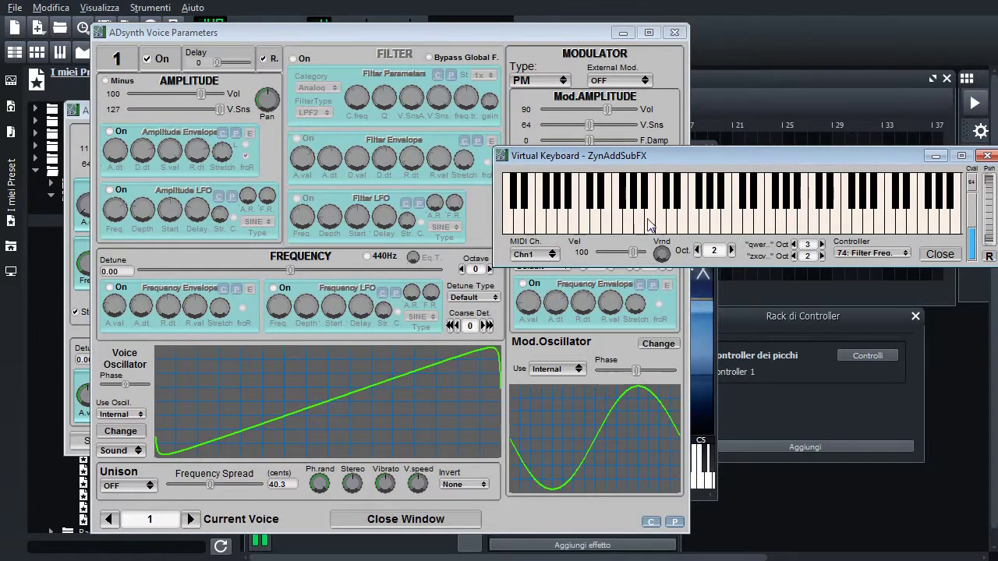
click(572, 78)
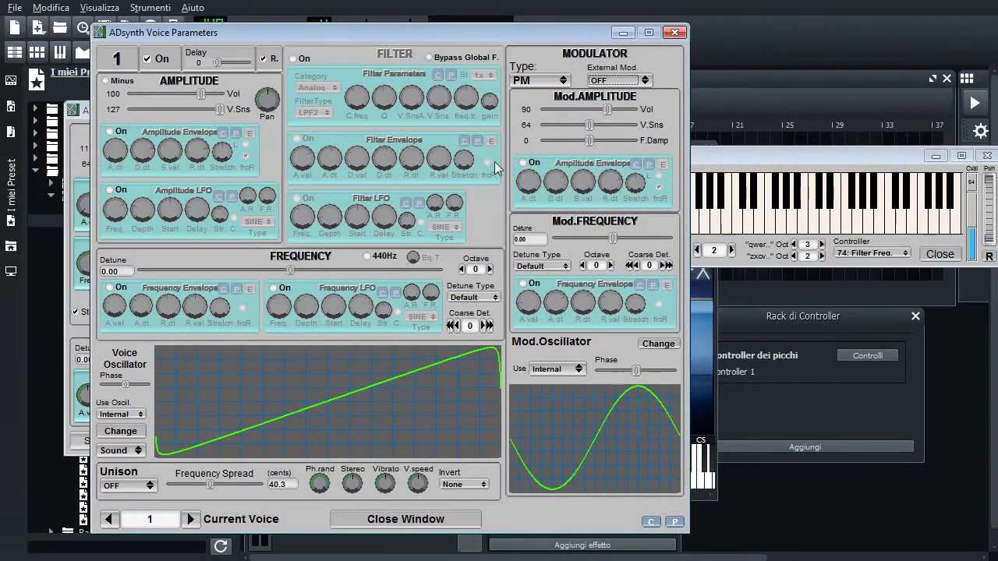
click(759, 222)
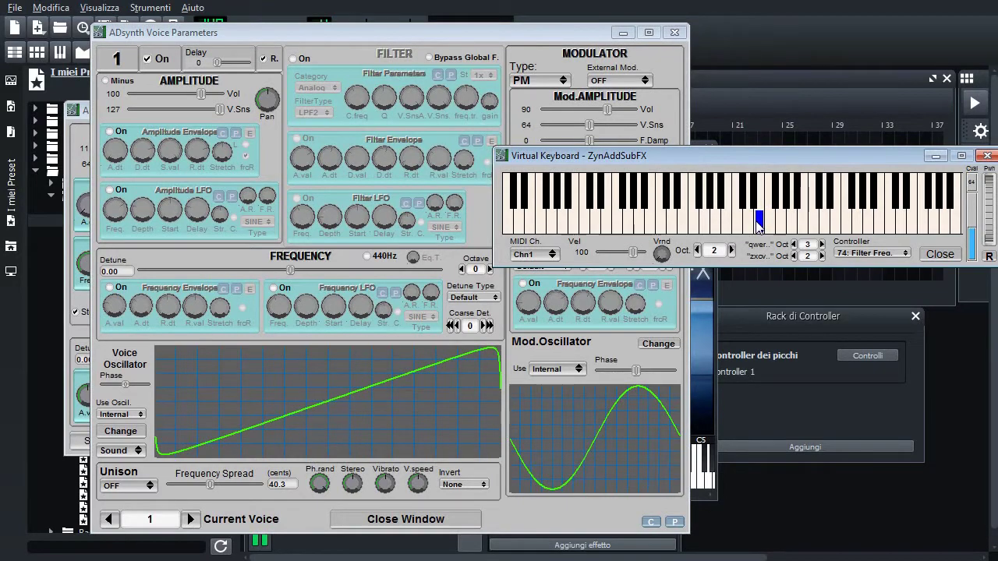
drag(759, 224, 667, 229)
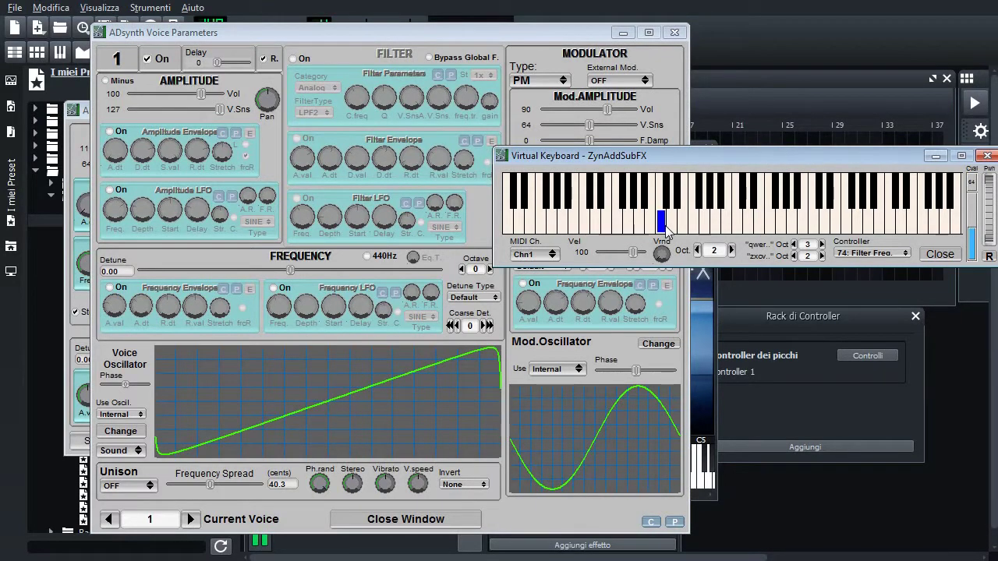
Step: Examine the modulator's amplitude envelope controls, and open and close its oscillator editor
click(589, 56)
click(519, 162)
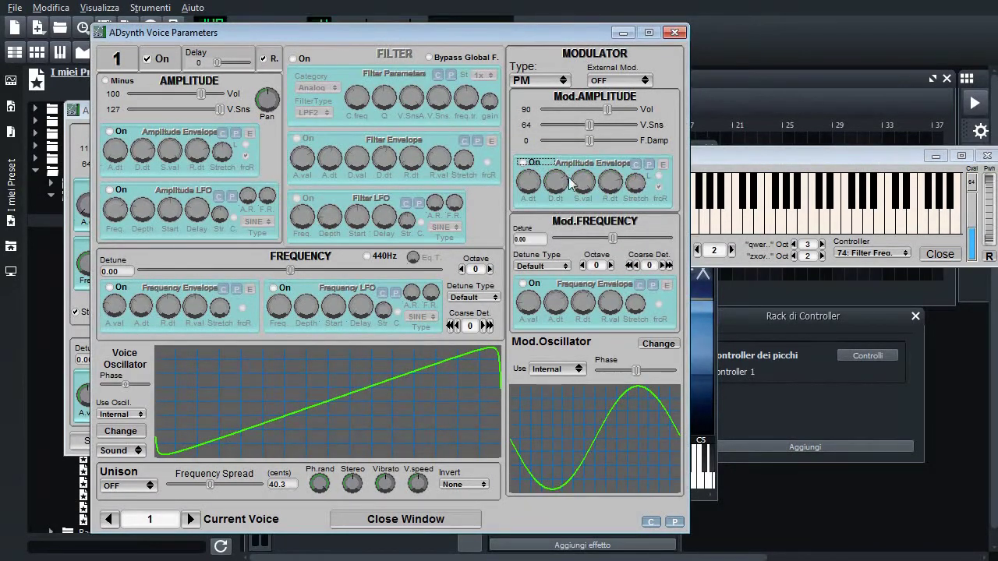
click(655, 344)
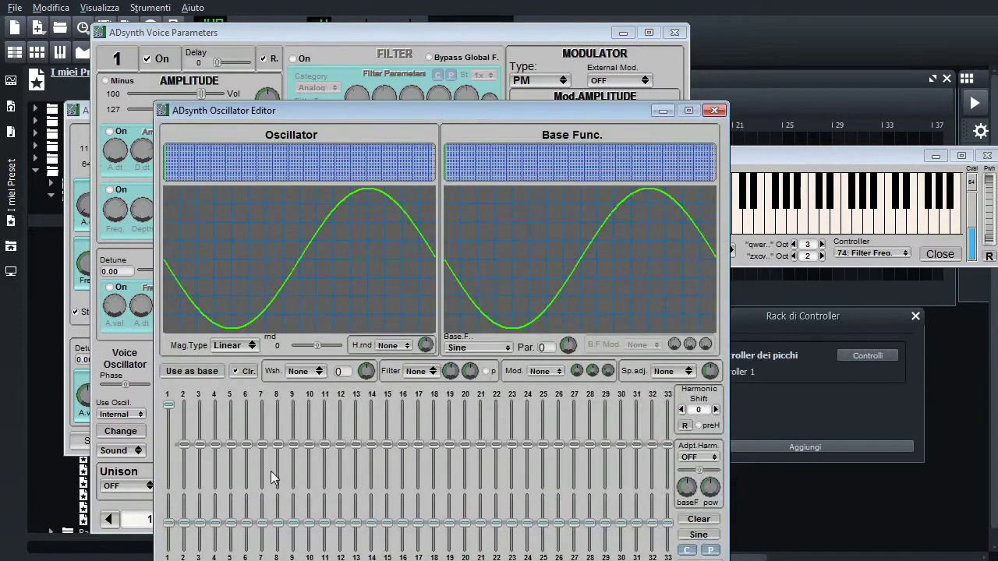
click(707, 114)
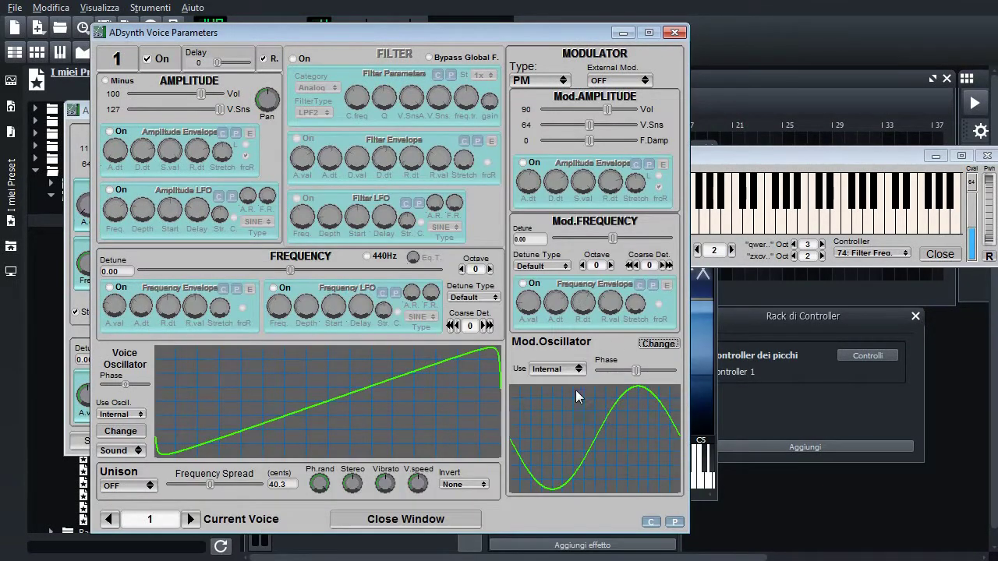
Step: Enable voice 2, try Ext. 1 as its oscillator source, and return the source to Internal
click(191, 519)
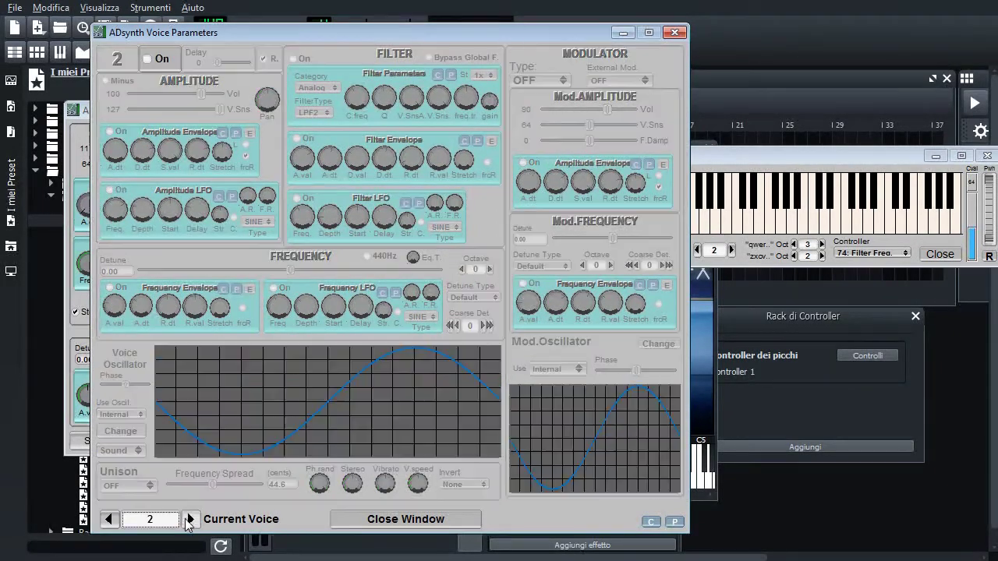
click(156, 58)
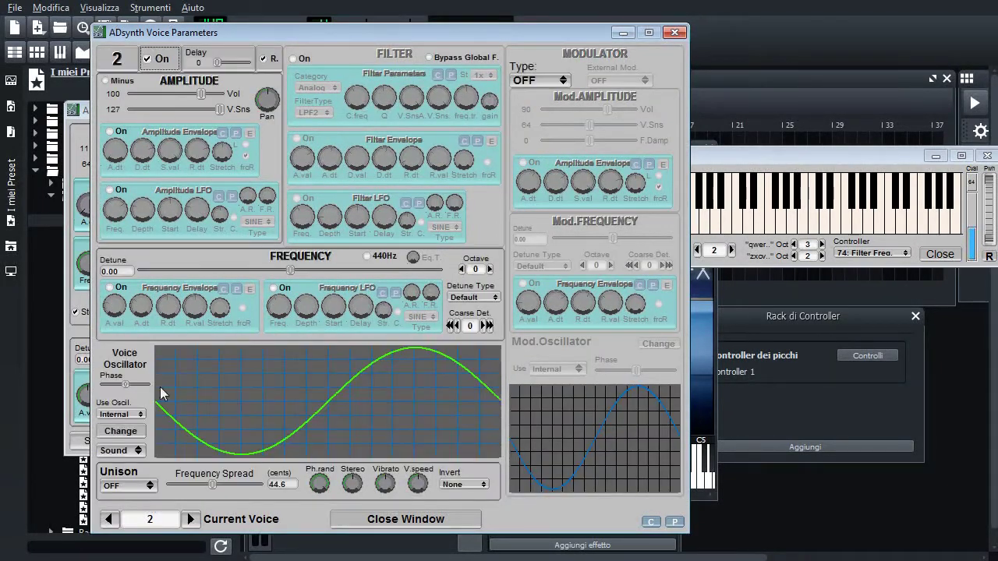
click(134, 414)
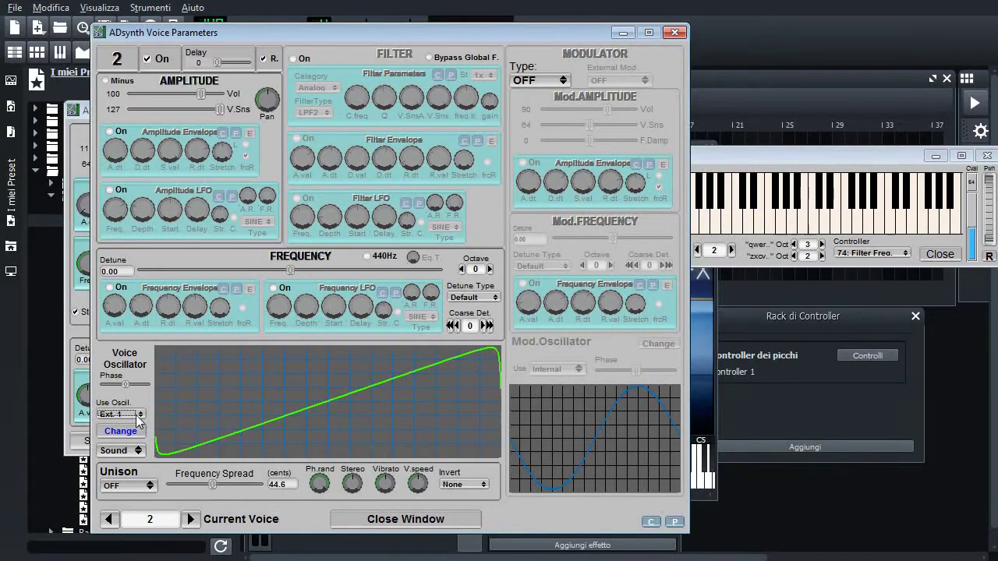
click(138, 416)
click(132, 405)
Step: Set voice 2's modulator type to PM with ExtMod. 1 as the external modulator
click(540, 81)
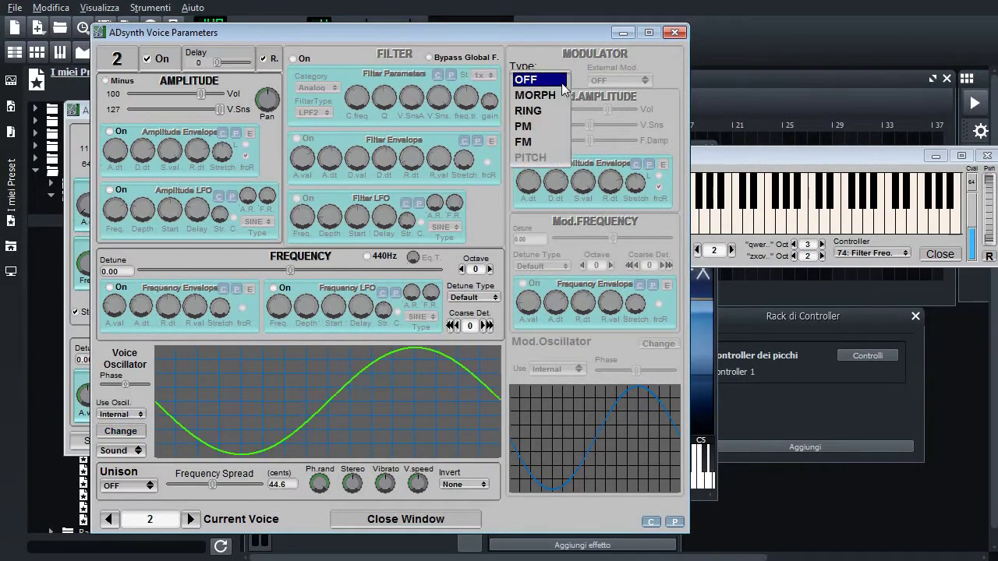
click(549, 126)
click(638, 81)
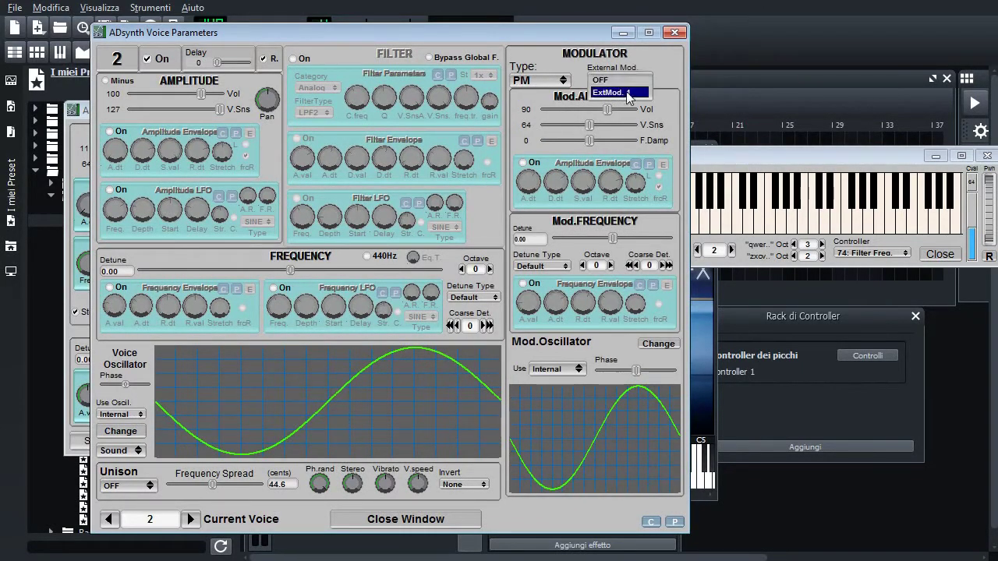
click(628, 93)
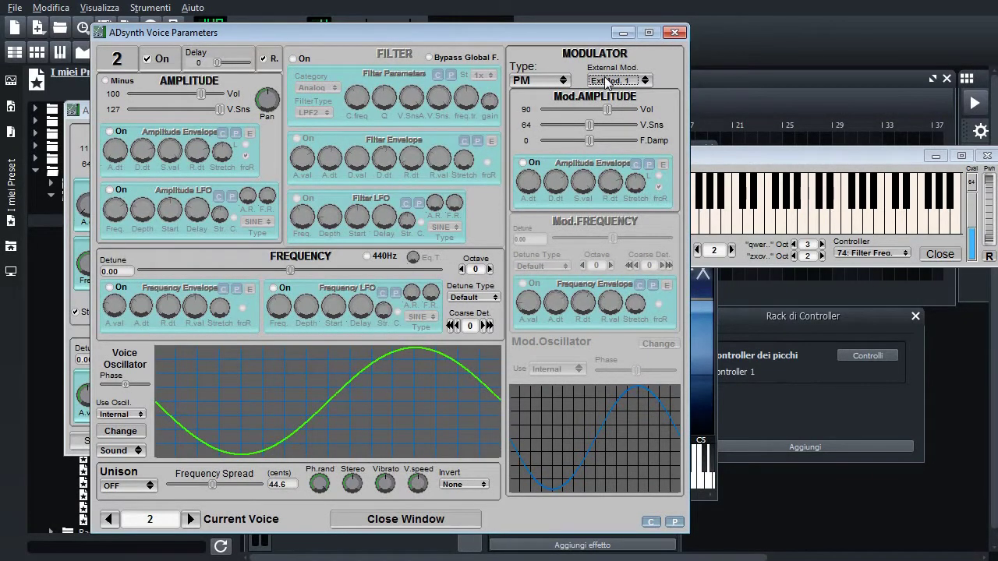
Step: Set voice 2's external modulator and modulator type back to OFF
click(607, 83)
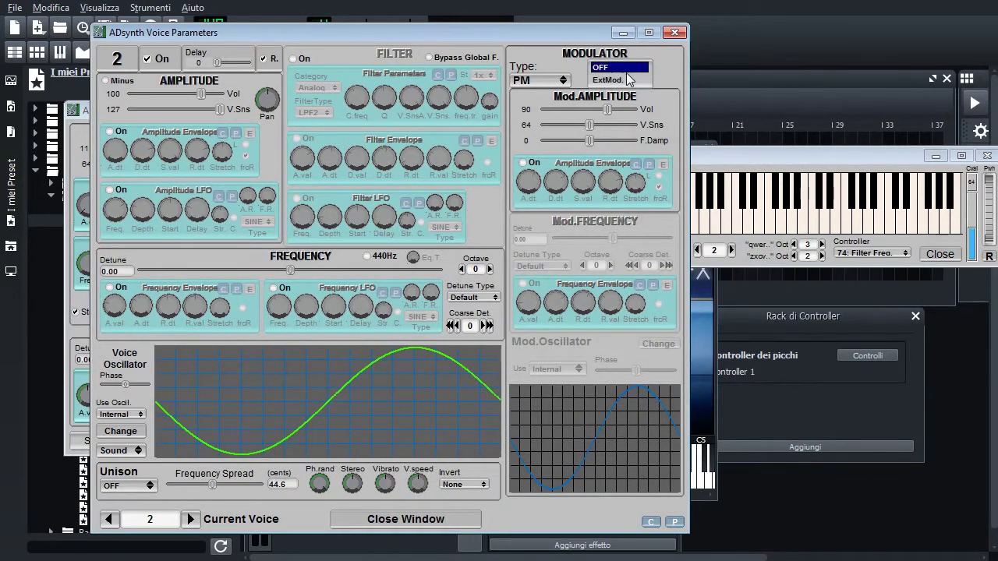
click(616, 68)
click(540, 80)
click(524, 32)
Step: Go to voice 8, enable it with a MORPH modulator, and look through its external modulator choices
click(190, 520)
click(190, 519)
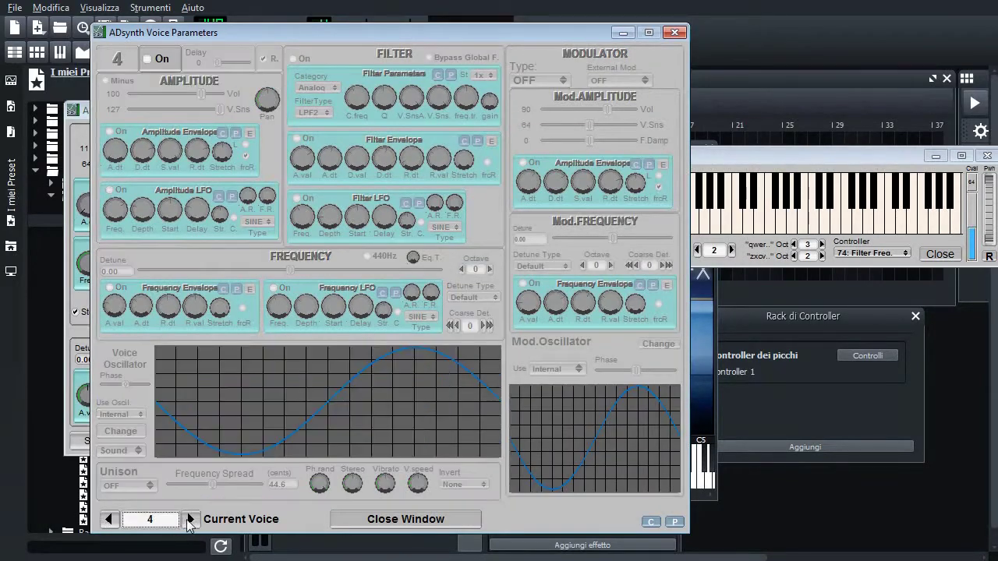
click(191, 519)
click(191, 519)
click(191, 520)
click(190, 519)
click(540, 80)
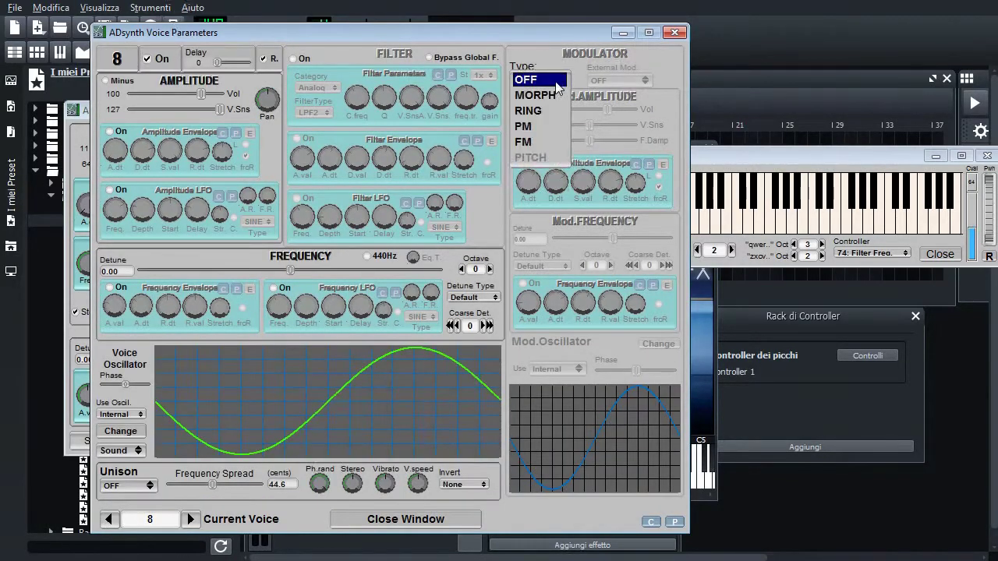
click(535, 96)
click(619, 80)
click(559, 68)
Step: Set voice 8's modulator type back to OFF, disable the voice and return to voice 1
click(557, 80)
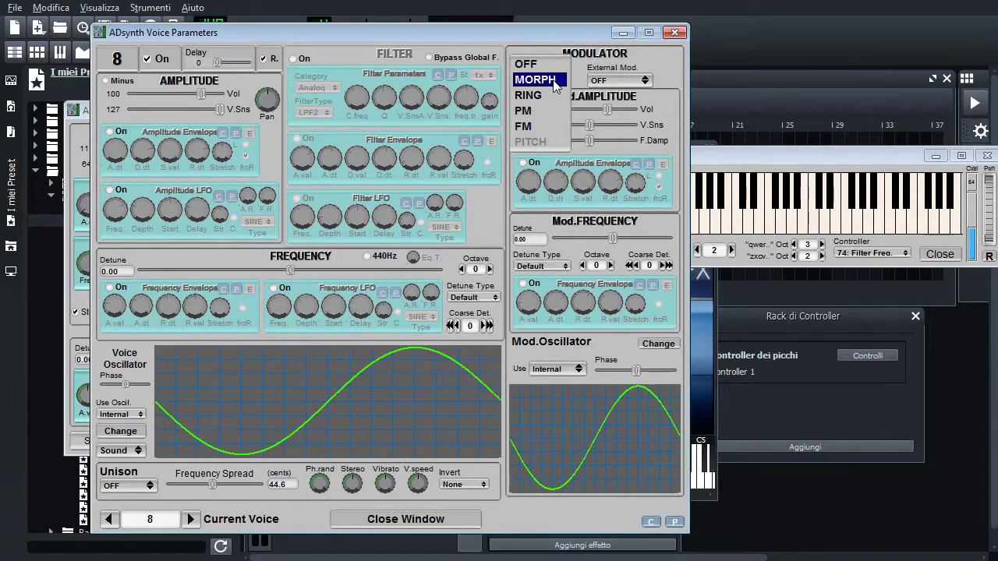
click(525, 60)
click(147, 59)
click(109, 519)
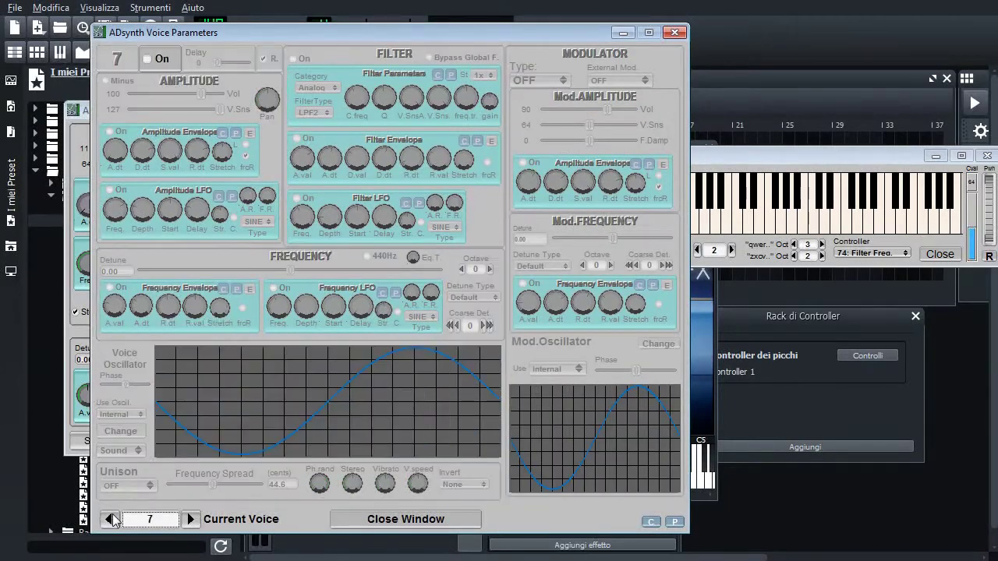
click(109, 520)
click(109, 520)
click(109, 519)
click(108, 520)
click(109, 519)
click(108, 520)
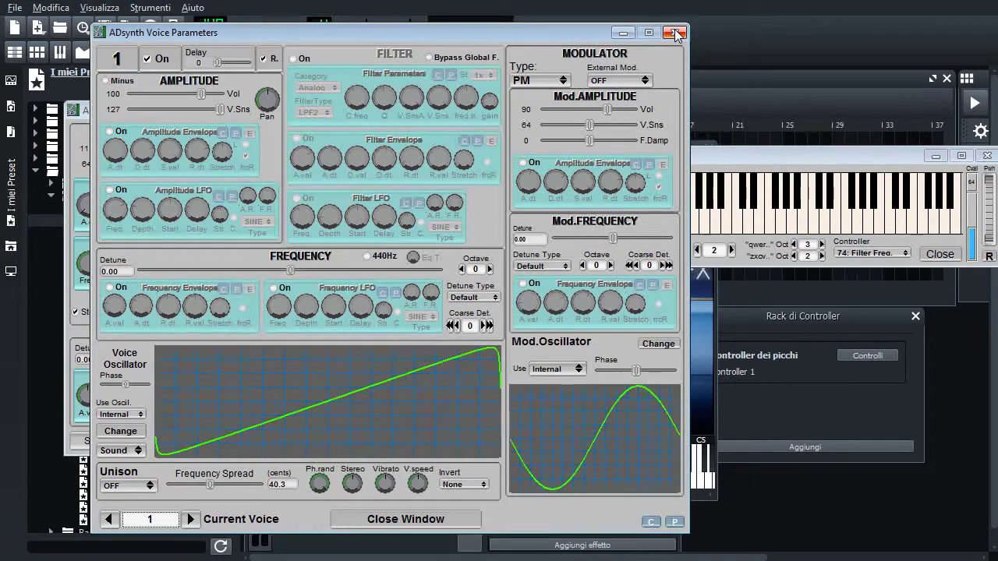
Step: Close the ADsynth voice parameters and the ADsynth global parameters
click(674, 33)
drag(378, 117, 436, 119)
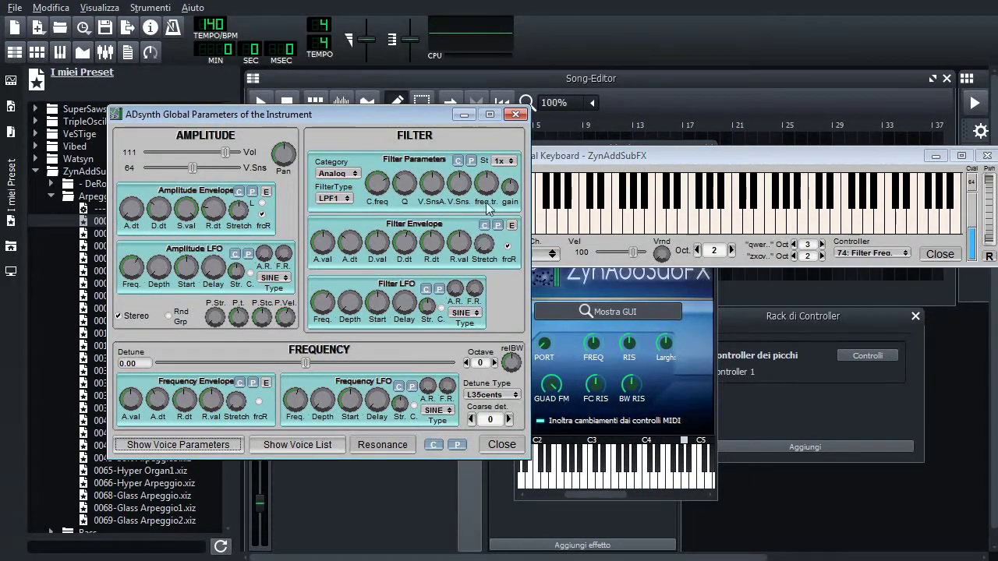
drag(419, 117, 396, 100)
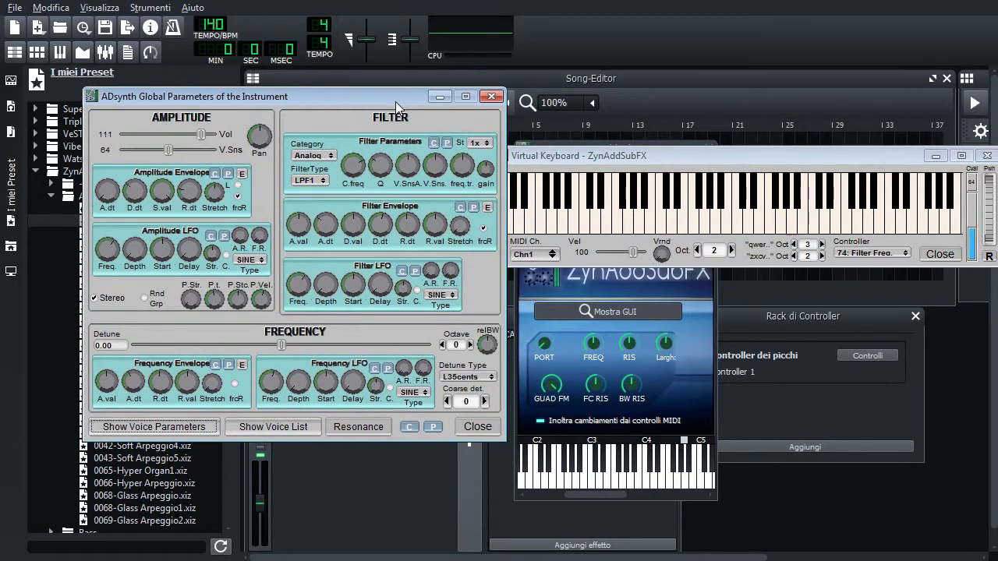
click(491, 96)
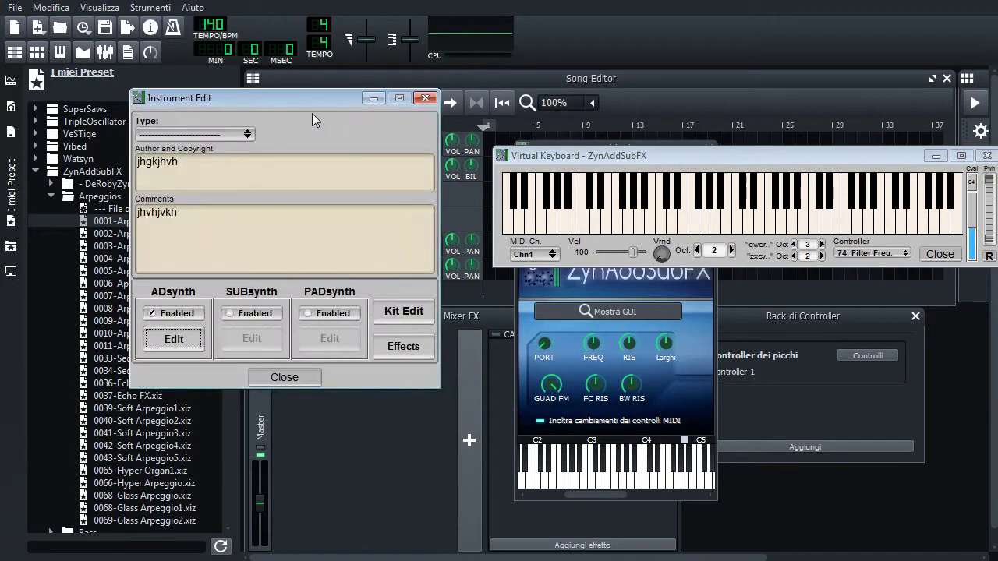
Step: Disable ADsynth, enable SUBsynth in its place, and open the SUBsynth parameters
drag(238, 96, 211, 97)
click(149, 315)
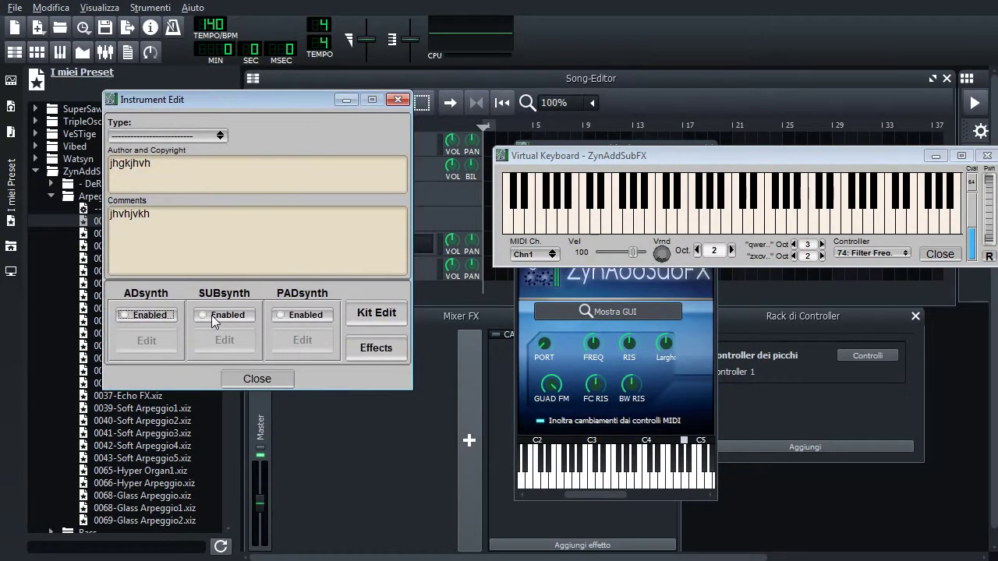
click(204, 316)
click(222, 340)
drag(250, 7, 365, 81)
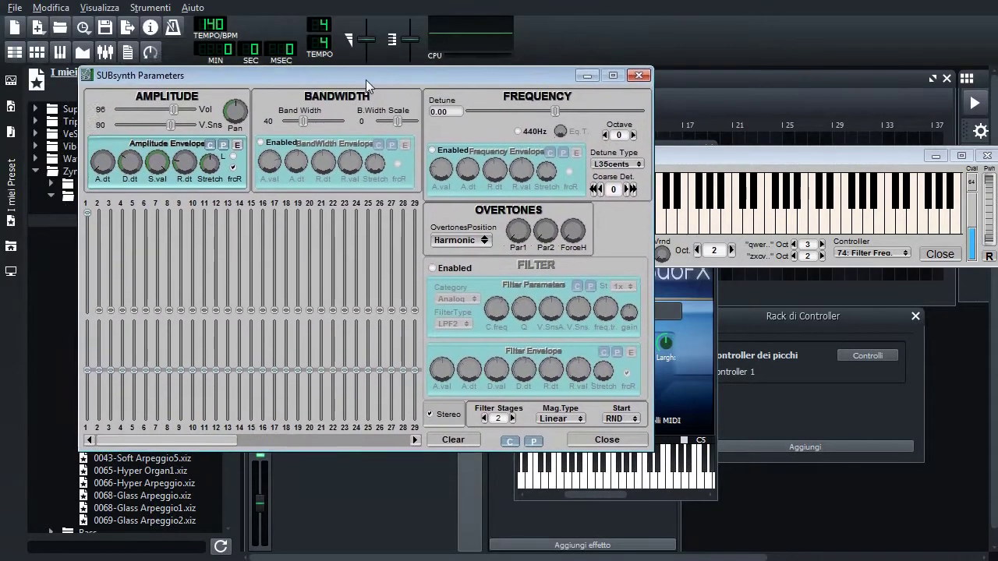
Step: Bring up the virtual keyboard beside the SUBsynth editor and play notes to hear the initial sound
drag(733, 159, 707, 322)
click(716, 378)
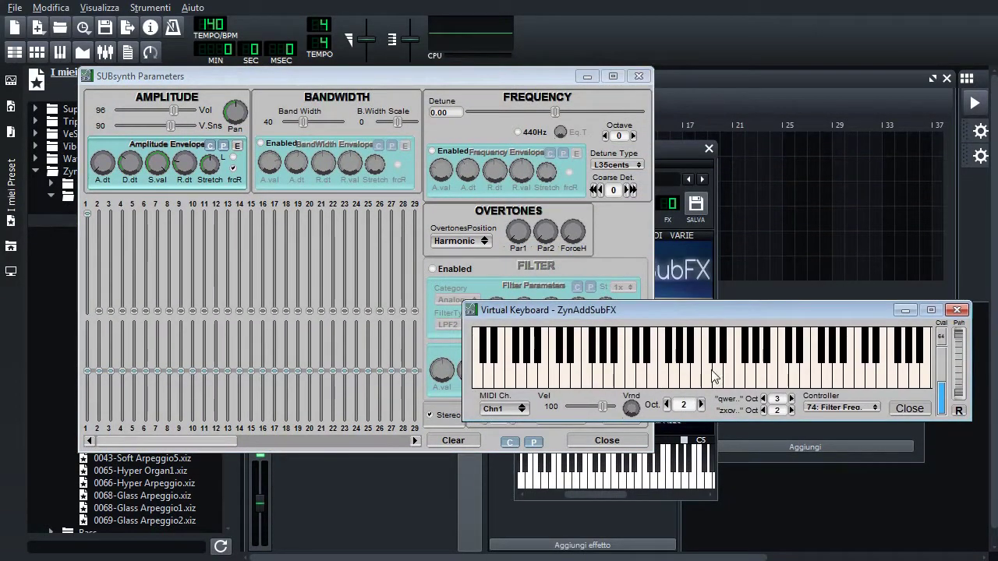
click(860, 380)
Step: Raise the magnitudes of SUBsynth harmonics 2, 4 and 6, and play notes to hear the richer sound
click(91, 211)
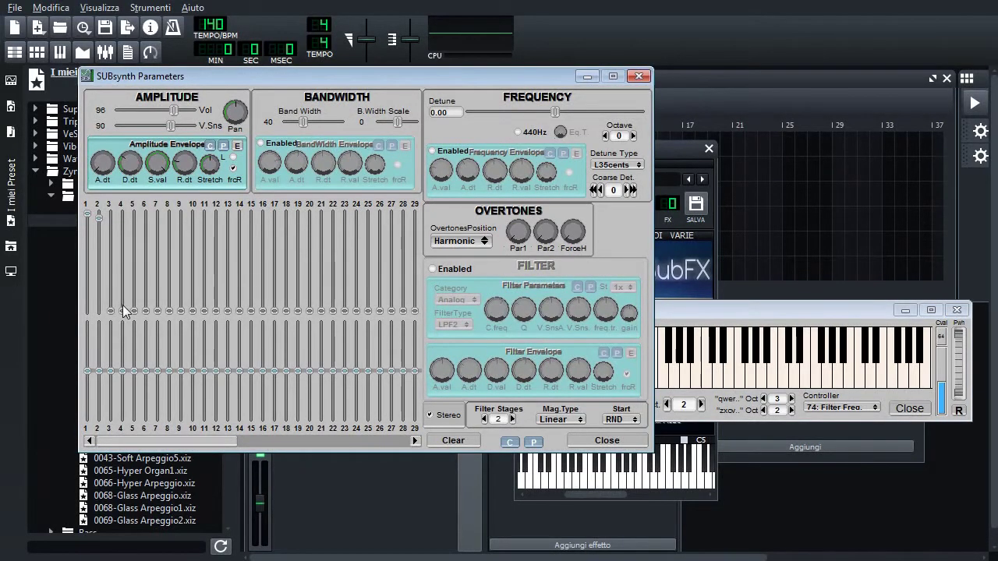
drag(146, 311, 146, 270)
click(766, 310)
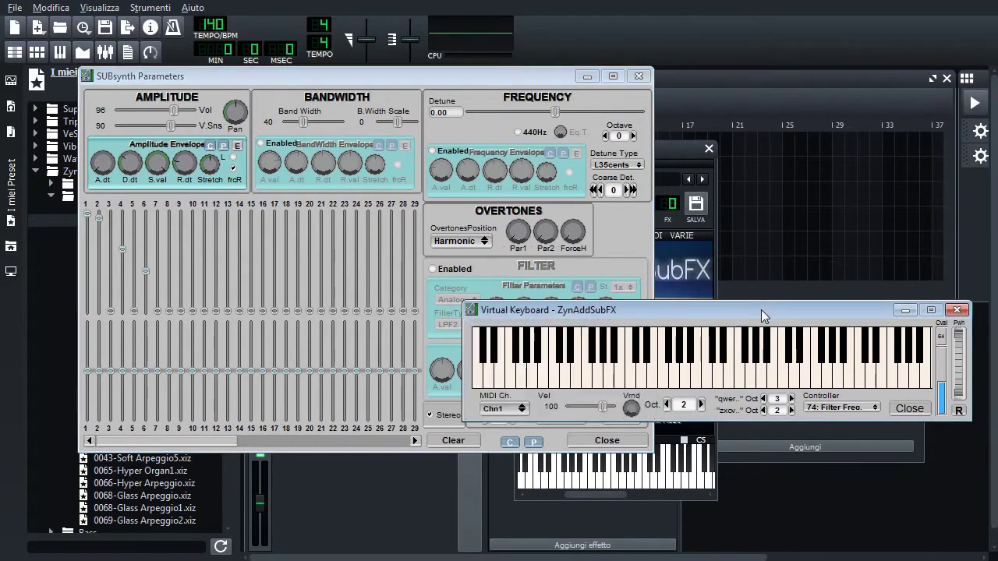
click(718, 378)
click(630, 378)
click(786, 378)
click(917, 376)
click(894, 378)
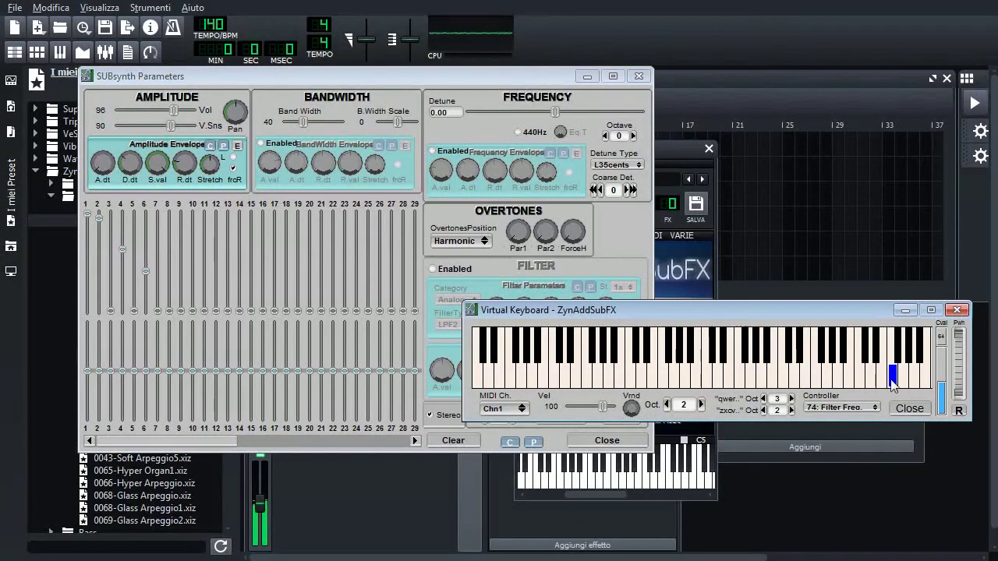
click(873, 380)
click(786, 382)
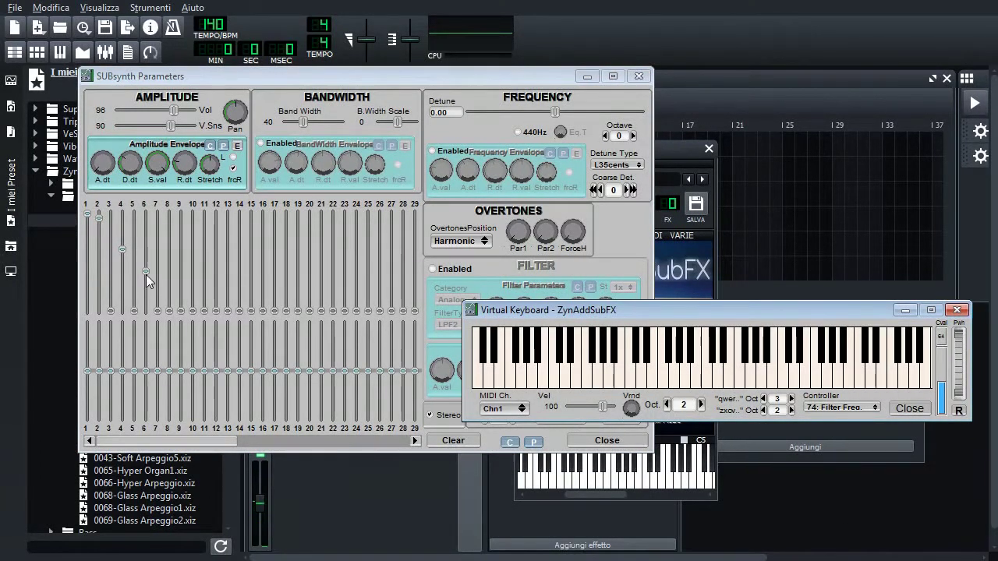
Step: Reset harmonic 6's magnitude and raise harmonic 4's bandwidth close to its maximum
right_click(146, 273)
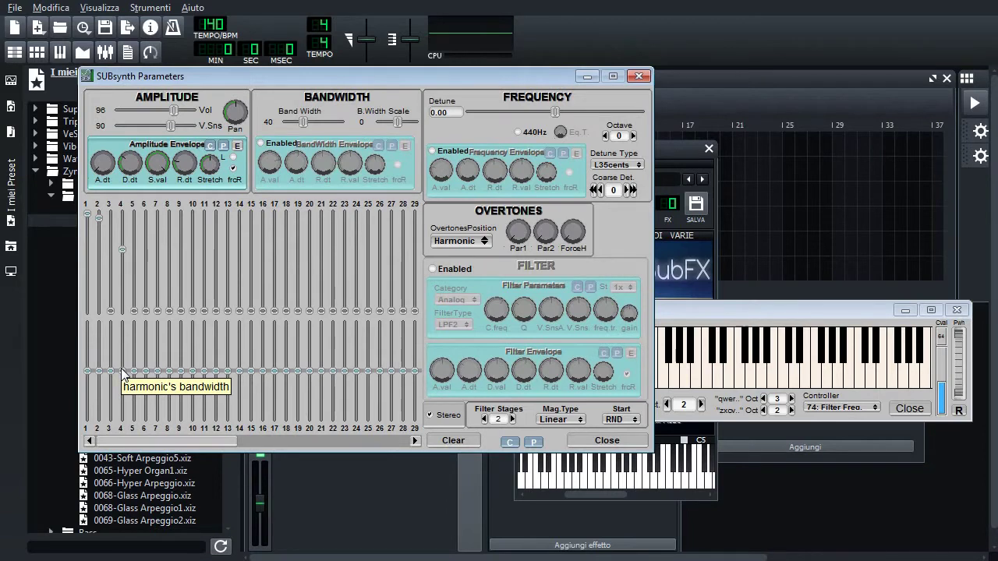
drag(123, 375, 122, 328)
Step: Play notes on the virtual keyboard to hear the widened fourth harmonic
click(730, 376)
click(815, 375)
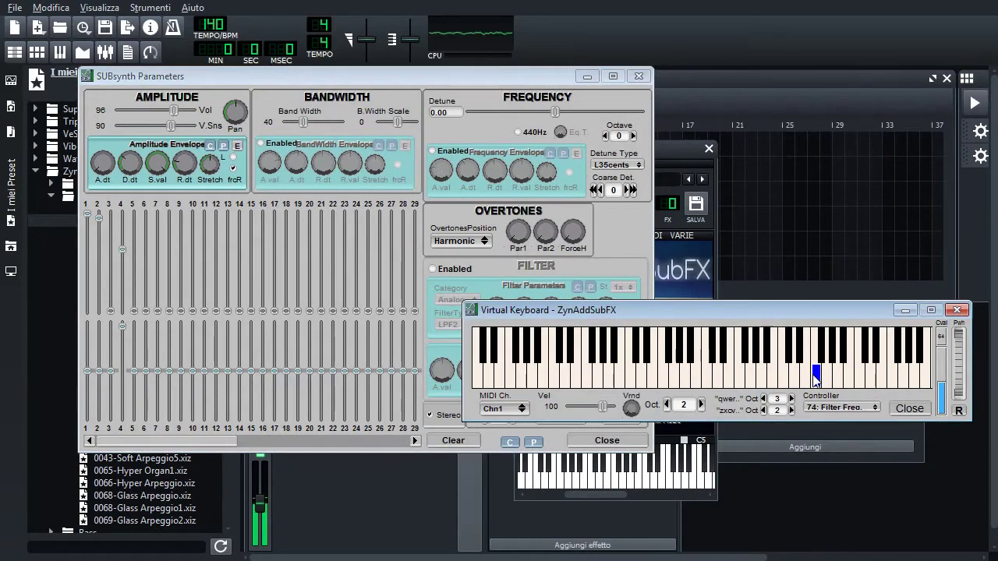
click(741, 379)
click(754, 378)
click(709, 378)
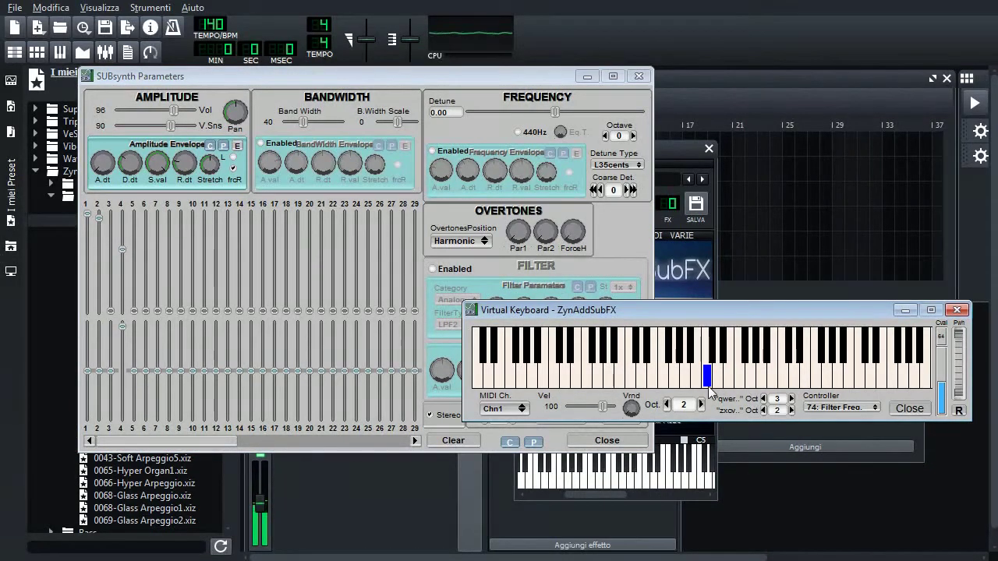
click(723, 378)
click(709, 378)
Step: Set the SUBsynth amplitude volume to 107 and play high and low notes to hear it
drag(172, 111, 182, 112)
click(718, 379)
click(840, 378)
click(914, 381)
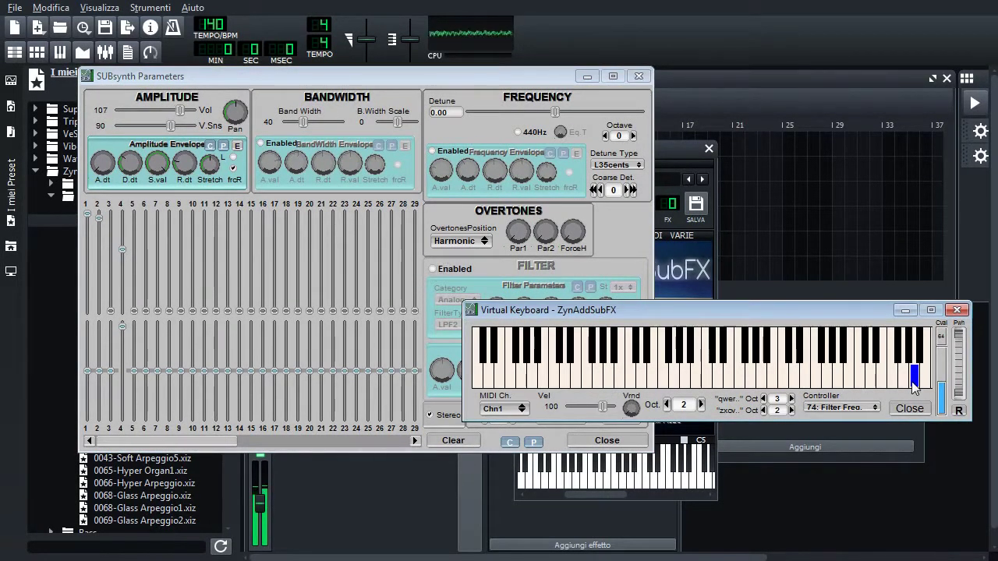
click(884, 378)
click(677, 378)
click(698, 378)
click(674, 381)
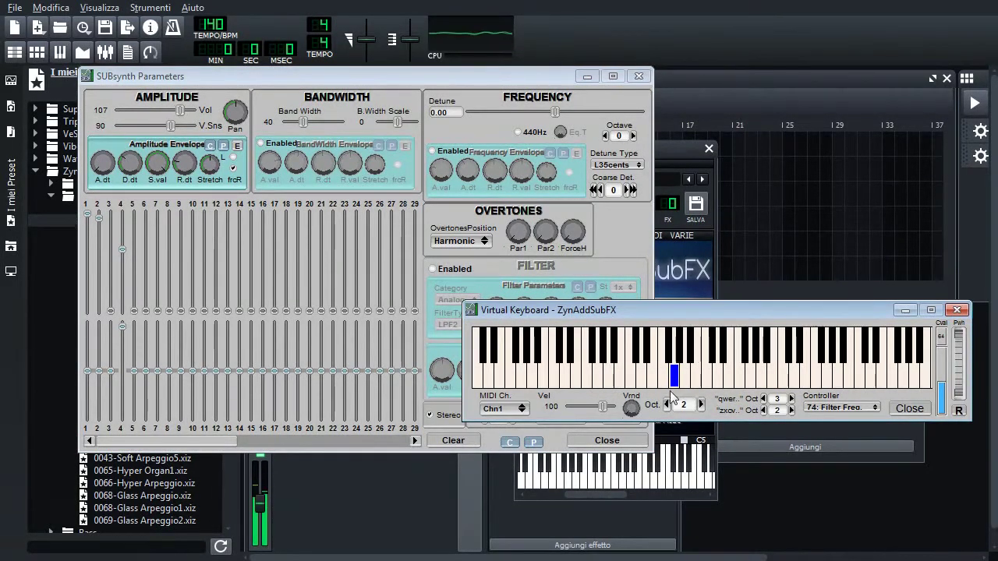
click(684, 378)
click(630, 381)
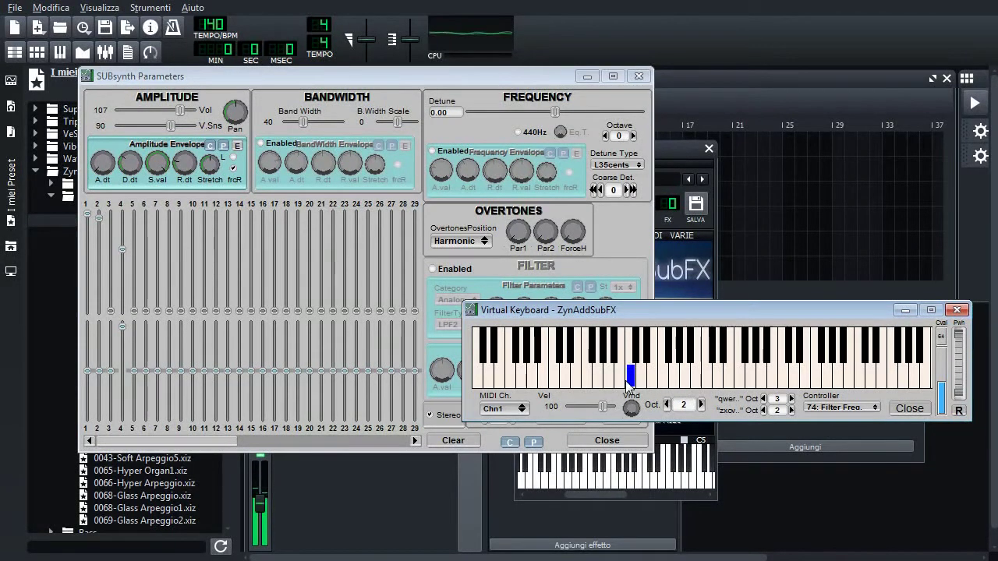
click(644, 378)
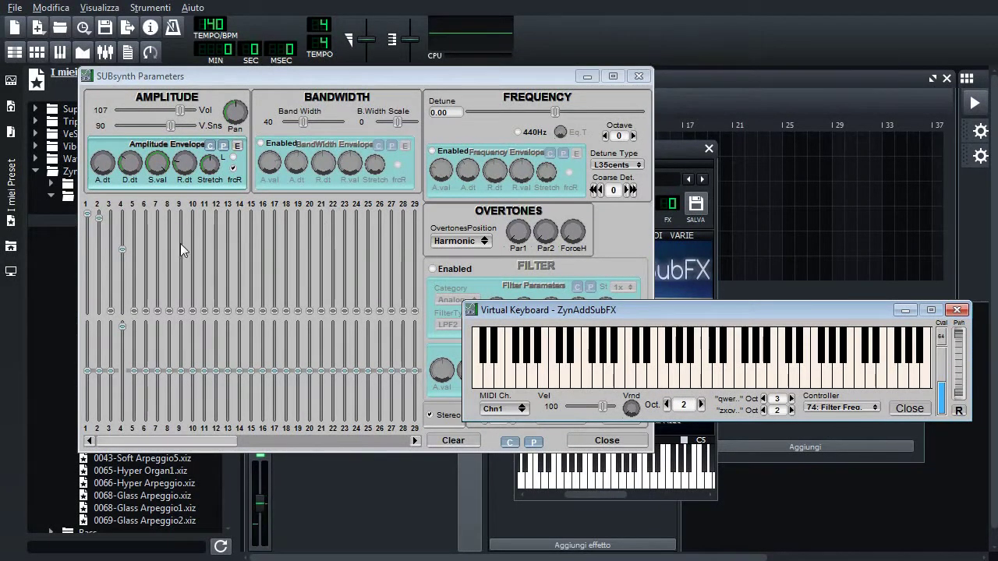
Step: Play a short phrase through the virtual keyboard's computer-key mapping and reposition the virtual keyboard
drag(696, 318, 660, 303)
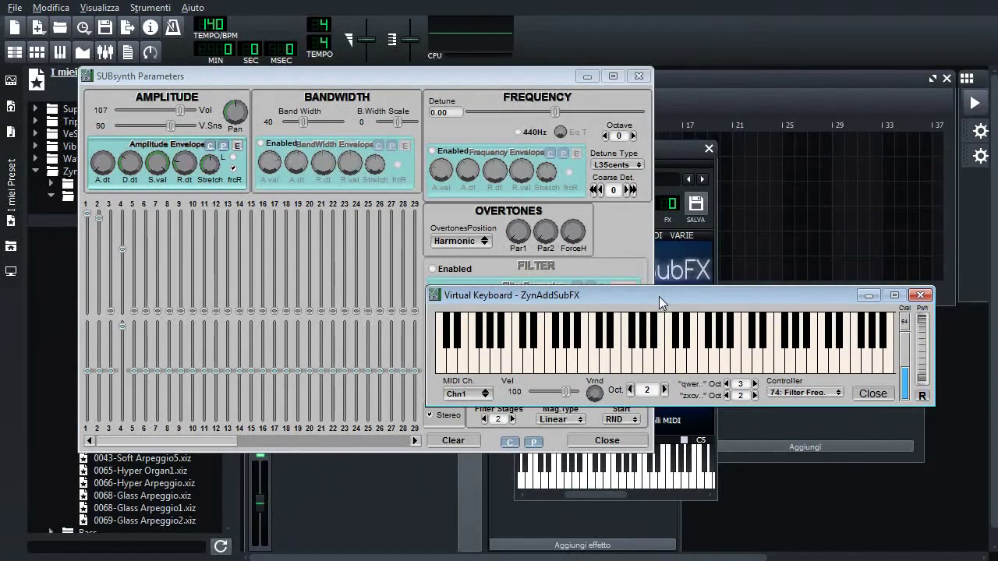
key(y)
key(i)
key(u)
key(t)
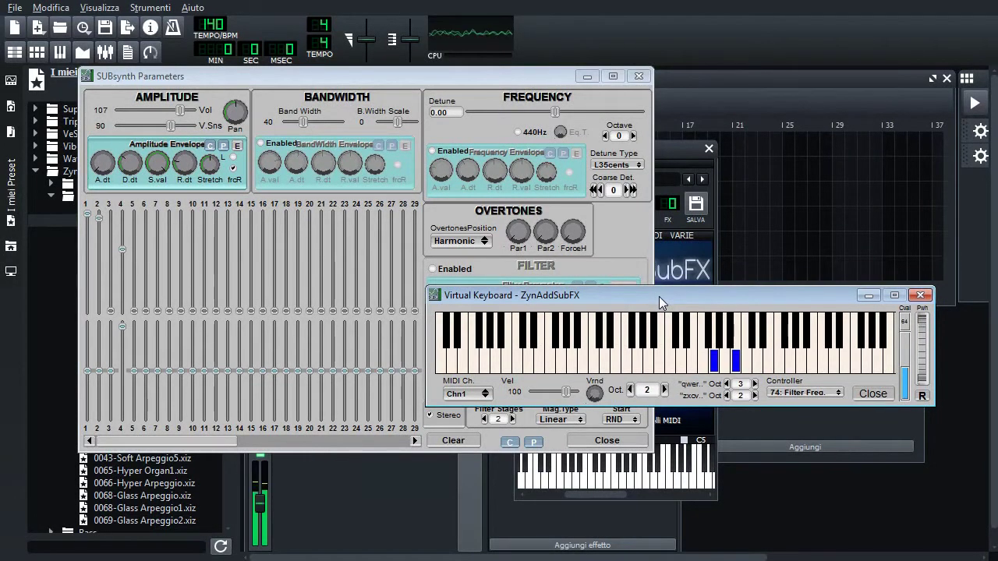
key(r)
key(e)
key(y)
key(t)
key(w)
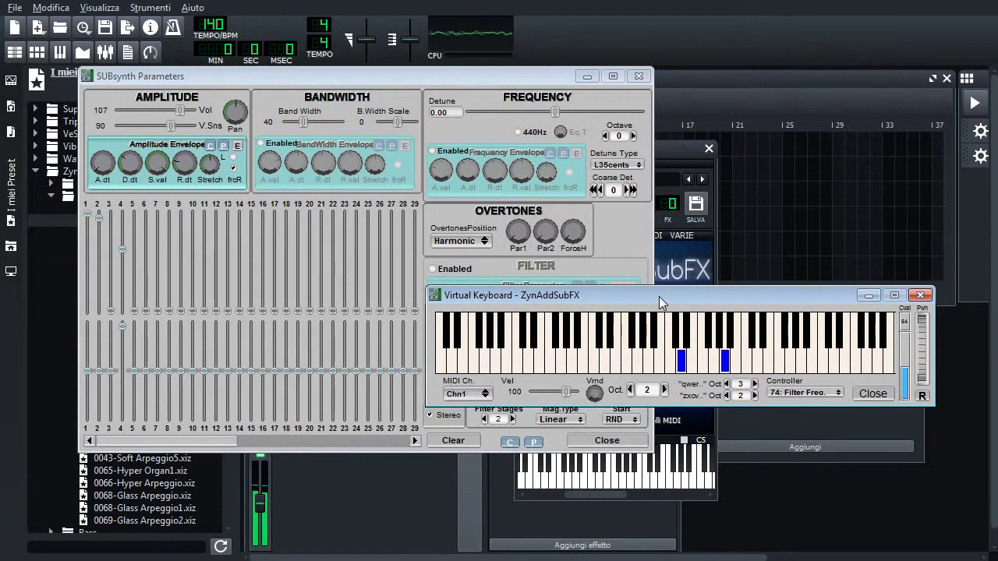
drag(660, 299, 707, 296)
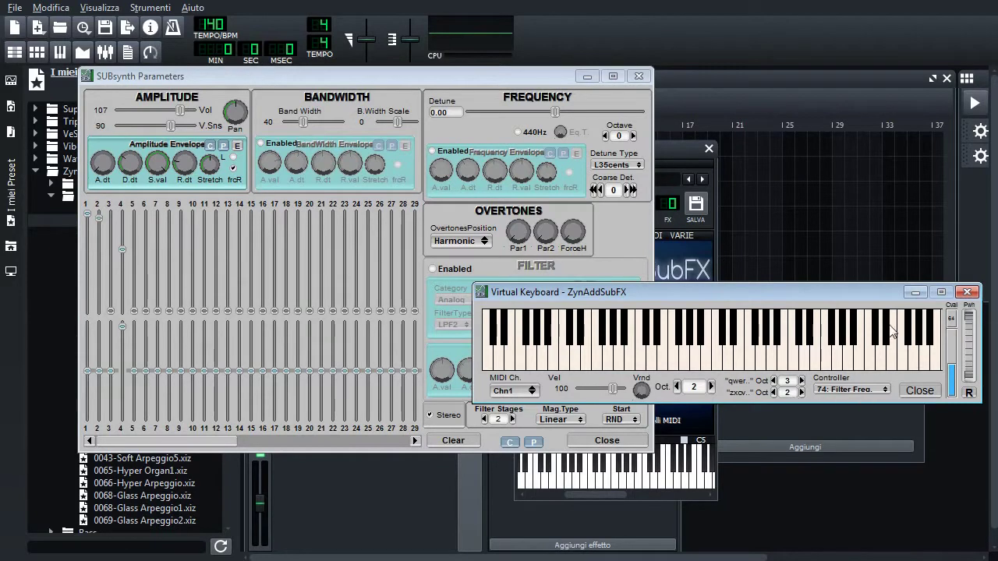
drag(836, 302, 844, 327)
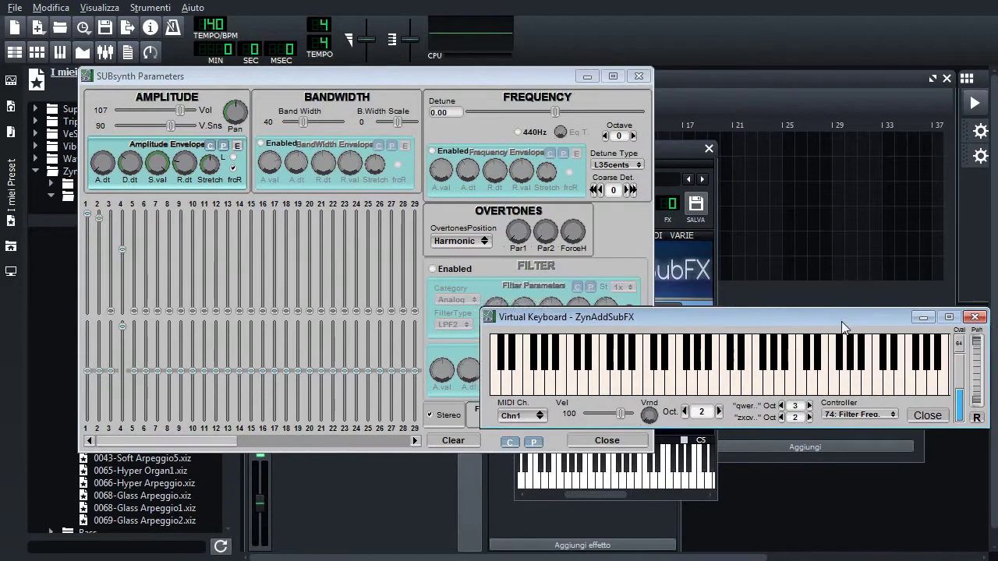
Step: Enable the SUBsynth bandwidth envelope and play notes to hear its effect
click(455, 82)
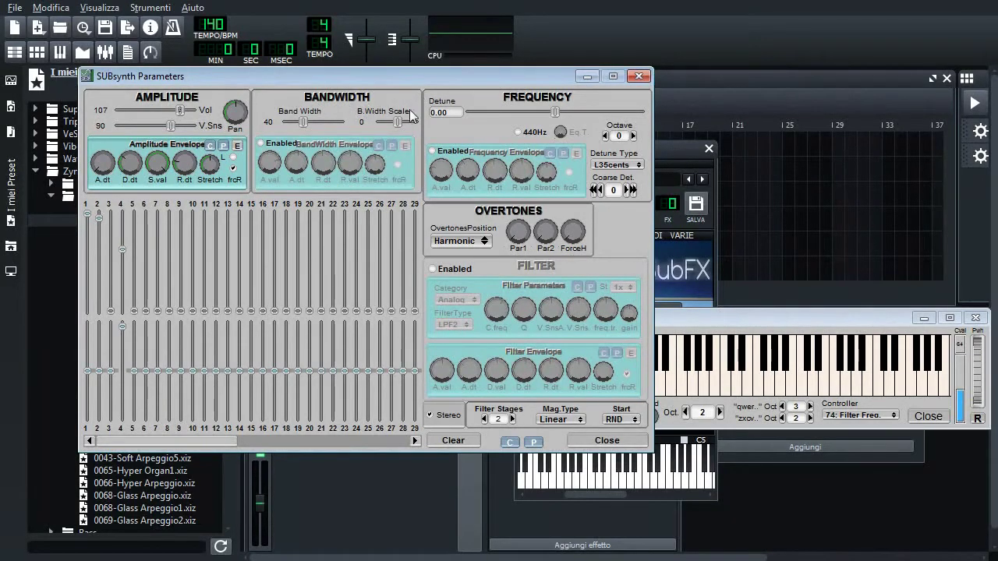
click(260, 144)
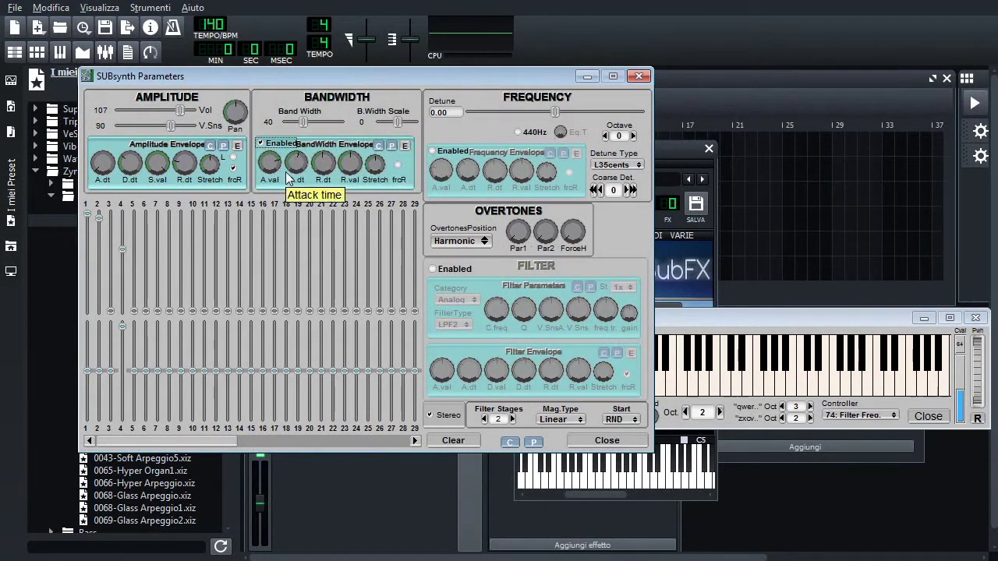
drag(761, 390, 884, 387)
click(740, 386)
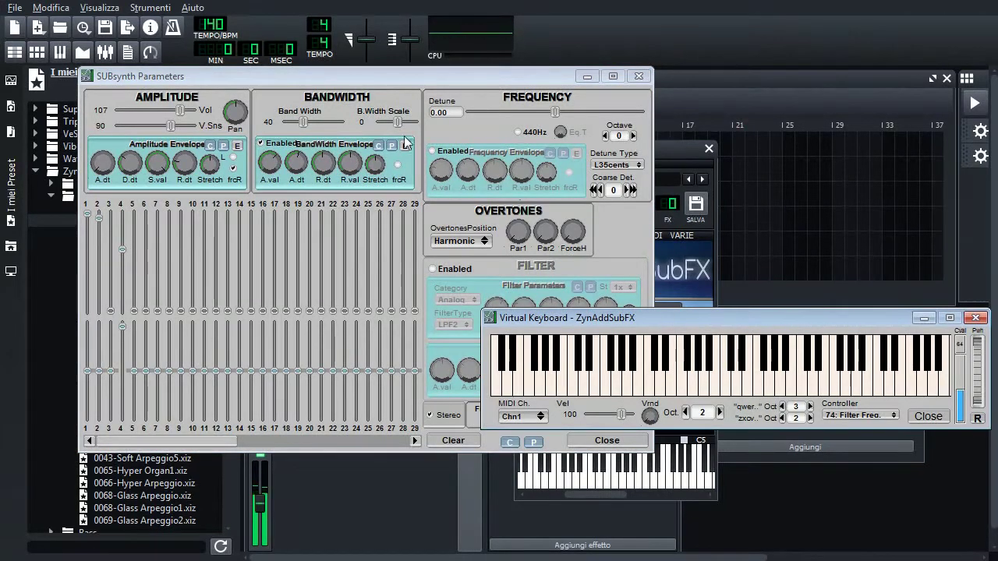
Step: Adjust the bandwidth envelope's attack value and set Band Width to 78, playing a note to compare
click(268, 165)
drag(303, 122, 321, 122)
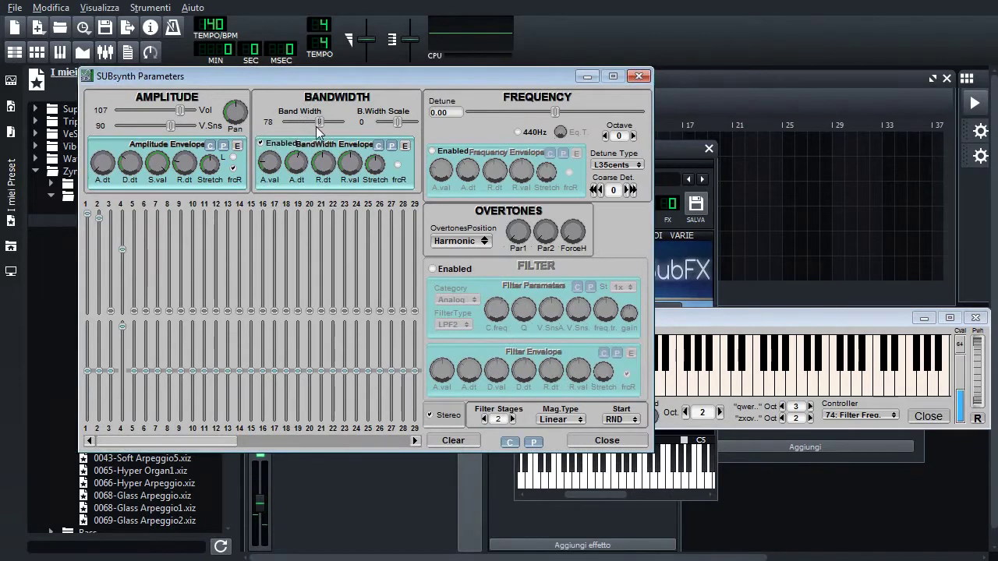
click(680, 382)
drag(681, 382, 680, 382)
Step: Disable the bandwidth envelope and close the SUBsynth parameters
click(261, 144)
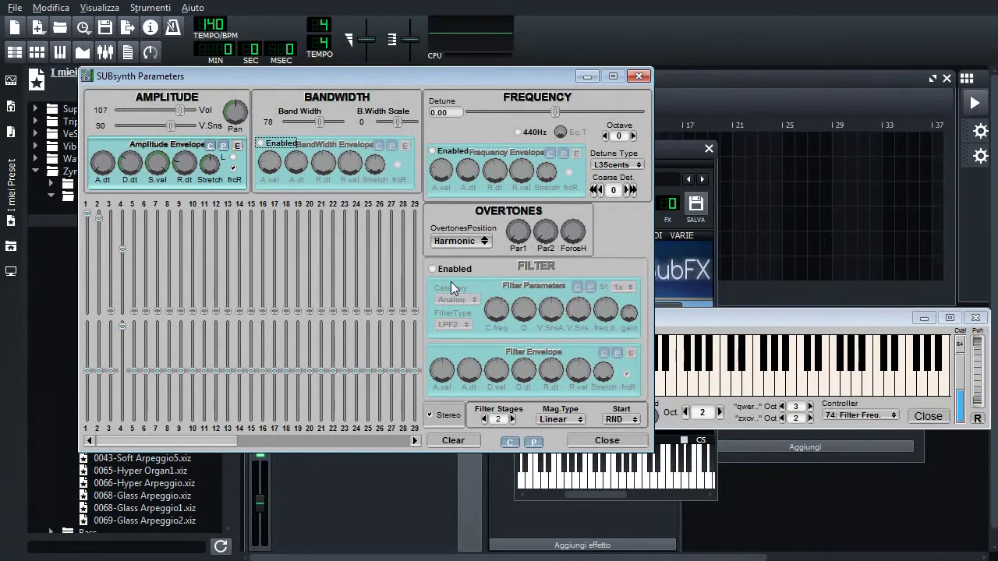
click(607, 442)
Step: Disable SUBsynth, enable PADsynth in its place, and open the PADsynth parameters
drag(254, 105, 276, 125)
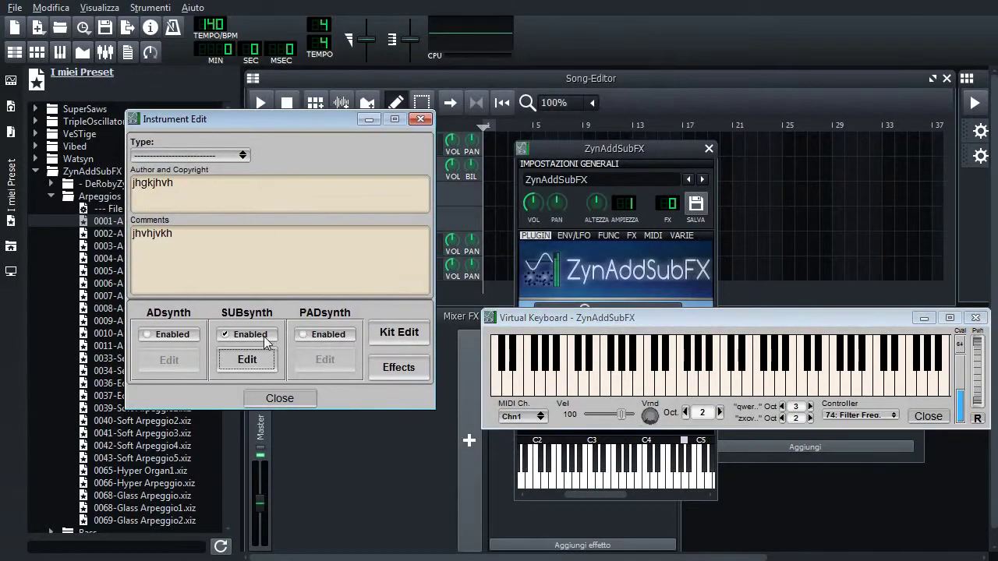
click(256, 336)
click(332, 336)
click(324, 361)
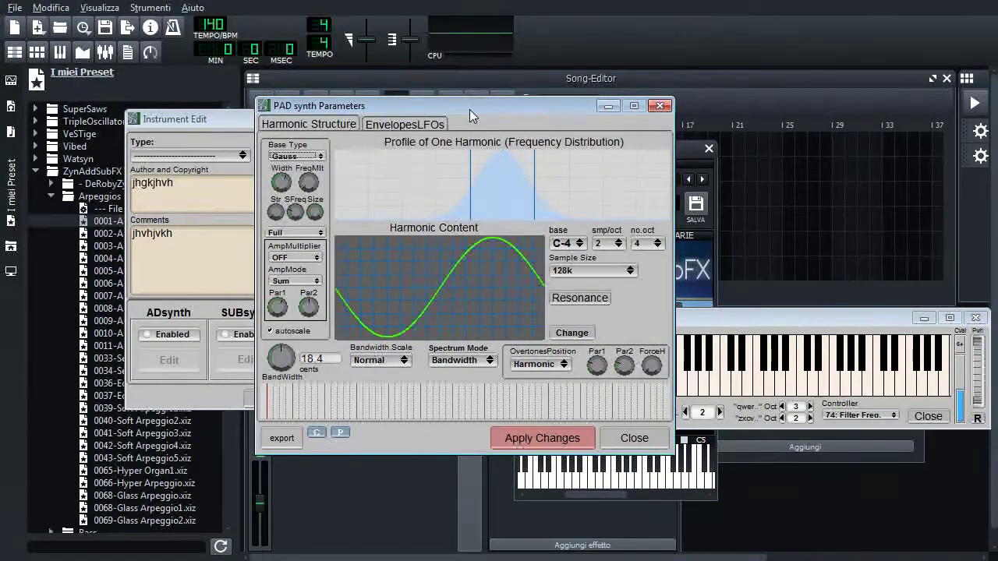
Step: Raise harmonics 12 and 13 of the PADsynth oscillator in the harmonic content editor, and close the editor
drag(470, 110, 506, 110)
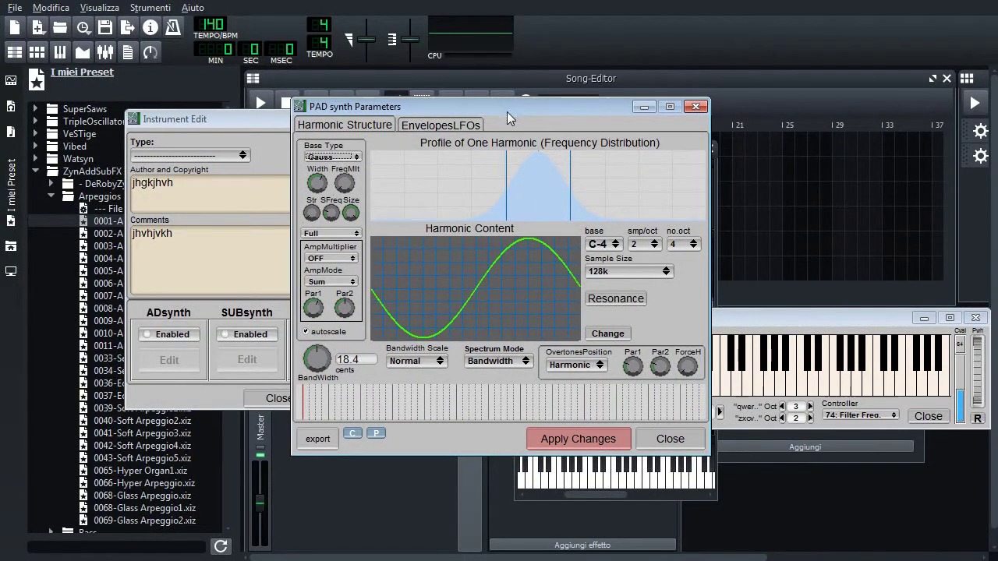
click(620, 334)
drag(386, 22, 426, 54)
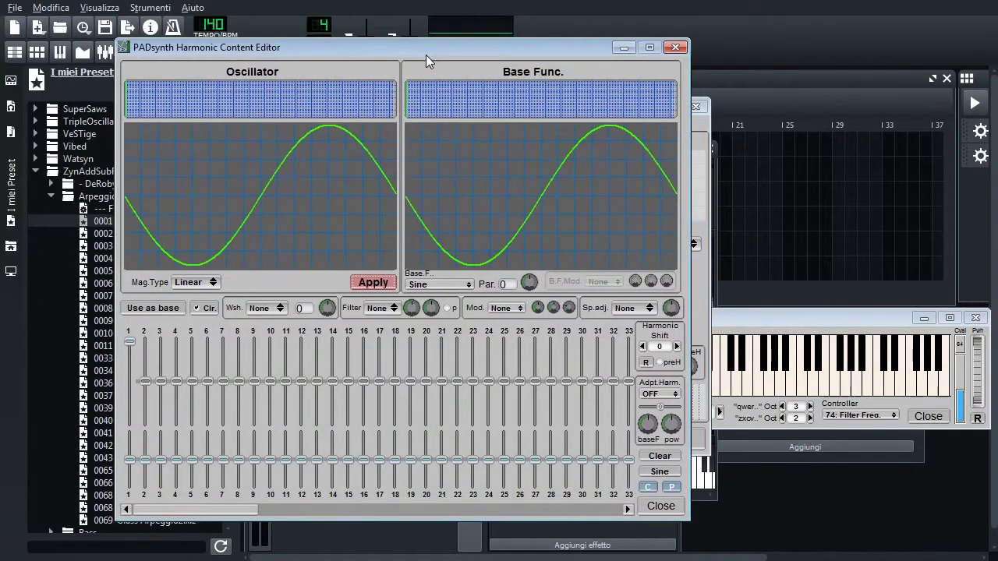
mouse_move(317, 381)
mouse_down()
mouse_move(316, 361)
mouse_move(301, 373)
mouse_up()
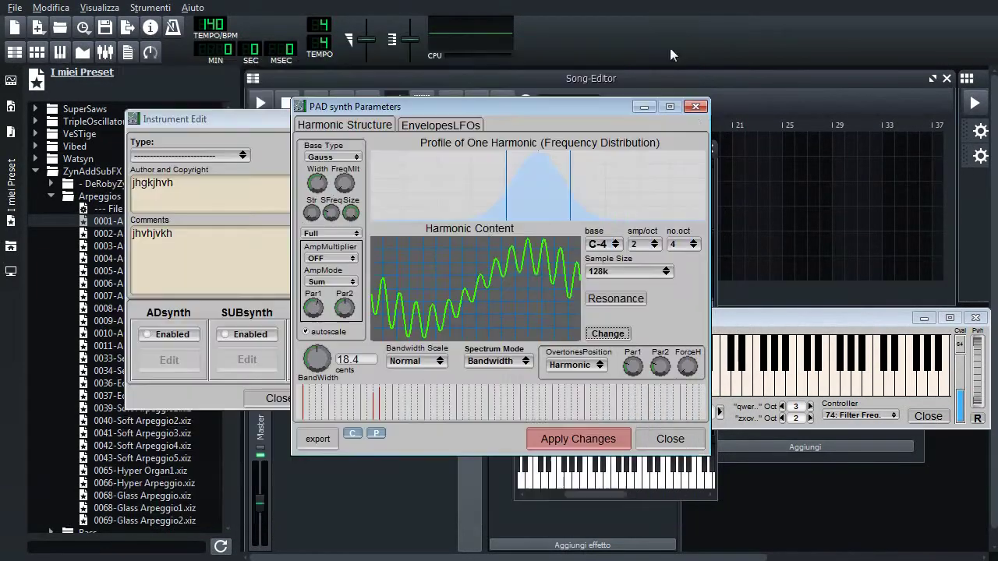
click(675, 48)
Step: Apply the harmonic changes to PADsynth and play notes on the virtual keyboard to hear them
drag(502, 114, 398, 97)
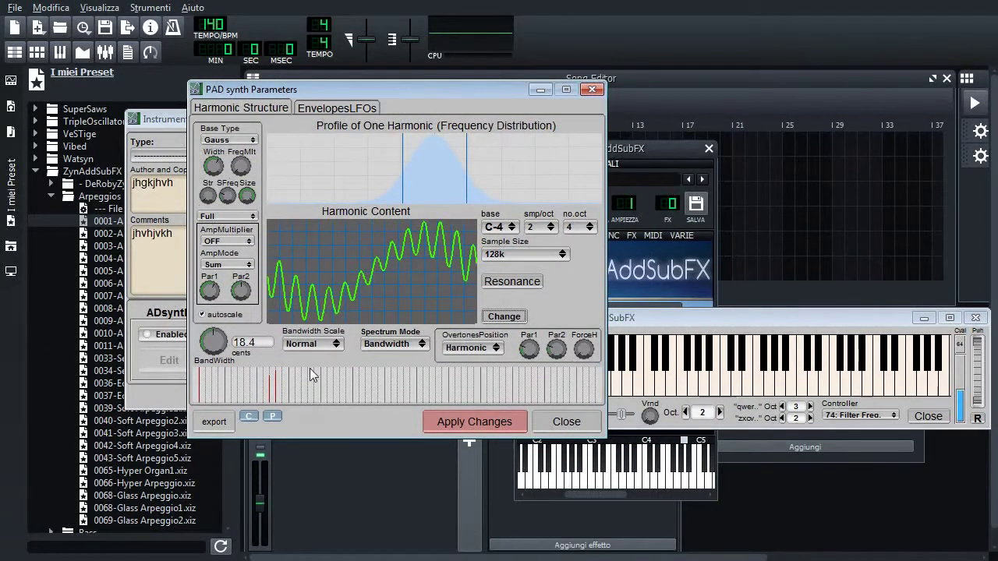
click(463, 423)
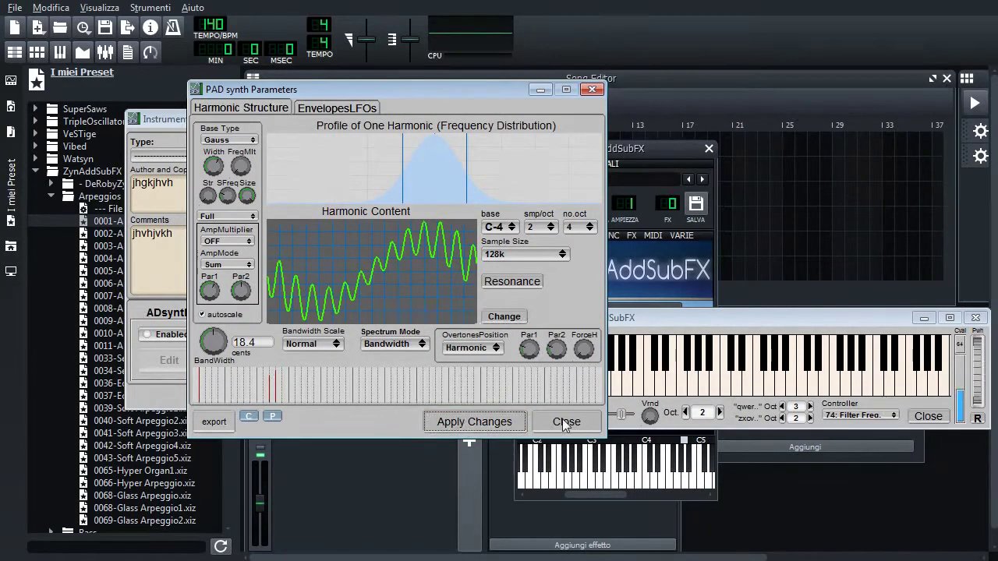
click(766, 392)
click(780, 394)
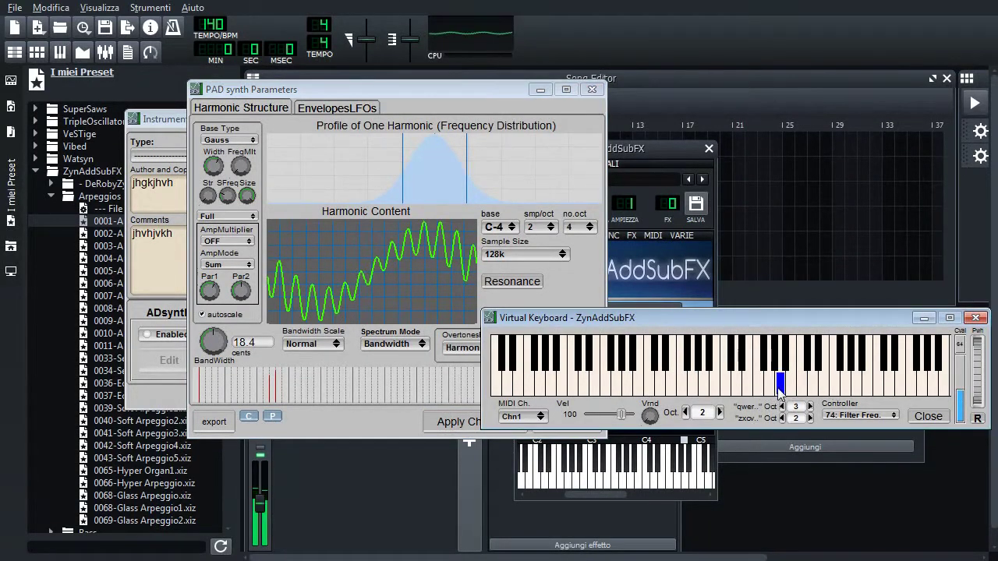
Step: Set the PADsynth bandwidth to 52.5 cents, apply the change, and play several notes on the virtual keyboard
drag(209, 343, 216, 325)
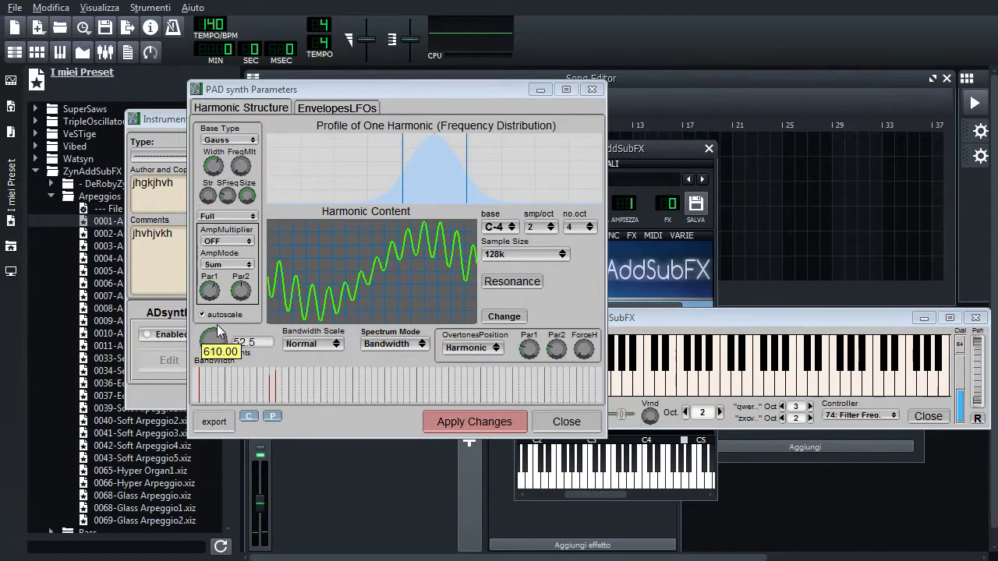
click(473, 428)
click(791, 382)
click(708, 382)
click(638, 382)
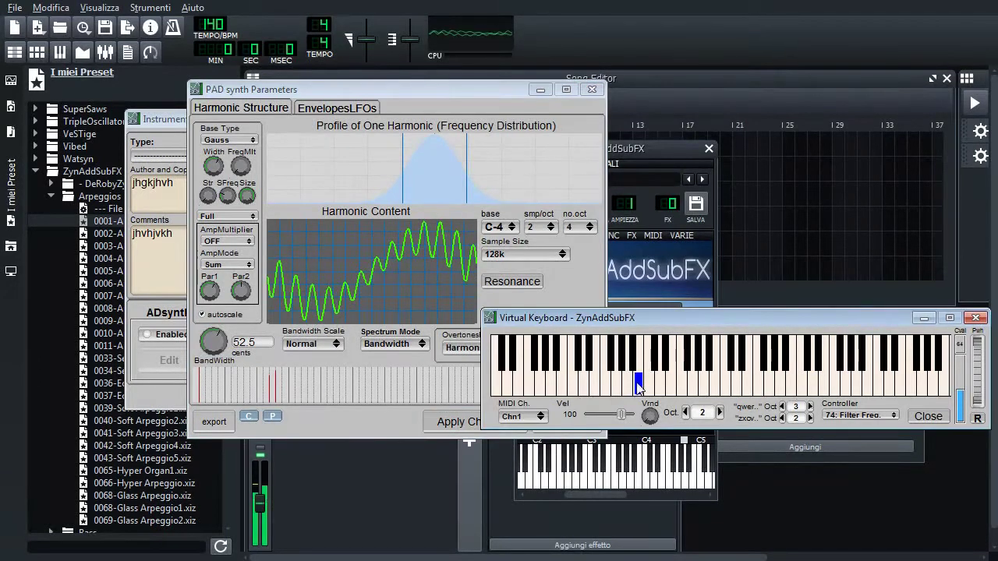
click(575, 383)
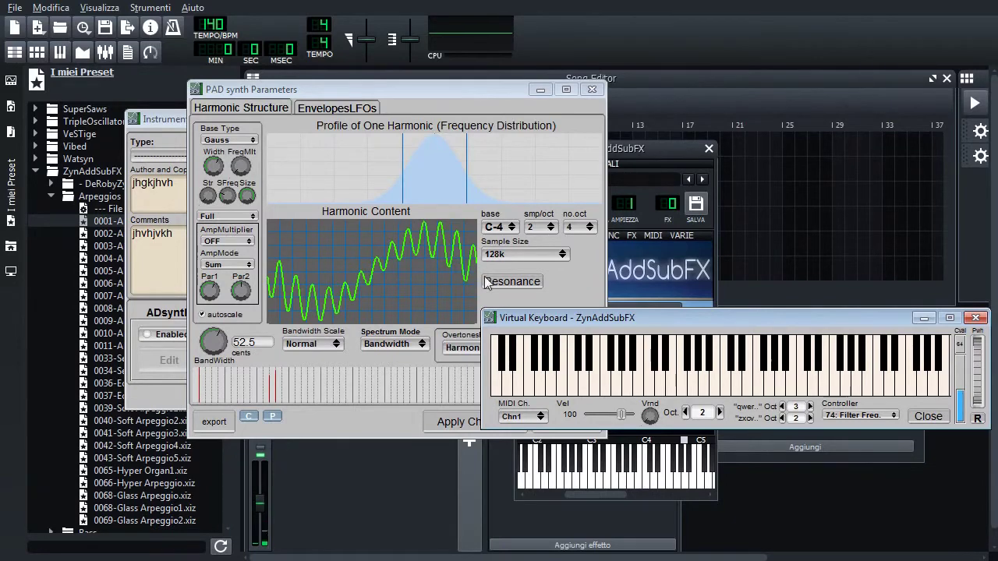
Step: Change the oscillator's base function to Saw, apply the change to PADsynth, and play notes to hear it
click(489, 303)
click(490, 304)
click(332, 210)
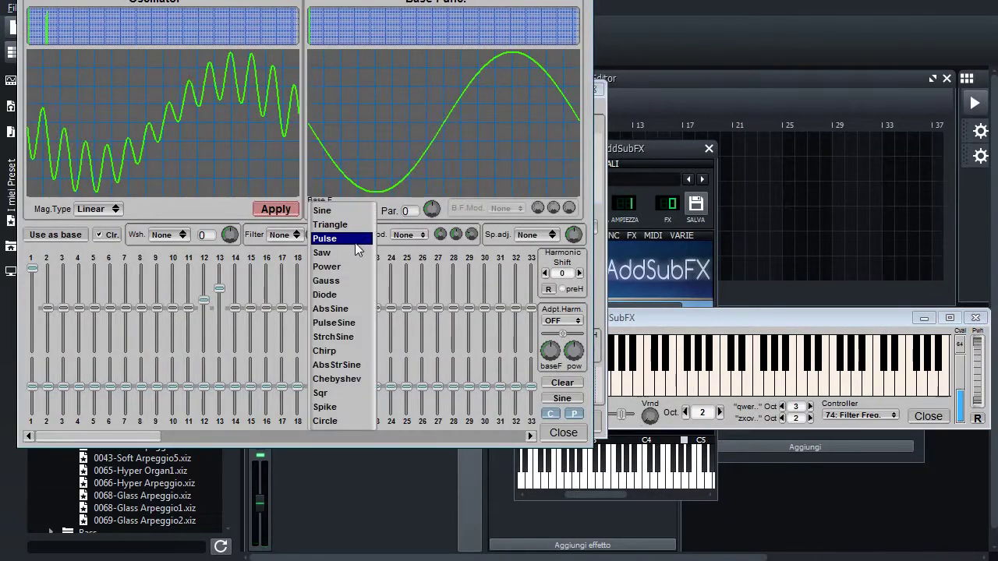
click(354, 250)
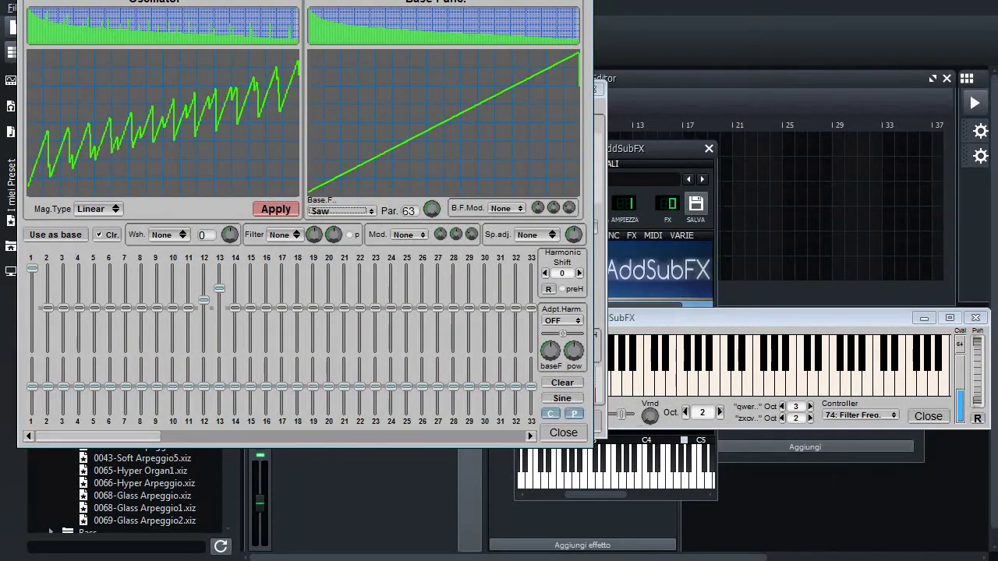
click(563, 432)
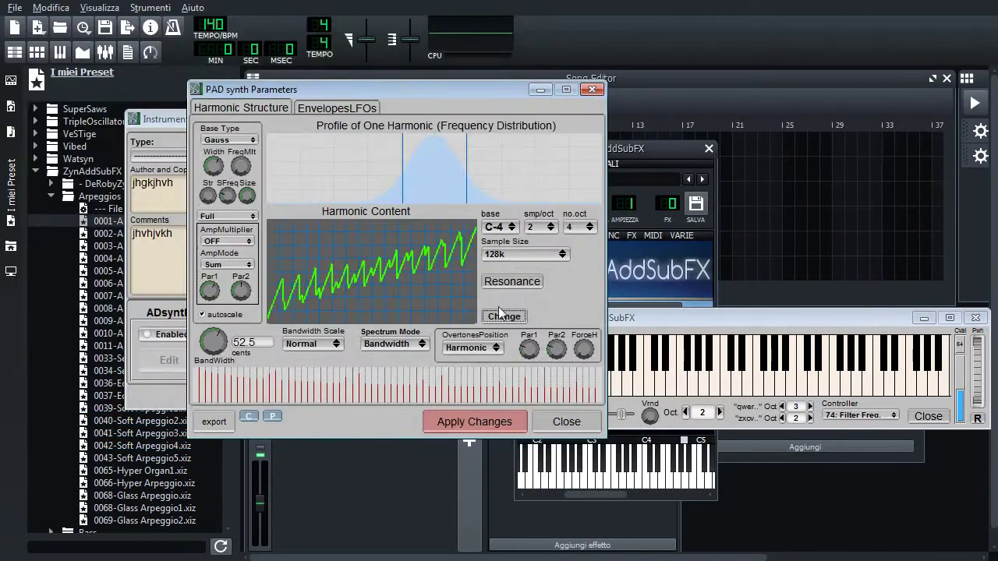
click(474, 422)
drag(702, 347, 587, 390)
Step: View the resonance editor briefly, and in the harmonic content editor reset harmonics 12 and 13 and slightly raise harmonic 4
click(512, 280)
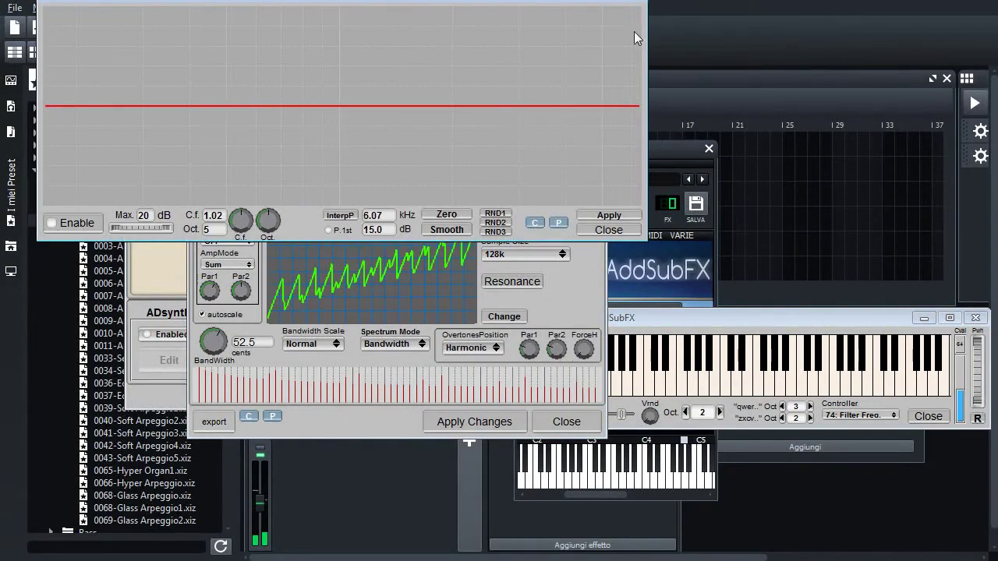
click(634, 31)
click(499, 313)
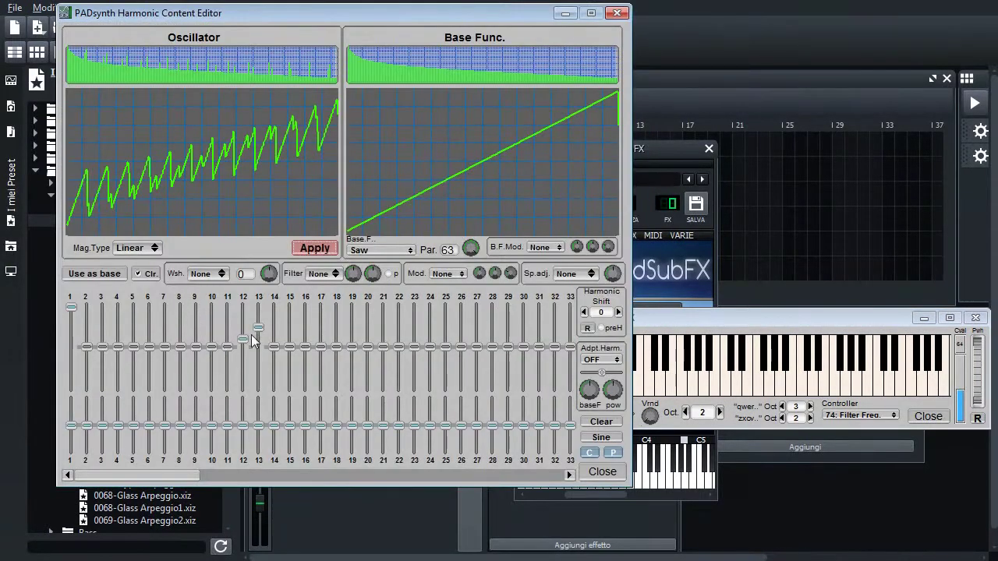
mouse_move(253, 340)
mouse_down()
mouse_move(257, 347)
mouse_move(243, 348)
mouse_up()
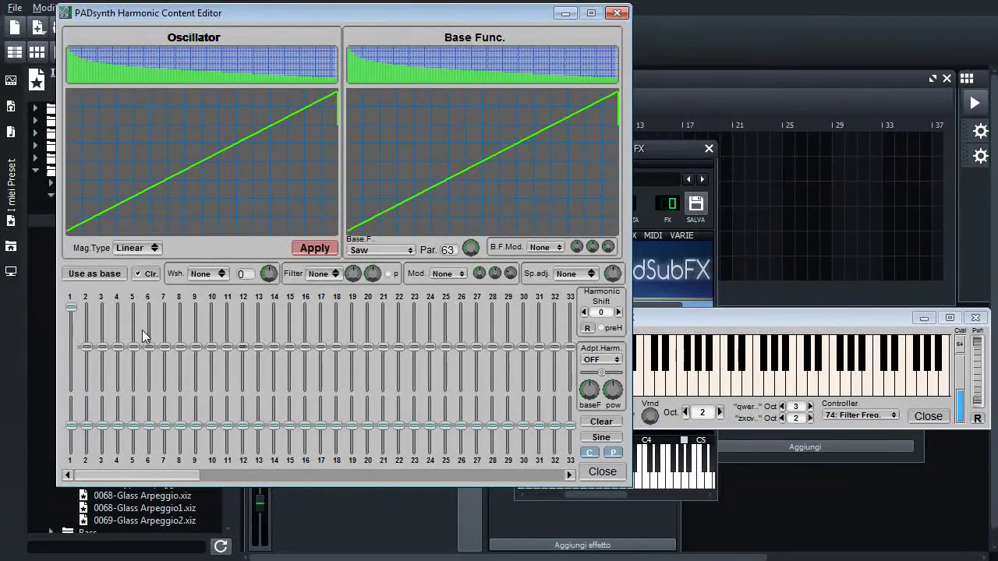
drag(117, 349, 118, 340)
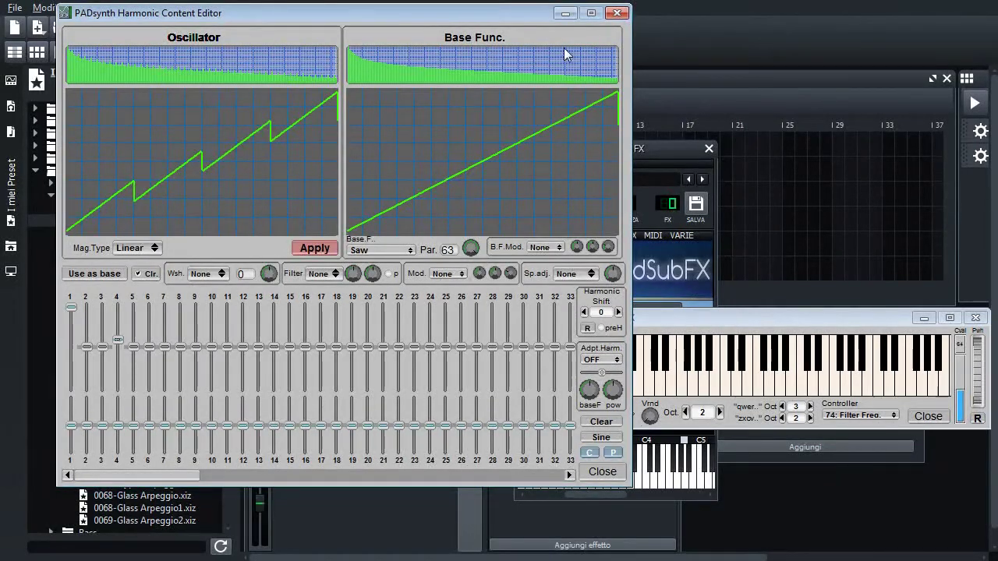
click(616, 13)
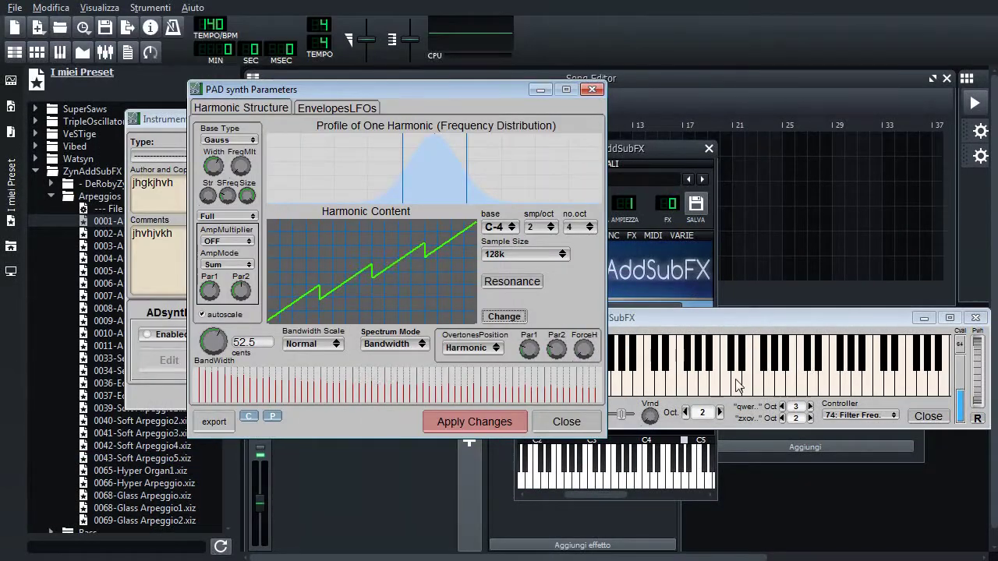
Step: Apply the new harmonic content and play high and low notes on the virtual keyboard to hear the sound
click(474, 422)
click(712, 390)
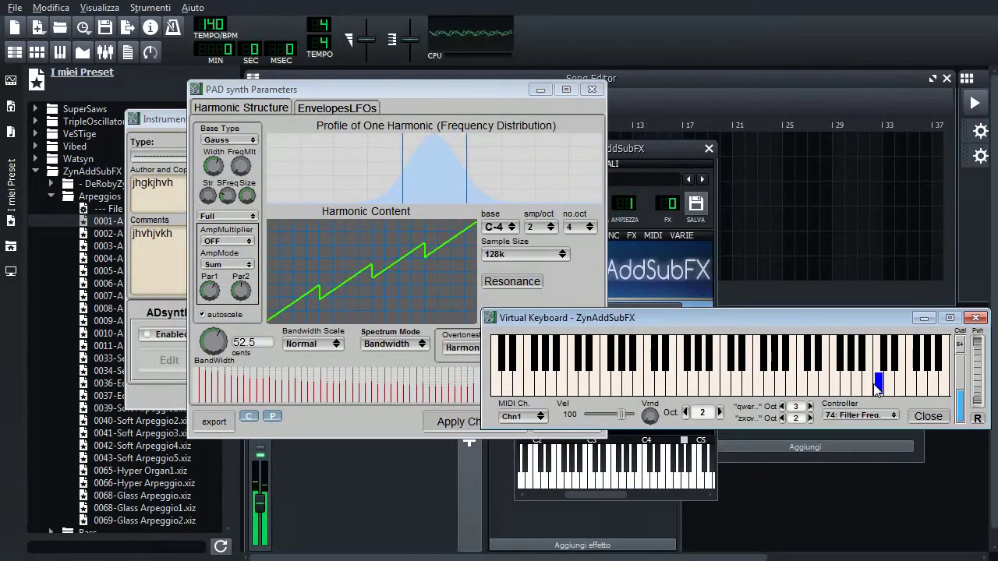
click(594, 386)
key(w)
key(y)
key(t)
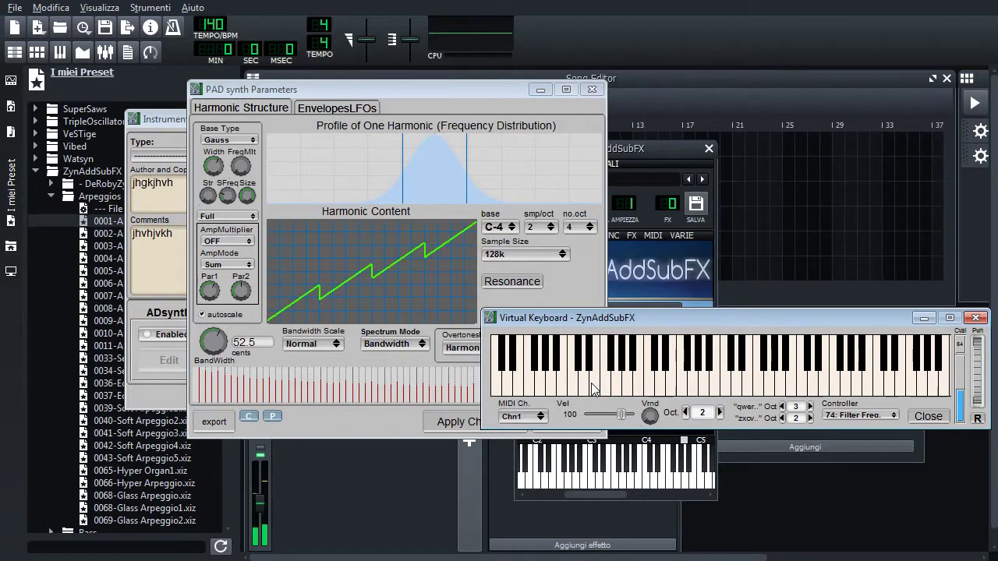
Step: Look over PADsynth's envelope and LFO parameters, and the choices for number of octaves and samples per octave
click(326, 108)
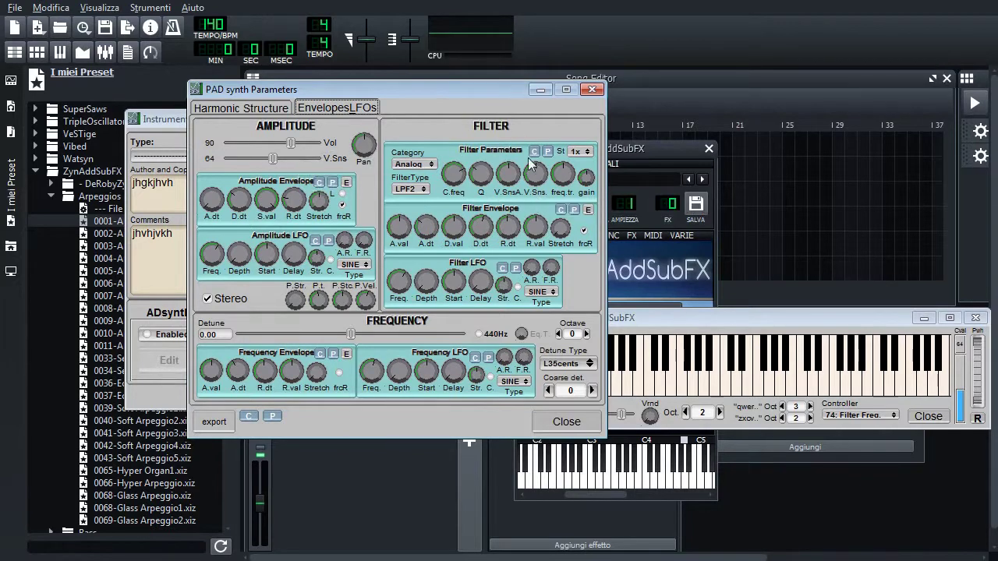
click(266, 108)
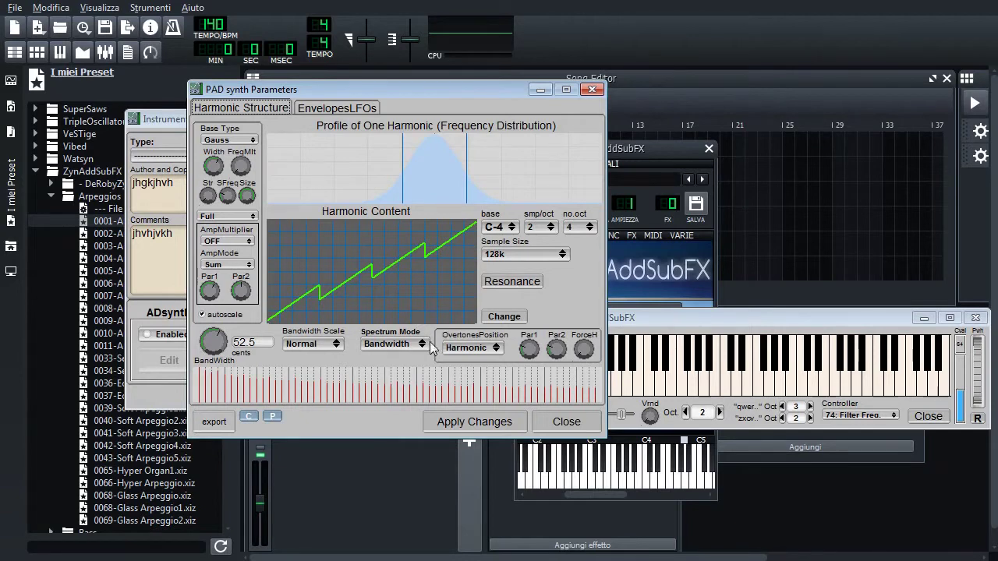
click(580, 226)
click(540, 227)
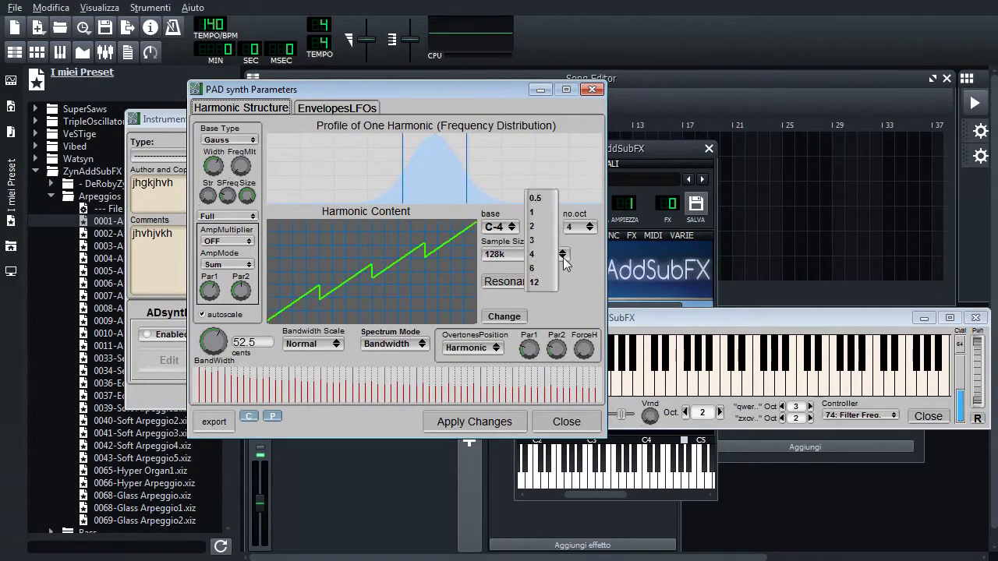
click(590, 299)
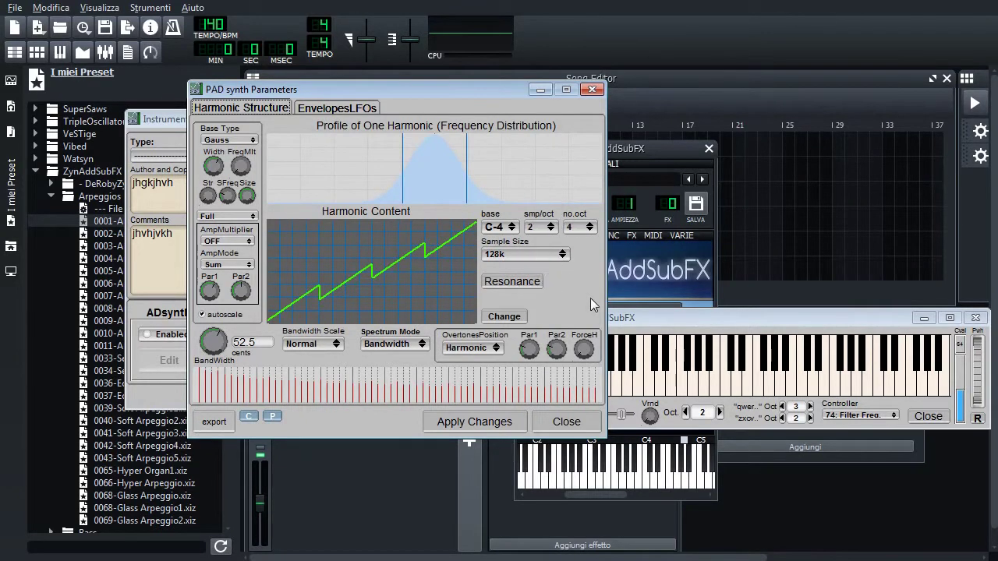
Step: Try the Square base type for the harmonic profile, and return it to Gauss
click(228, 140)
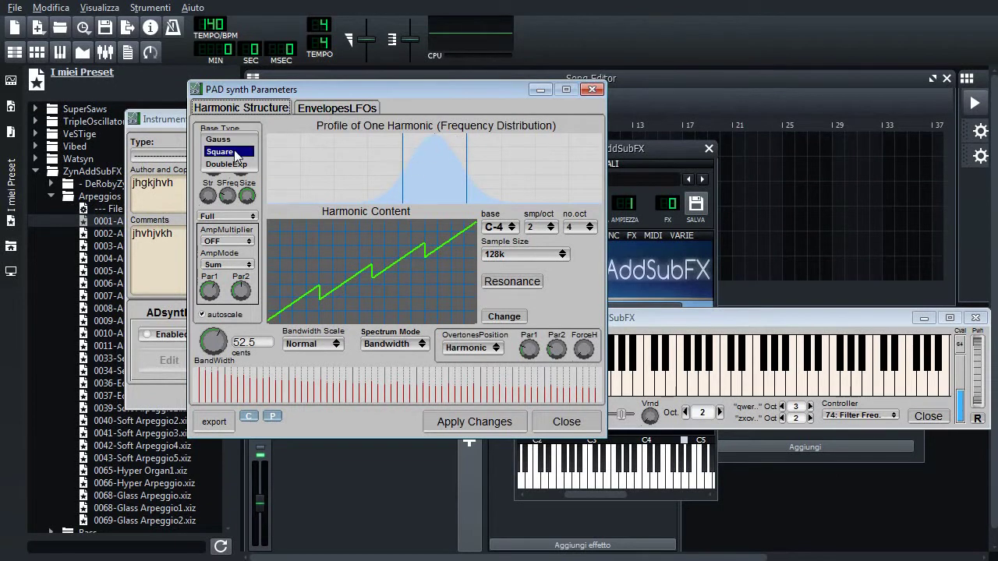
click(219, 151)
mouse_move(221, 192)
click(228, 140)
click(234, 141)
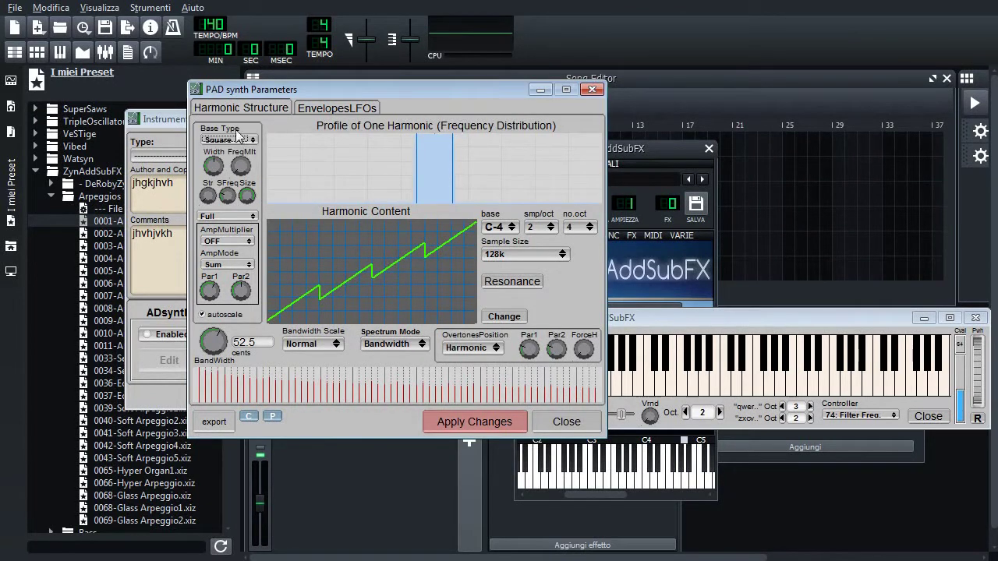
click(234, 141)
click(235, 127)
Step: Increase the harmonic profile's SFreq value and apply the change, playing notes across the virtual keyboard to hear it
drag(226, 196, 227, 181)
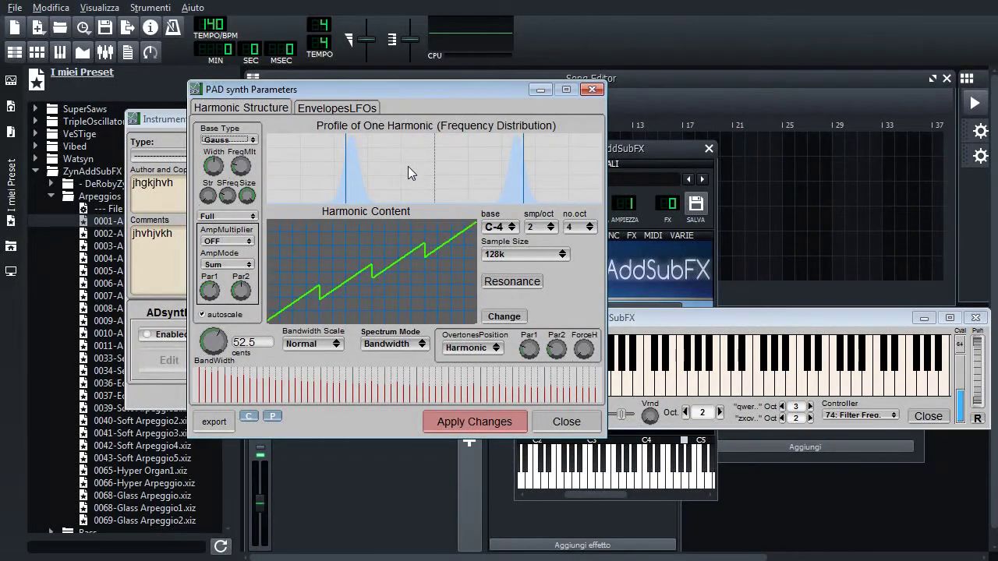
click(511, 421)
click(679, 386)
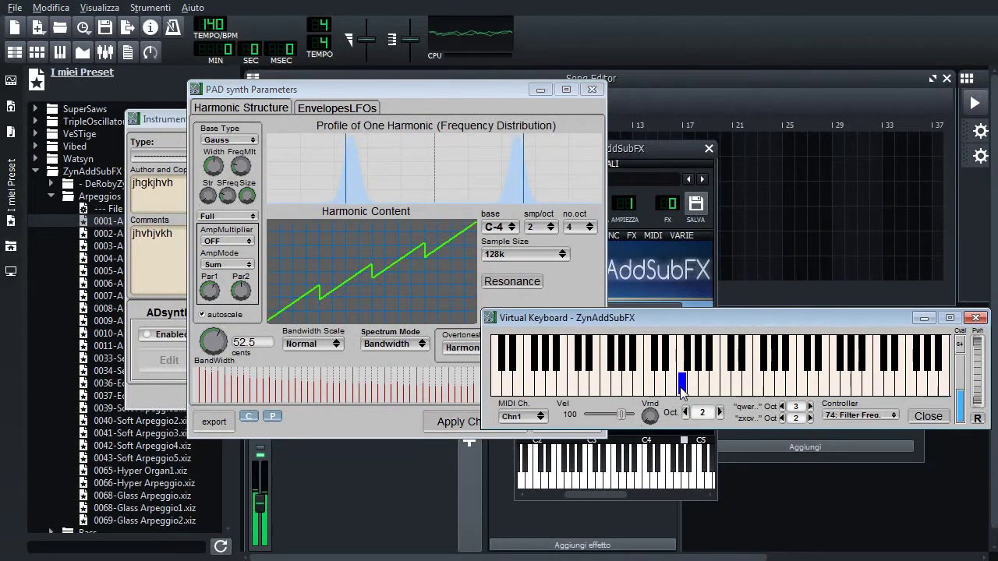
click(798, 386)
click(775, 393)
click(780, 386)
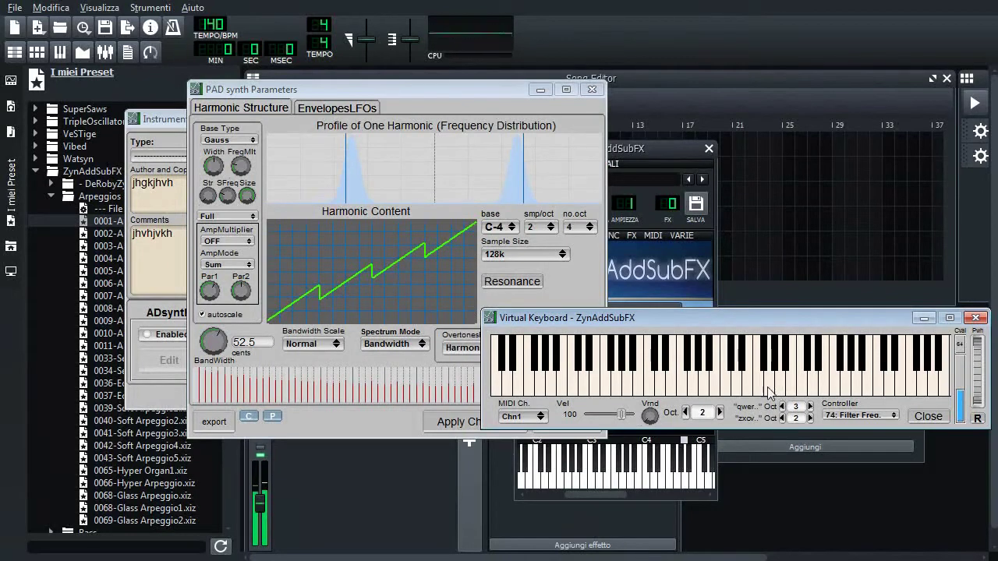
click(737, 386)
click(717, 386)
click(540, 386)
click(508, 386)
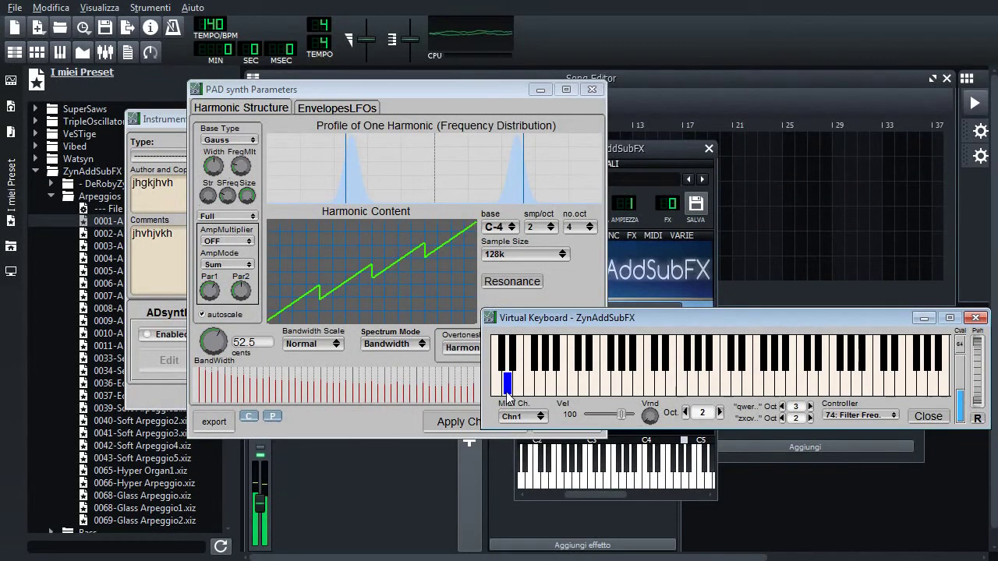
Step: Play several notes on the piano of the LMMS ZynAddSubFX instrument window to hear the PADsynth sound
click(549, 482)
click(569, 482)
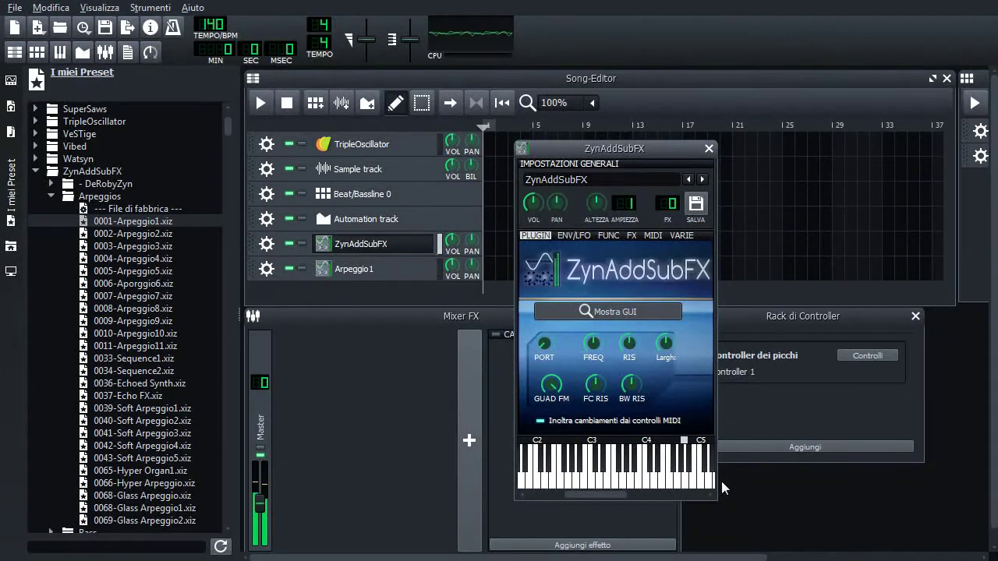
click(636, 476)
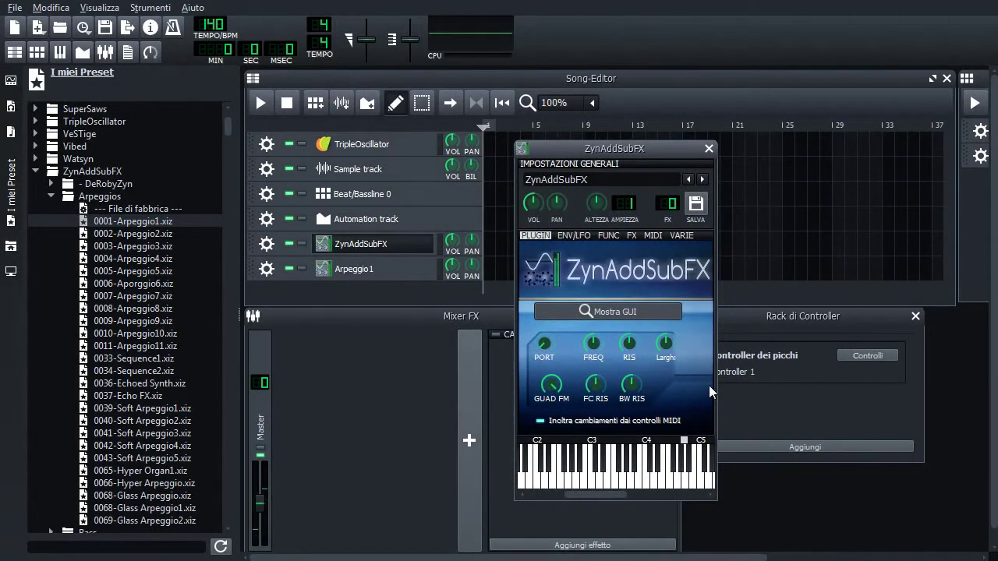